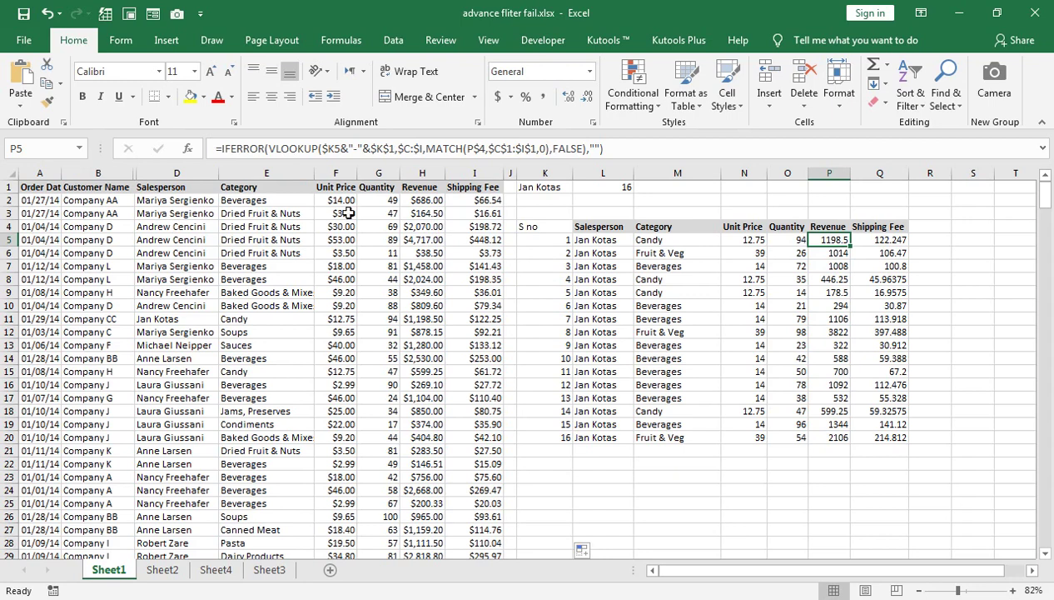
Fit the Order Date column's width to its contents on Sheet1 and check how far down the sales data extends
double_click(62, 170)
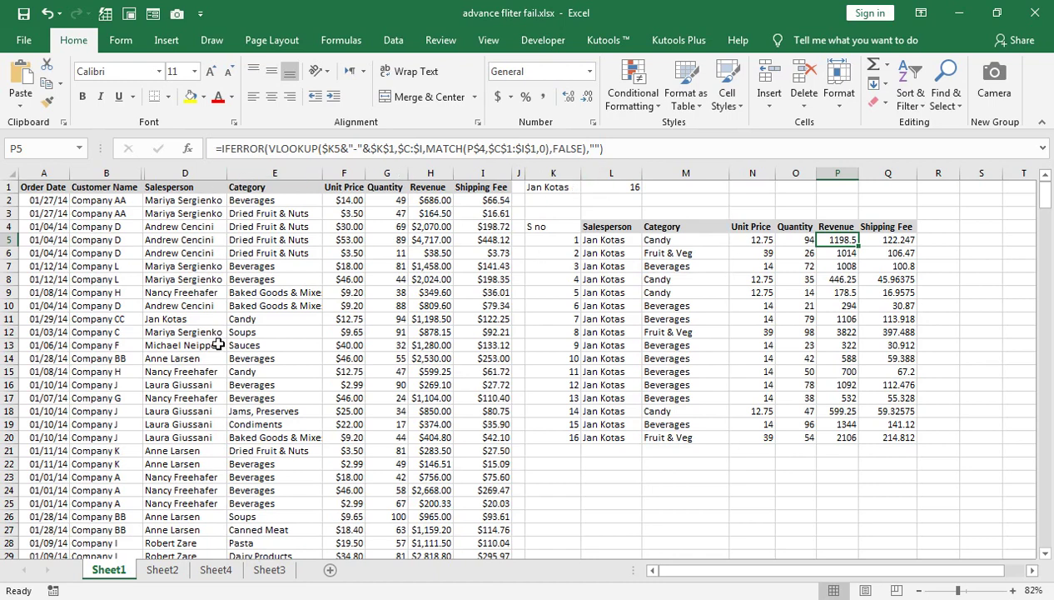
click(41, 186)
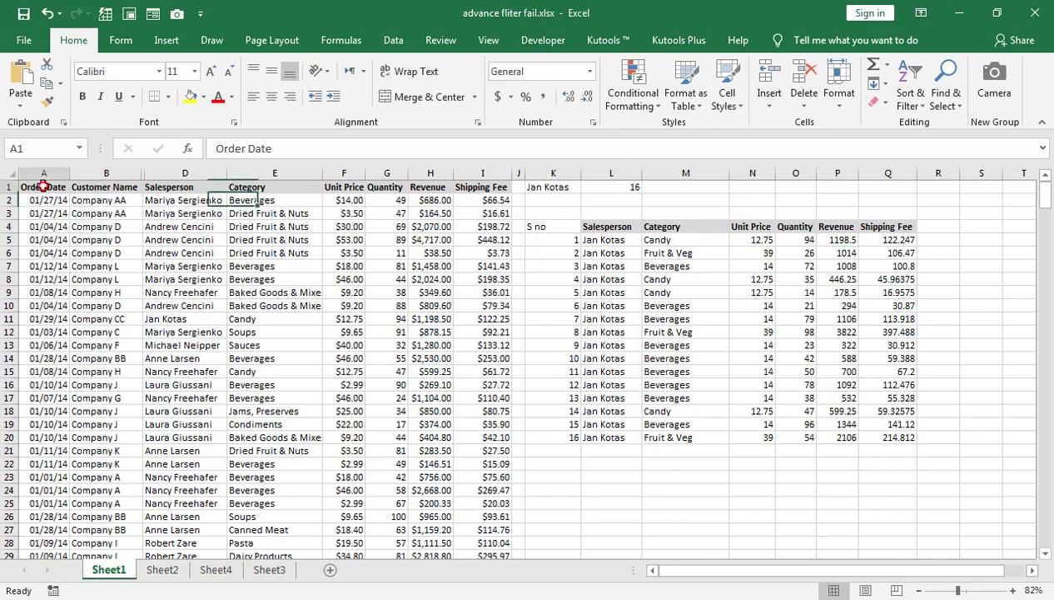
key(ctrl+Down)
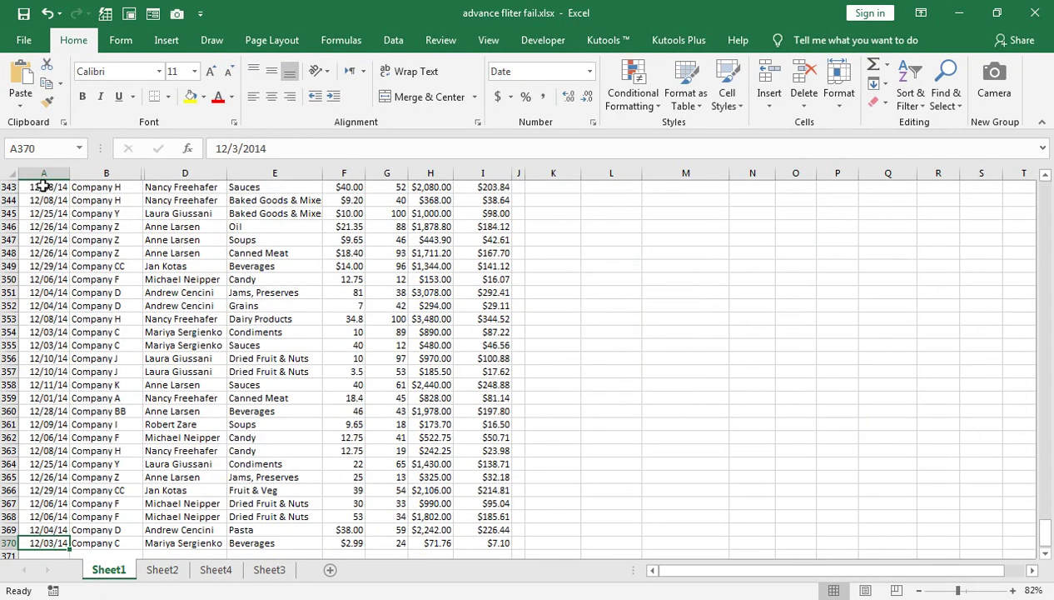
key(ctrl+Up)
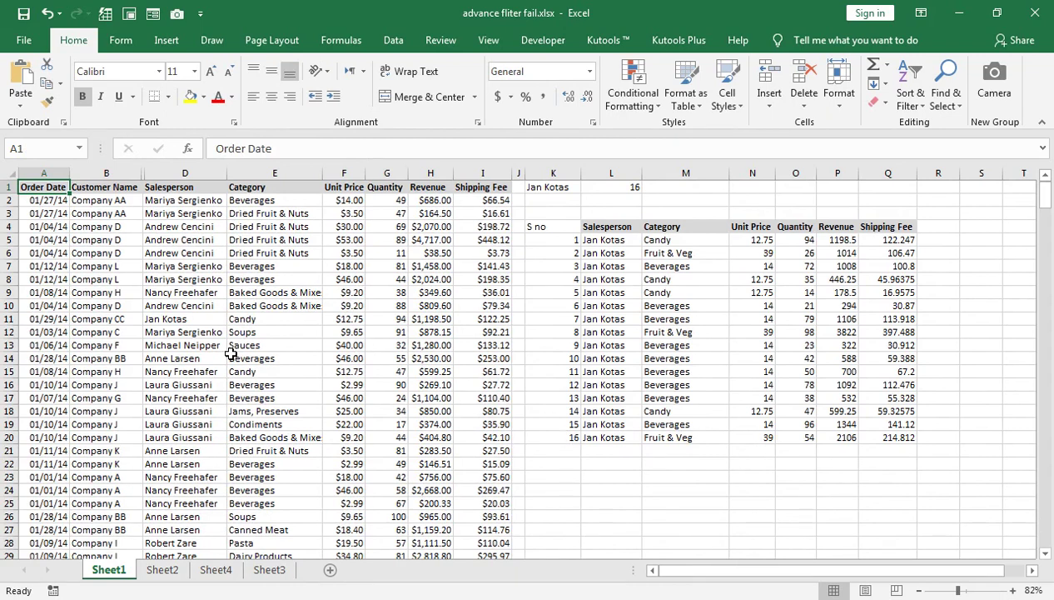
Copy the salesperson's name from cell D14 into the lookup criterion cell K1
click(173, 359)
key(ctrl+c)
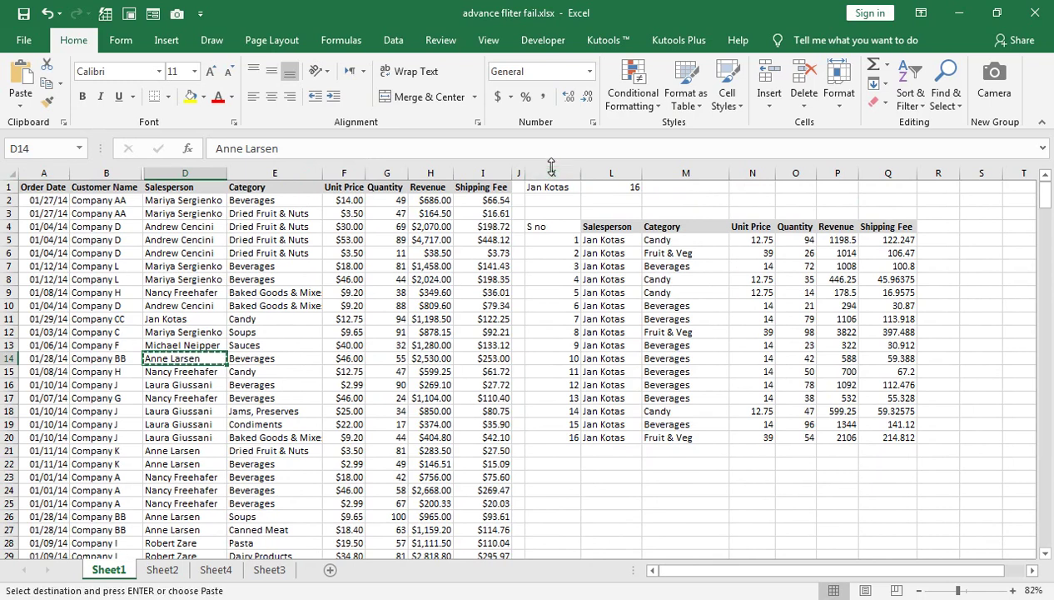
click(548, 186)
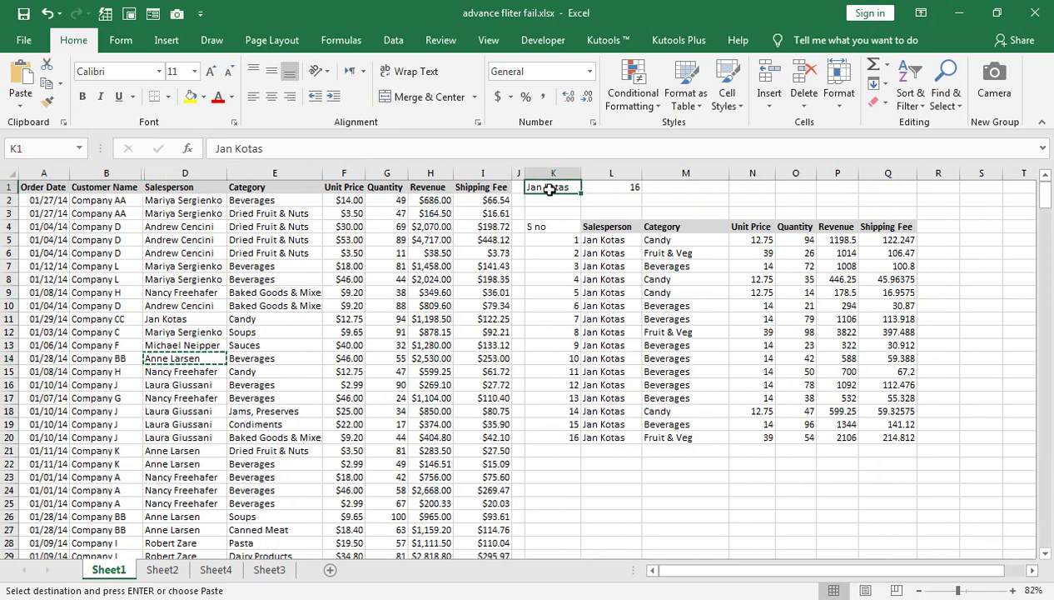
key(ctrl+v)
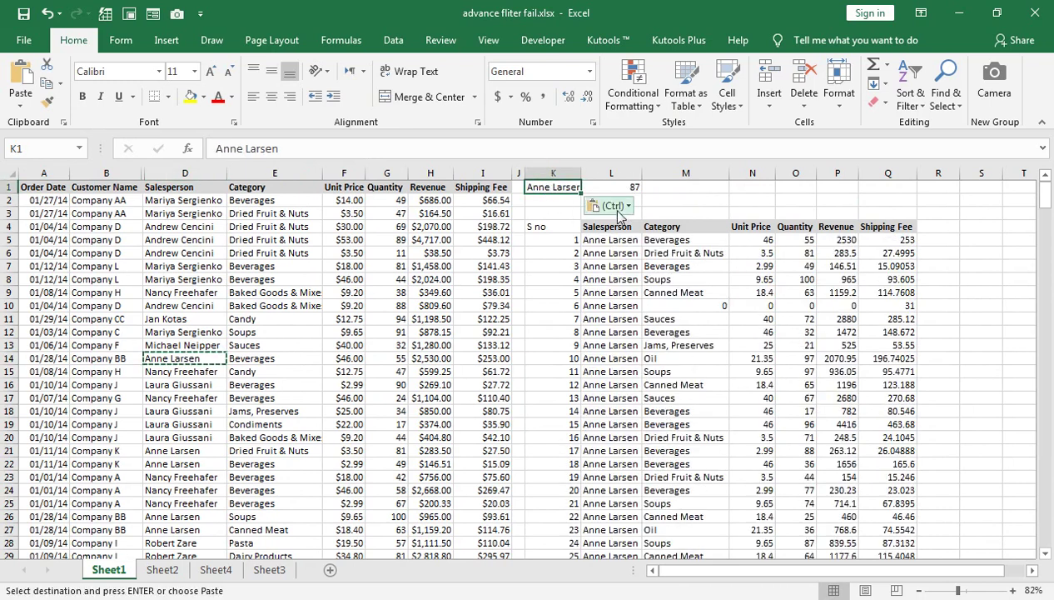
Examine the extracted records from row 5 down to the end of the S no column
click(559, 241)
key(ctrl+Down)
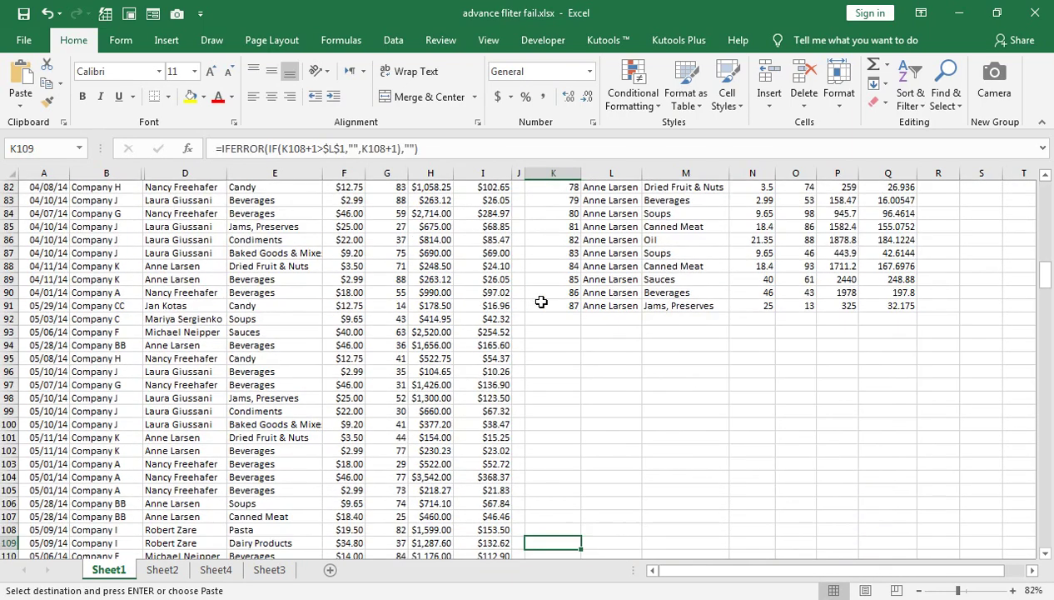
key(ctrl+Up)
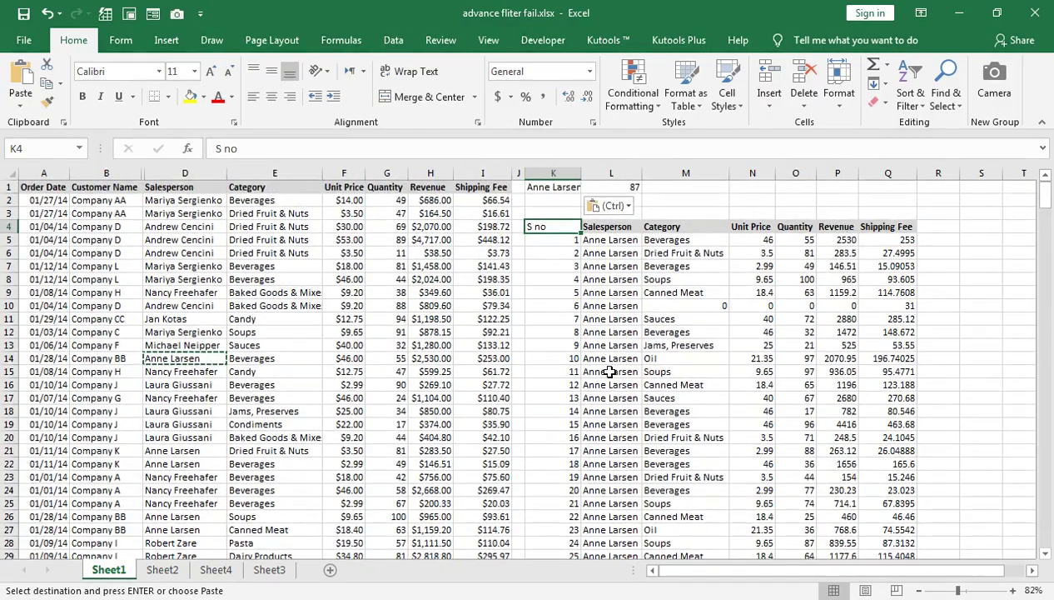
click(608, 268)
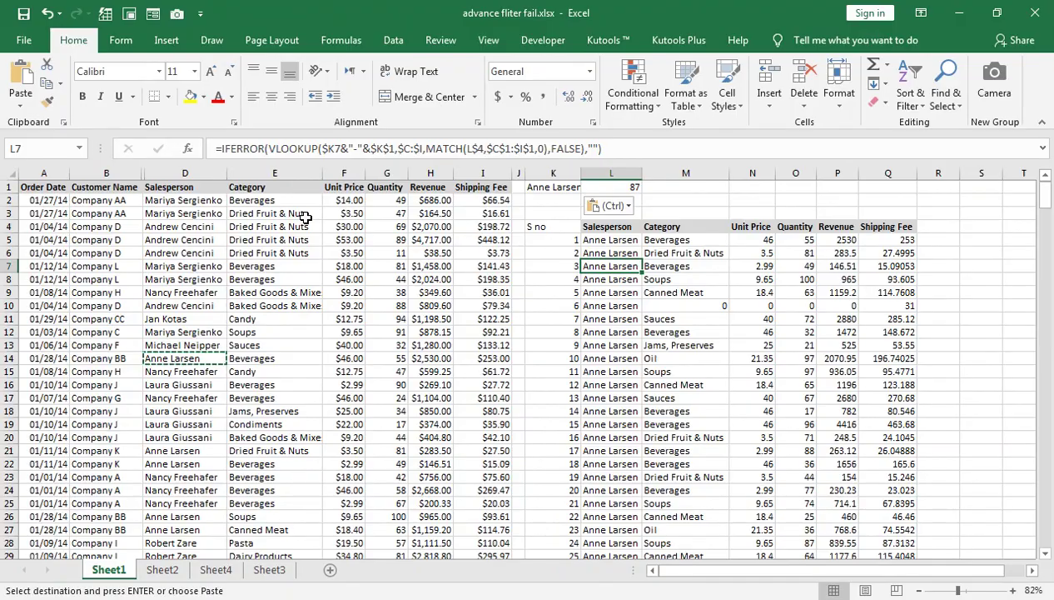
click(333, 277)
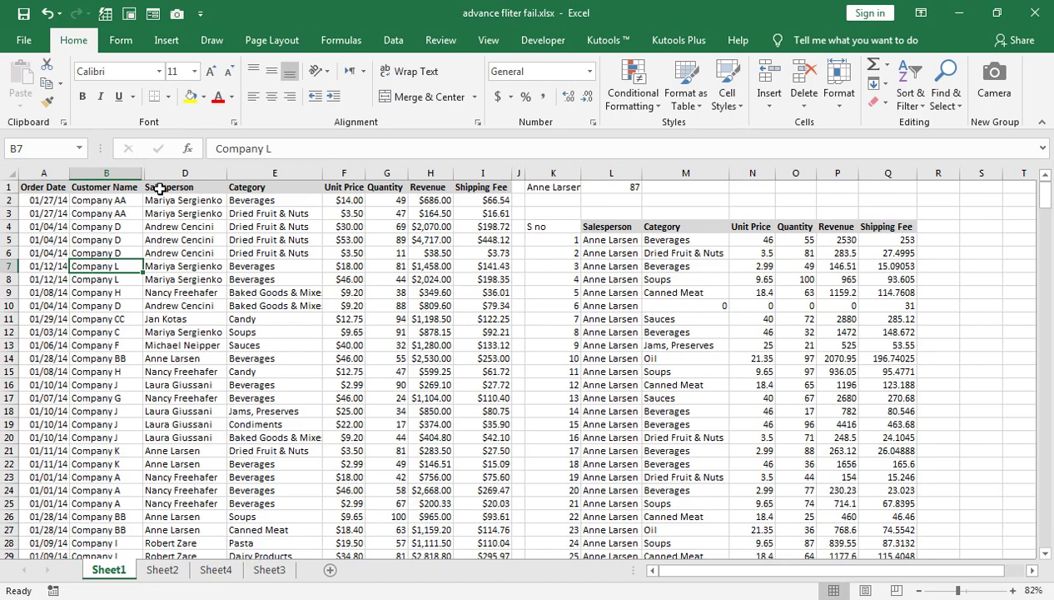
Switch to Sheet2 and widen the empty column J for the salesperson selection cell
click(173, 574)
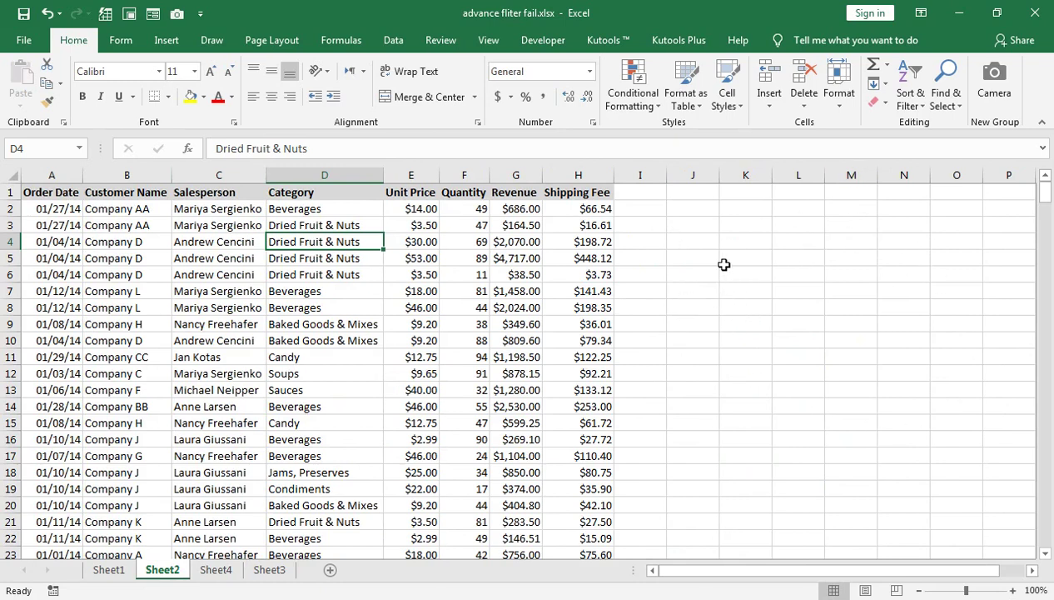
click(221, 171)
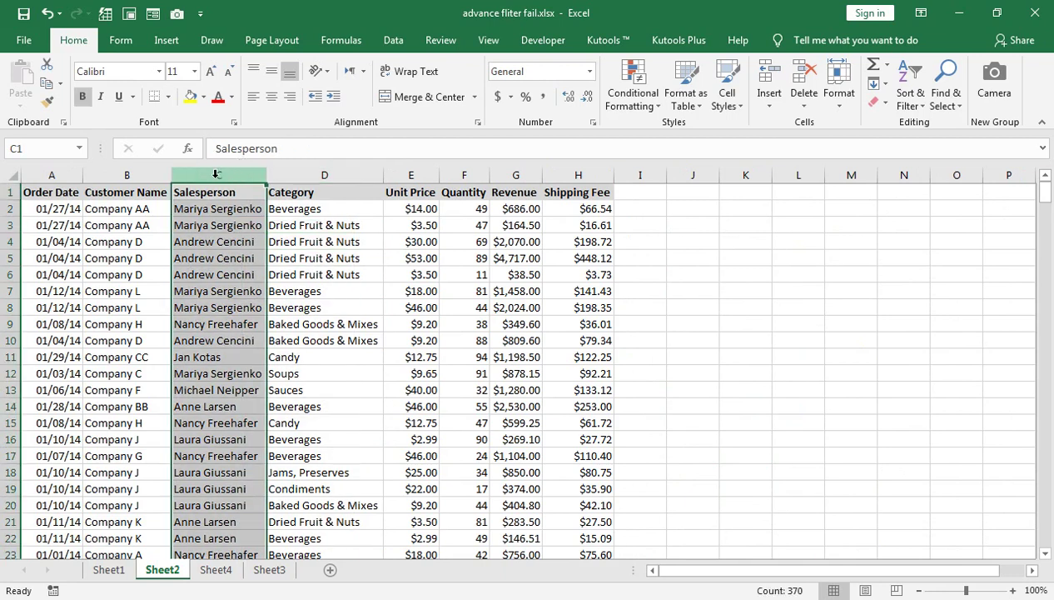
drag(715, 174, 762, 175)
click(698, 194)
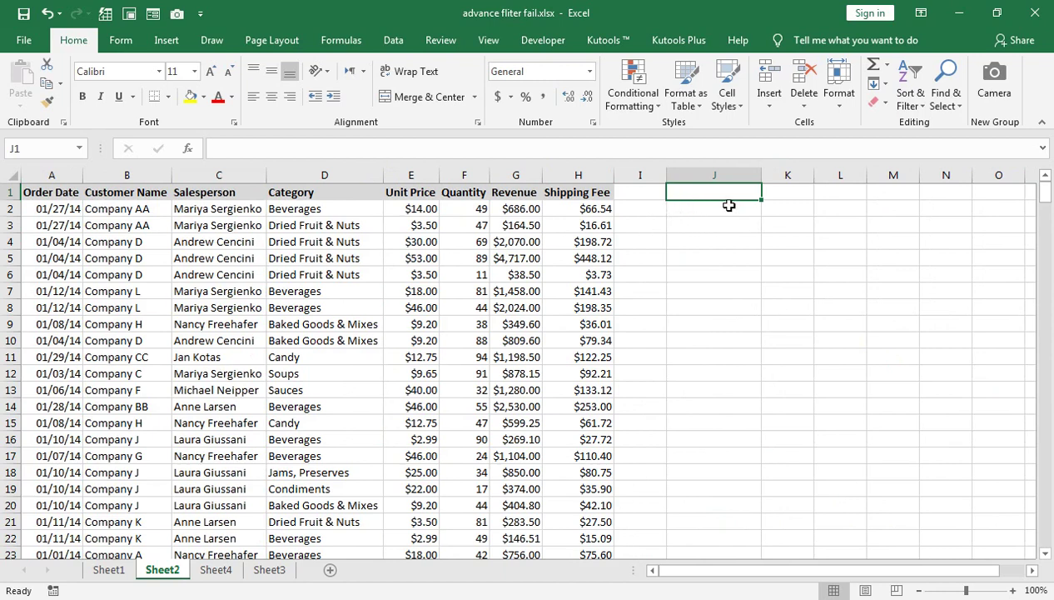
Copy the whole Salesperson column from Sheet2 into column A of Sheet4
click(220, 175)
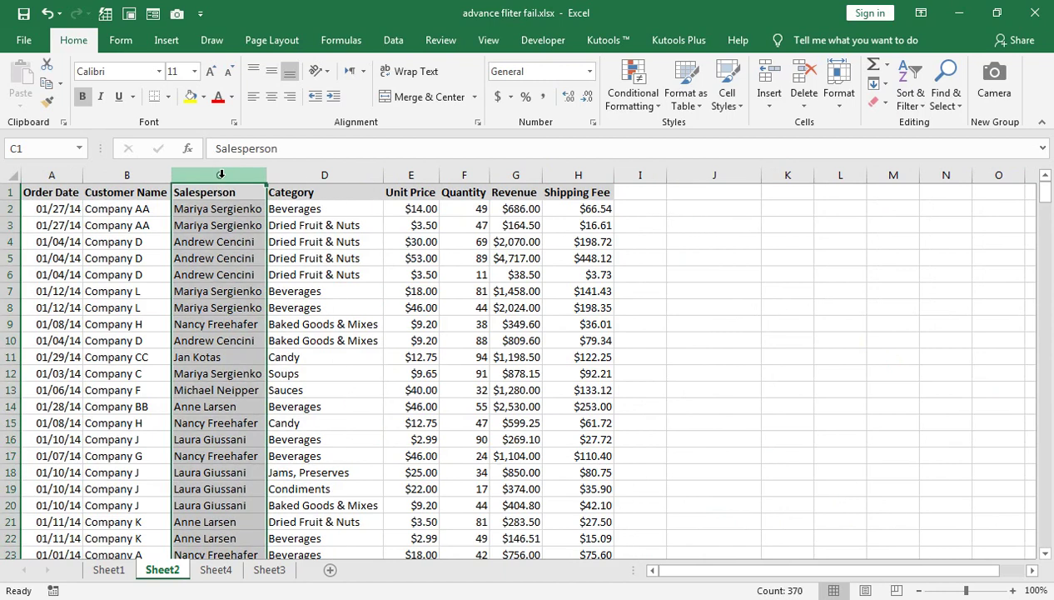
key(ctrl+c)
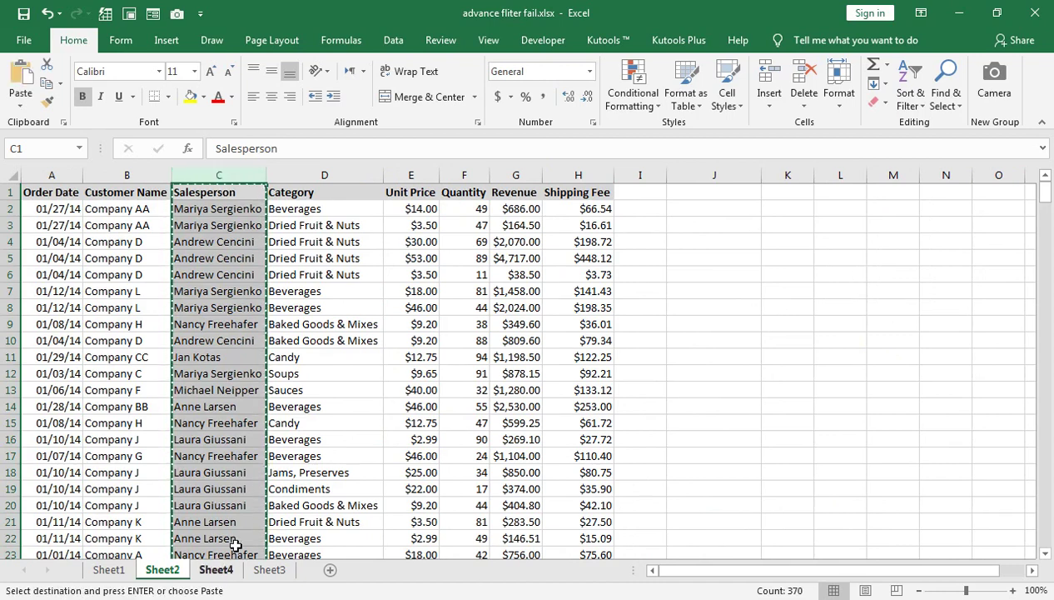
click(218, 569)
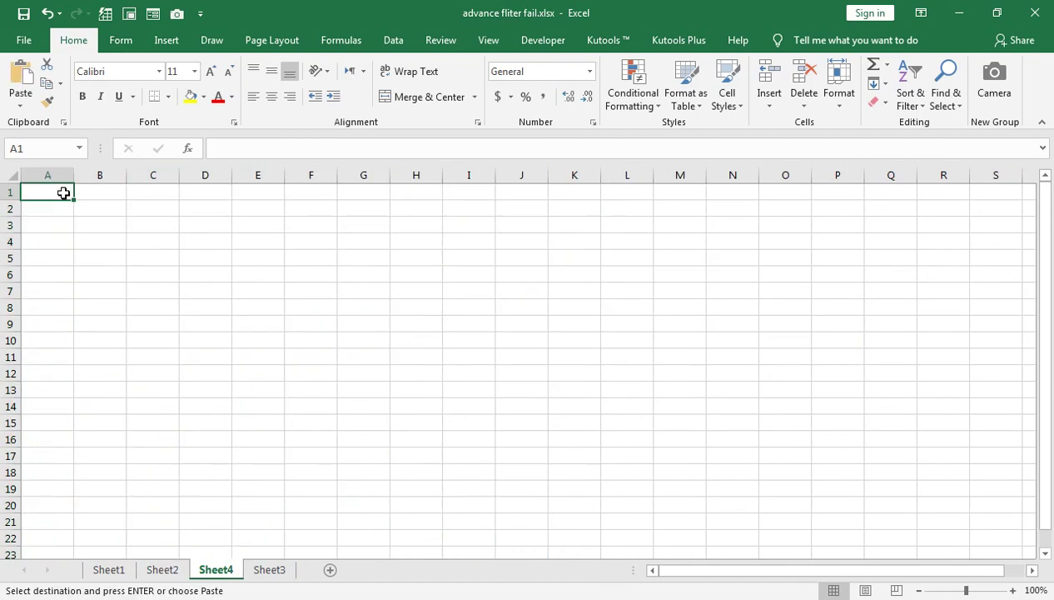
key(ctrl+v)
click(62, 192)
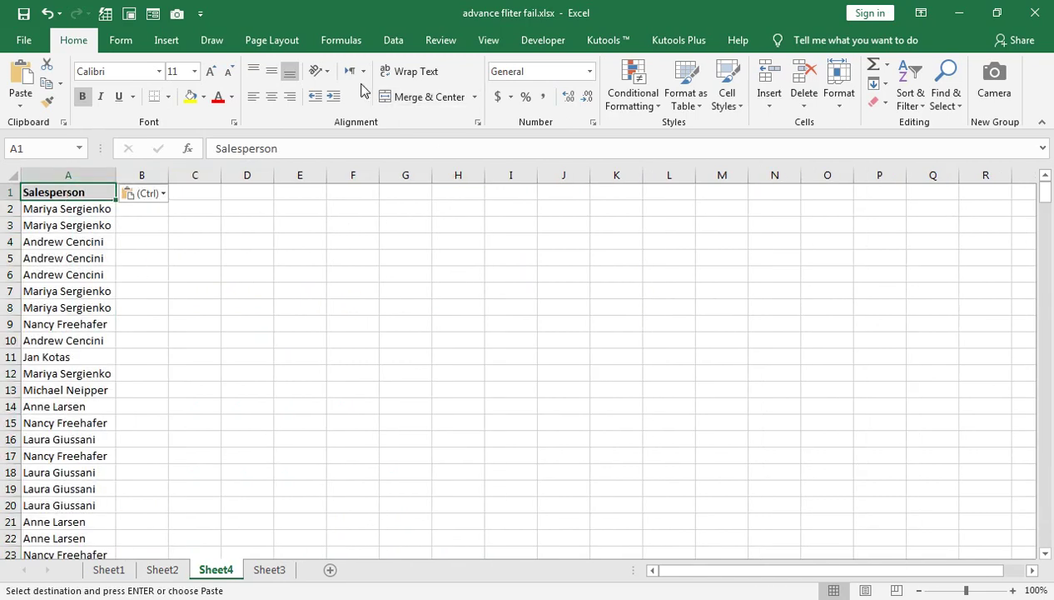
Remove the duplicate names from the Salesperson column on Sheet4, treating the first row as a header
click(394, 50)
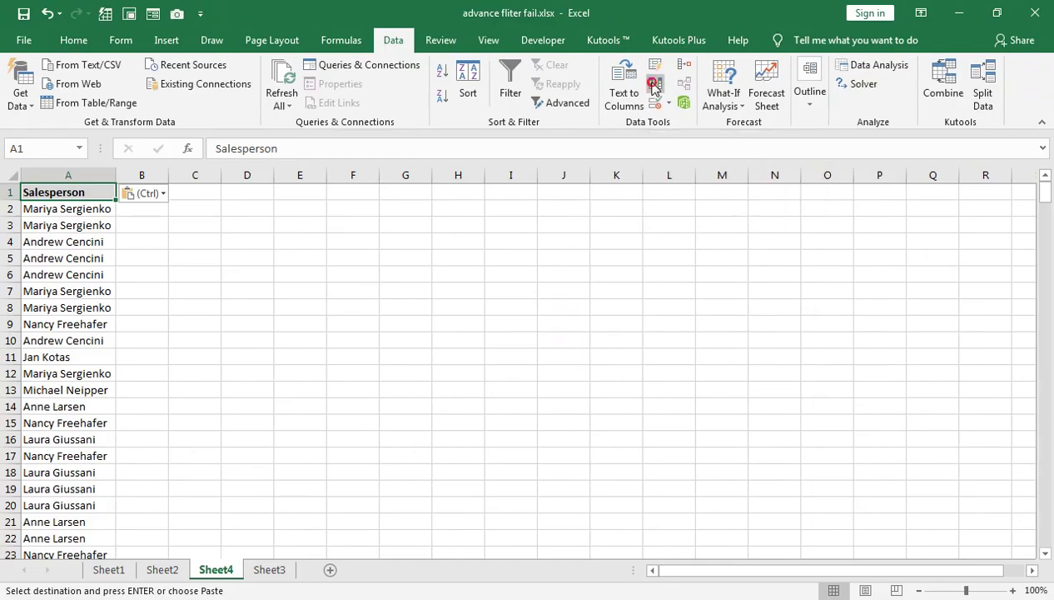
click(535, 167)
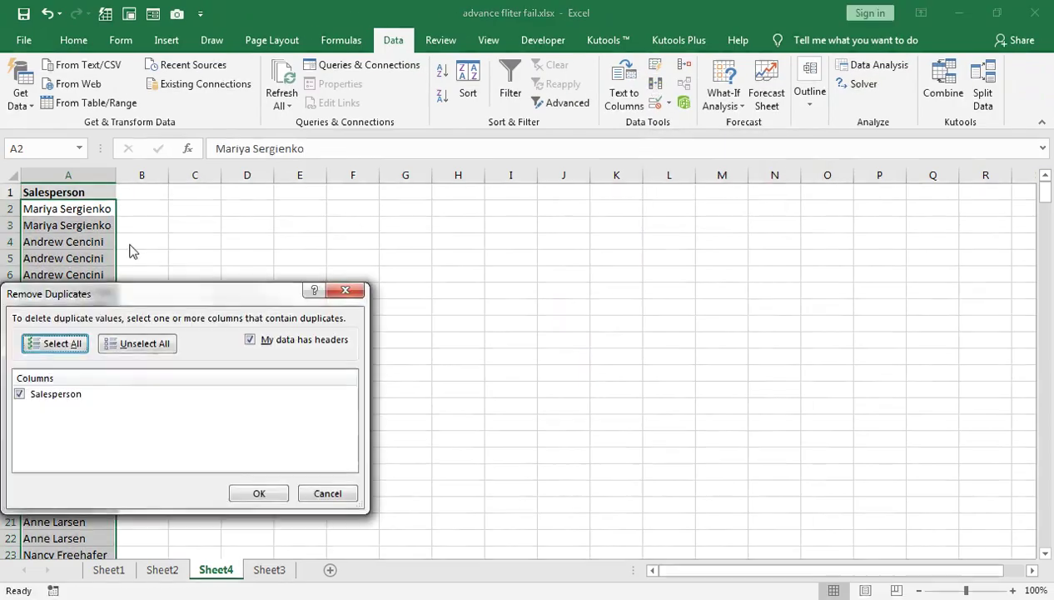
click(243, 491)
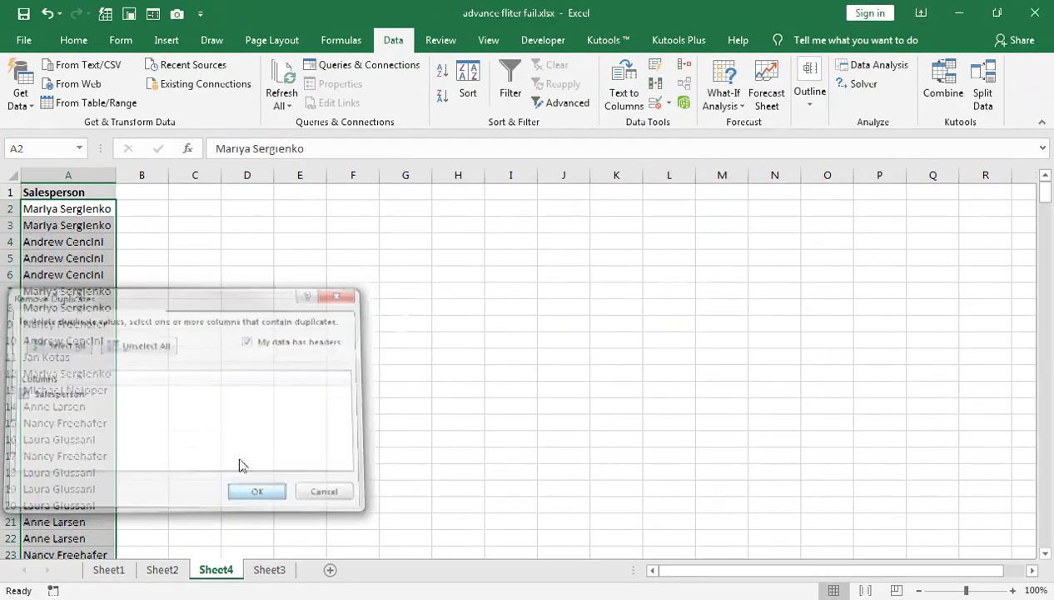
click(548, 356)
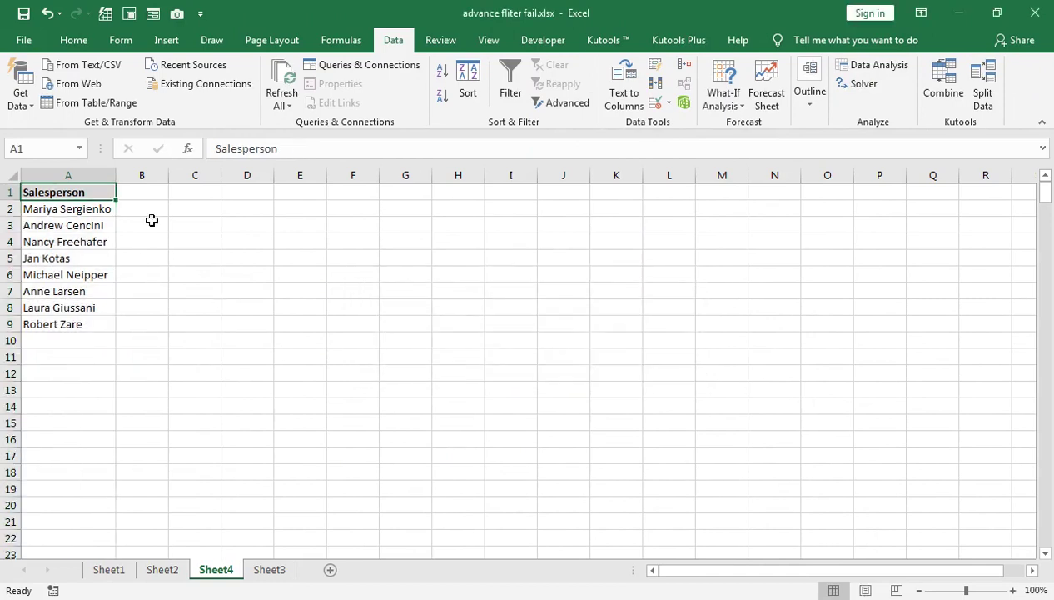
Add a List data validation to cell J1 on Sheet2 with the source =Sheet4!$A:$A
click(164, 570)
click(689, 200)
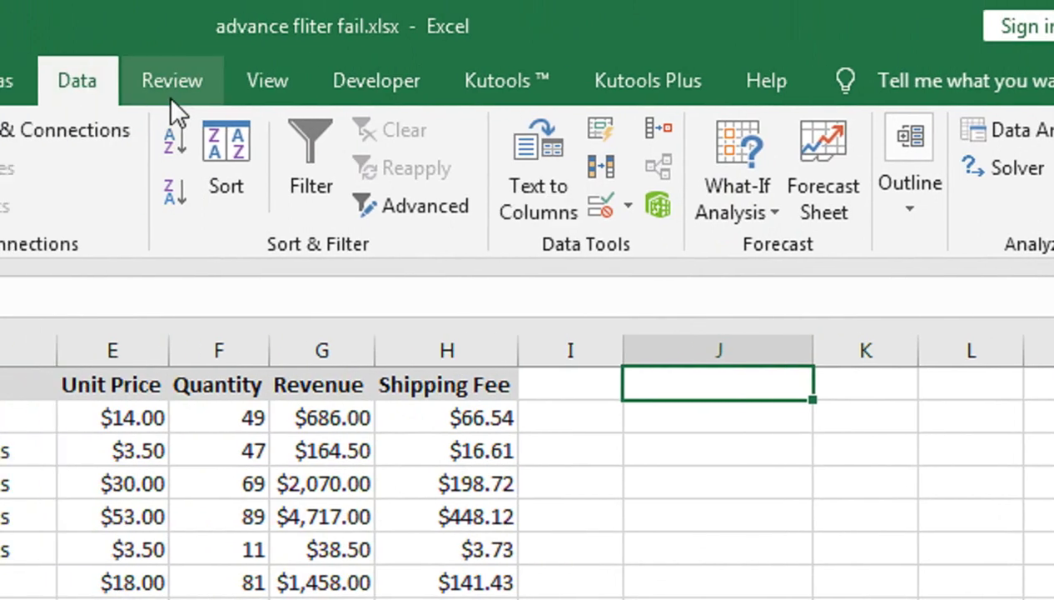
click(690, 206)
click(692, 250)
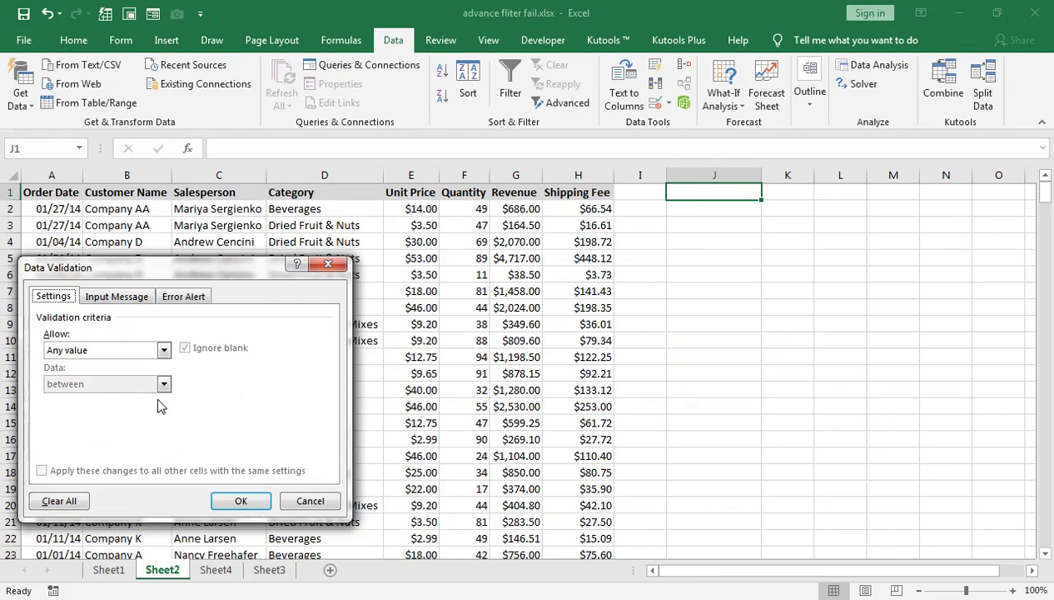
click(164, 350)
click(115, 395)
click(87, 413)
click(216, 570)
click(80, 173)
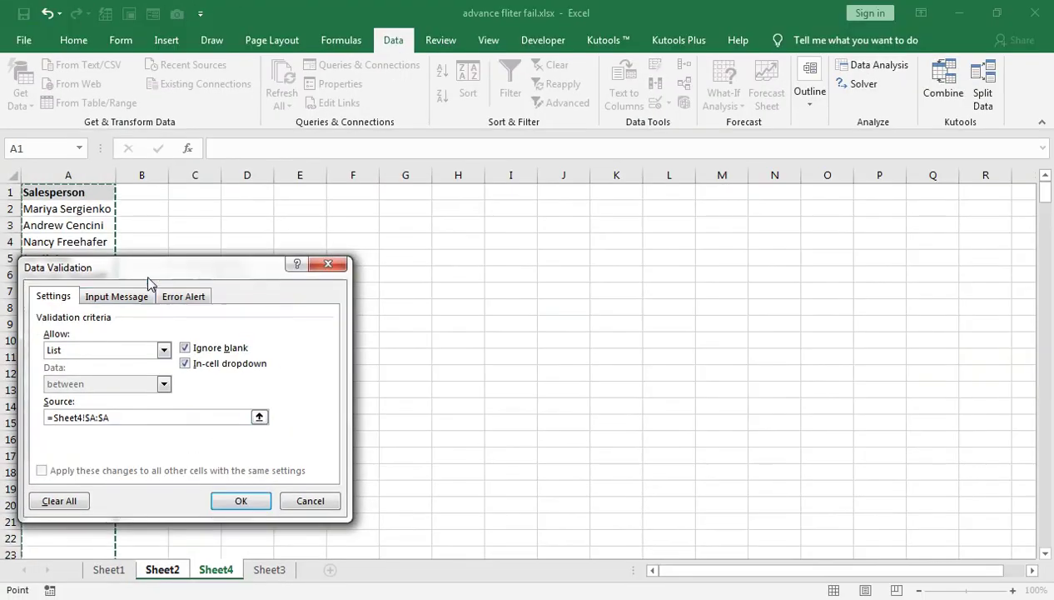
drag(146, 276, 332, 248)
click(425, 473)
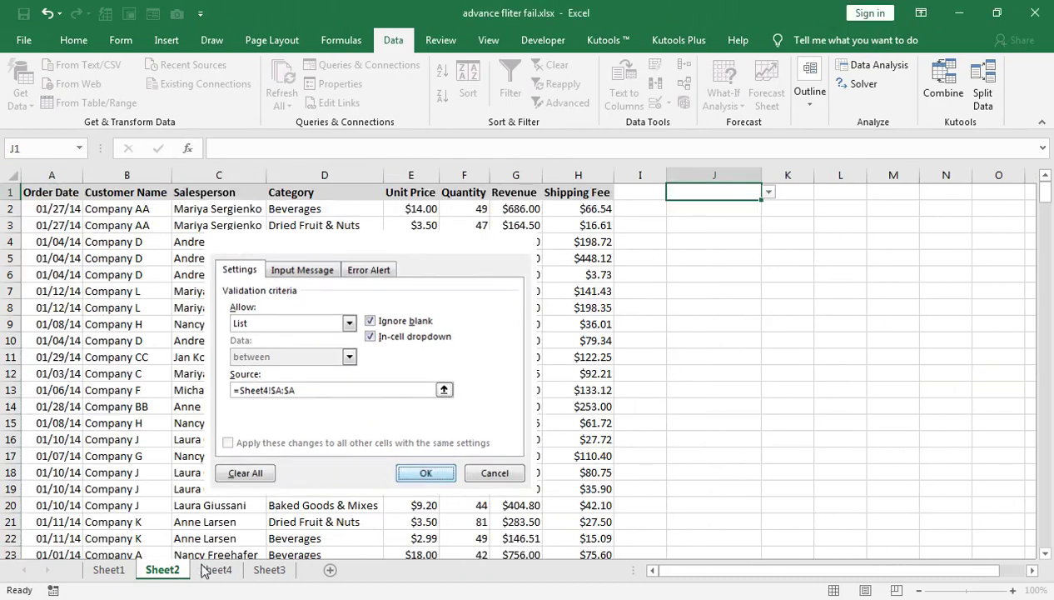
Check J1's dropdown list and limit its validation source to cells A2:A9 on Sheet4
click(767, 194)
click(768, 205)
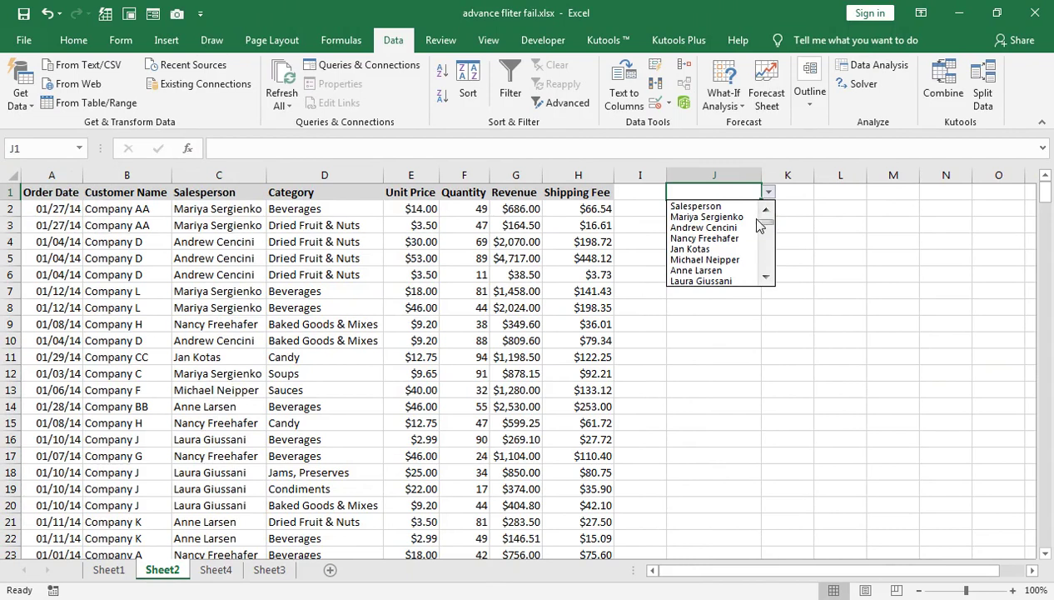
click(768, 191)
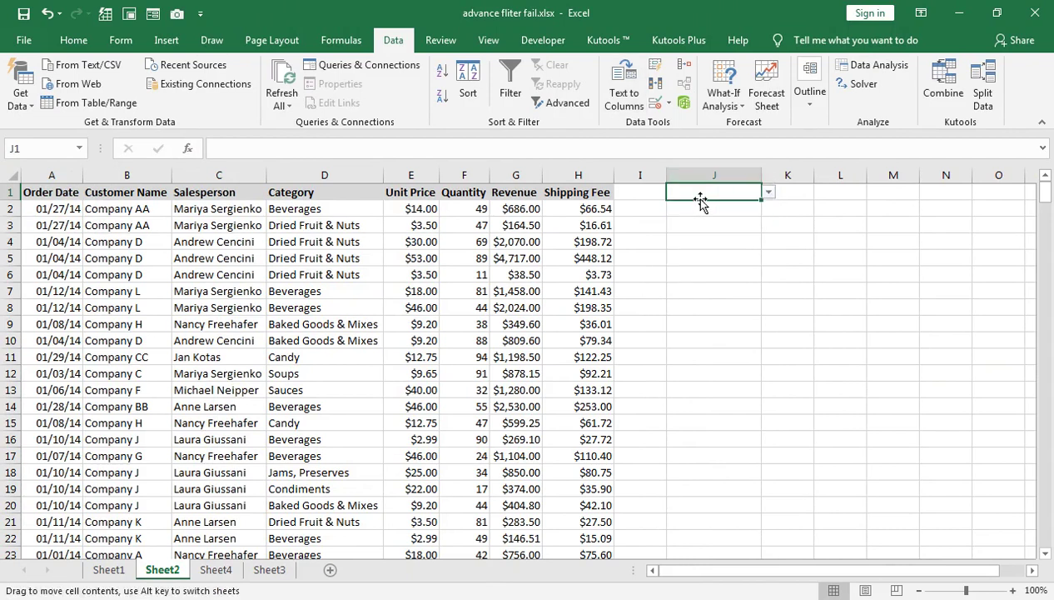
click(665, 103)
click(709, 123)
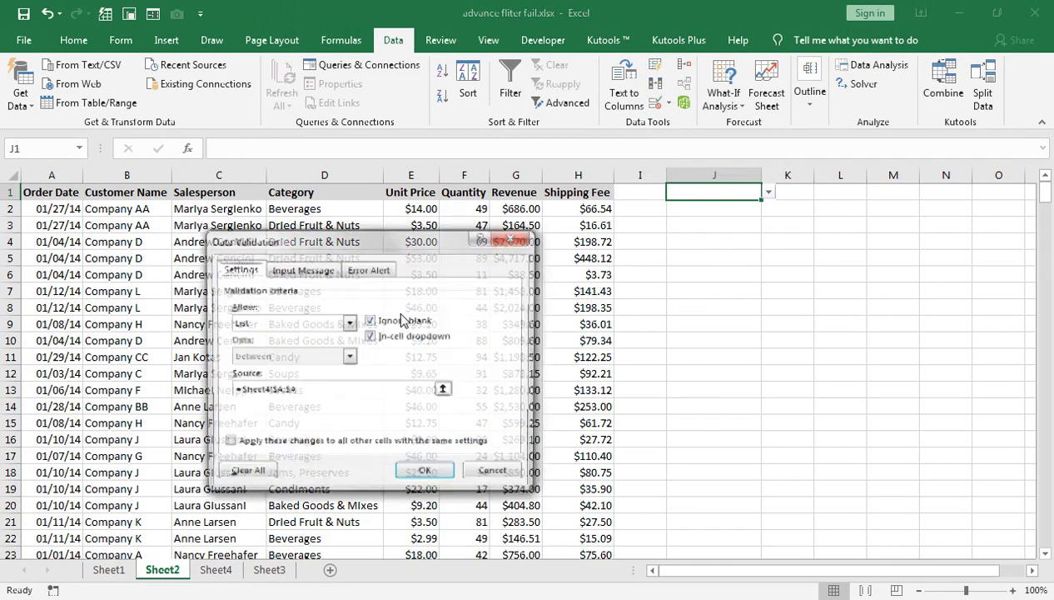
drag(298, 390, 236, 390)
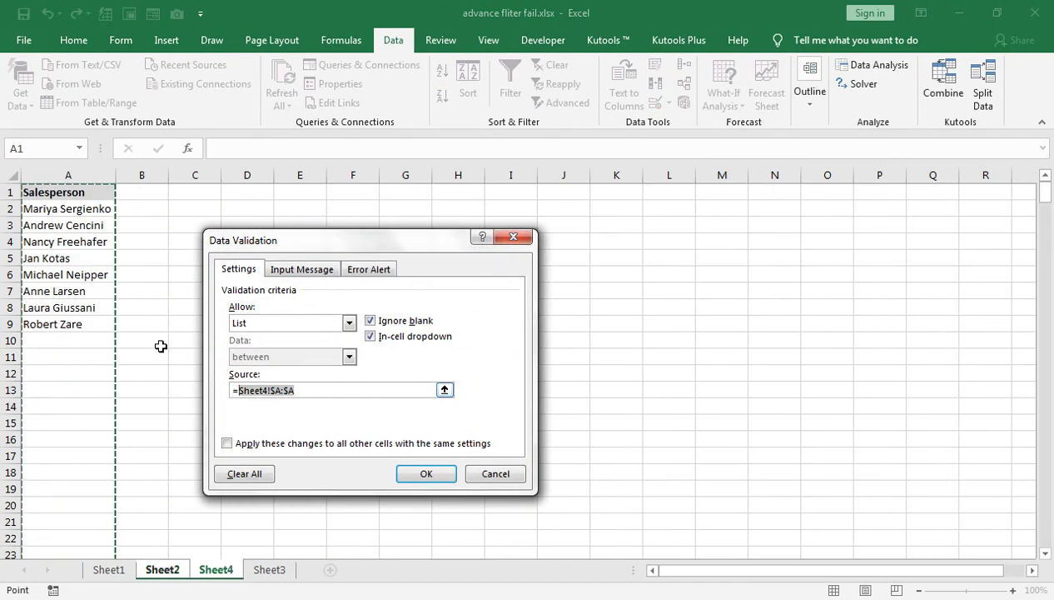
drag(50, 209, 64, 324)
click(425, 473)
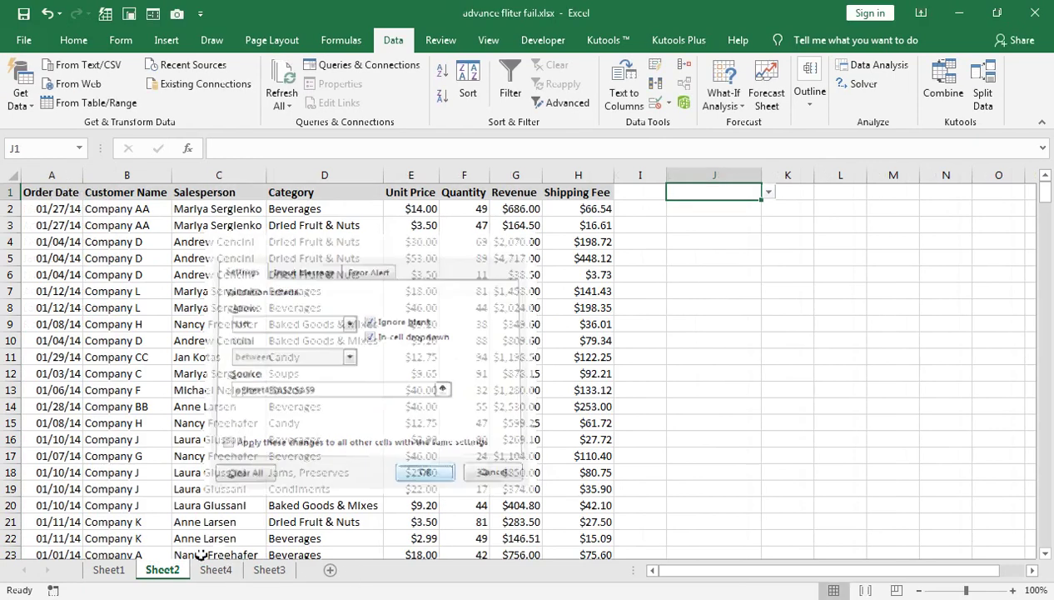
click(767, 193)
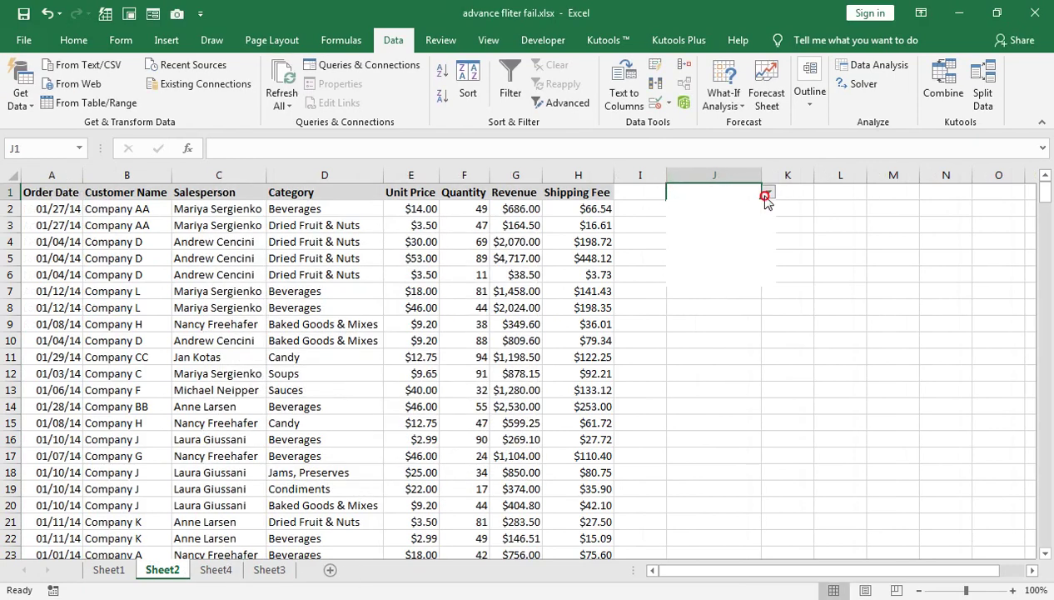
Apply thick outside borders to the dropdown cell J1
click(73, 40)
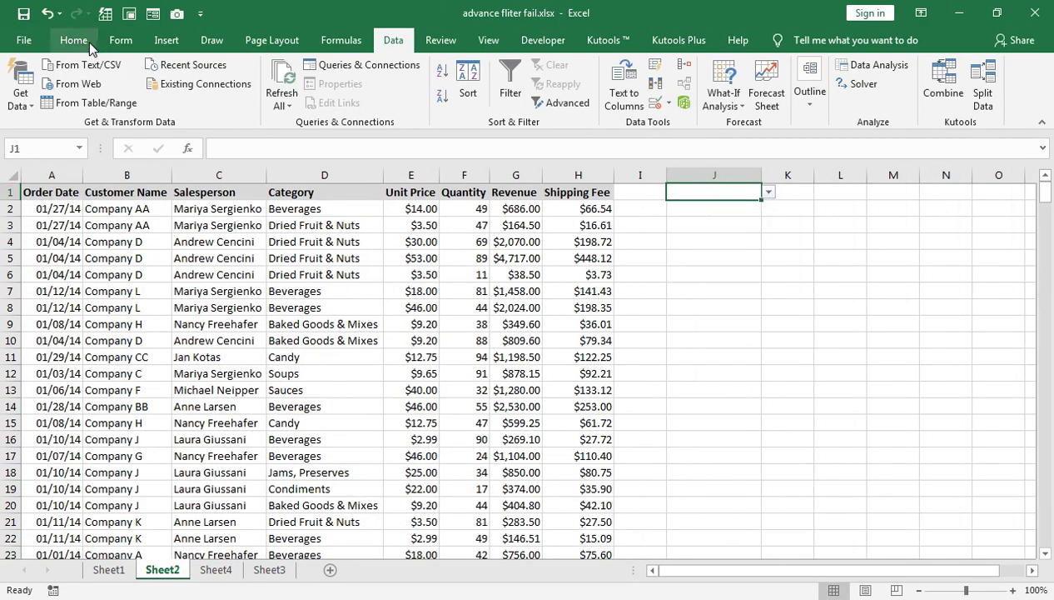
click(74, 40)
click(169, 97)
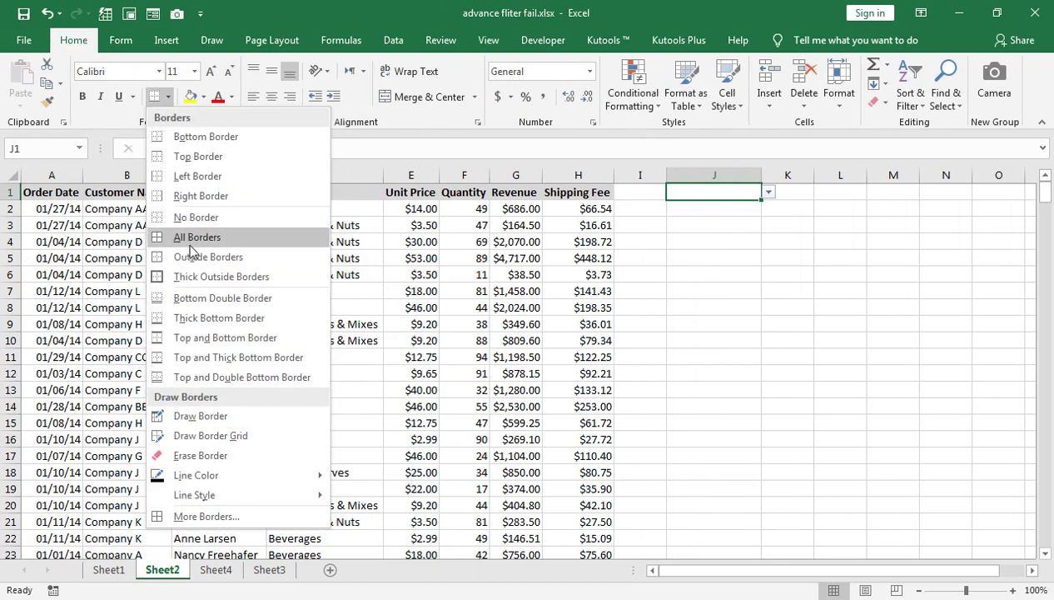
click(200, 276)
click(770, 209)
click(780, 193)
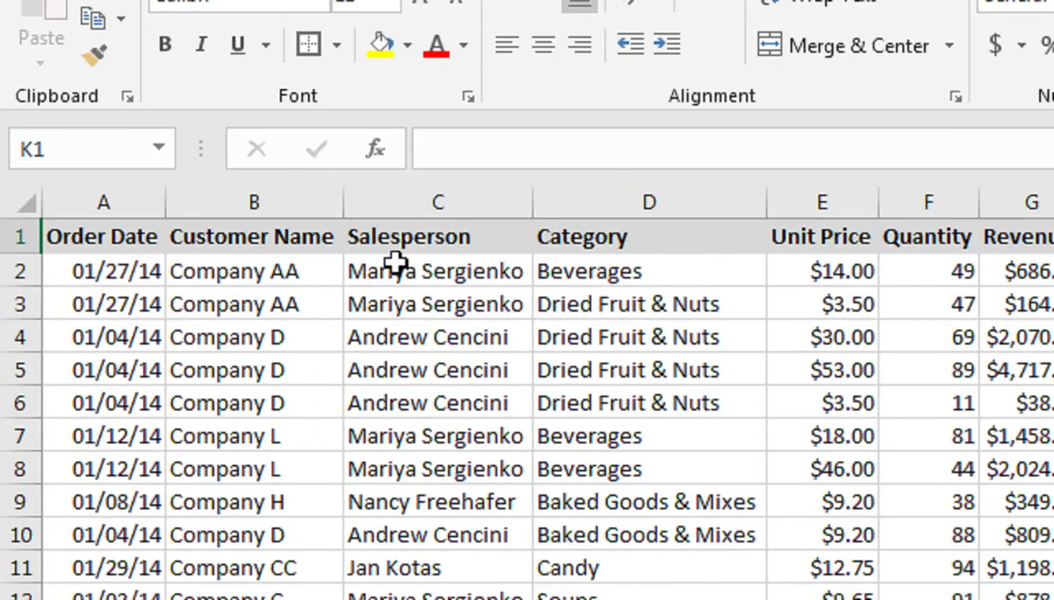
Insert a blank column immediately before the Salesperson column on Sheet2
click(185, 174)
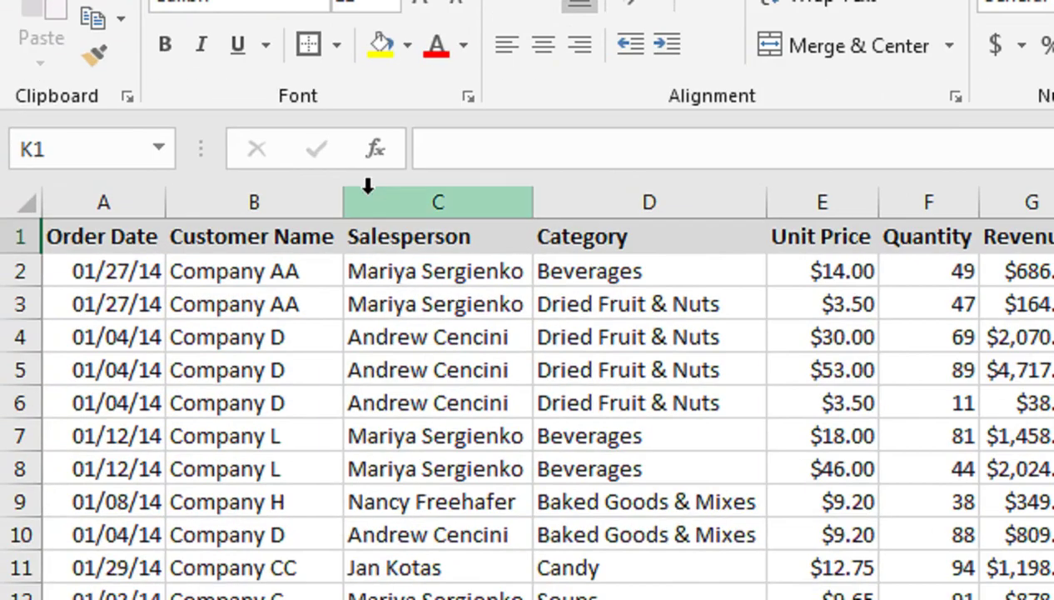
right_click(367, 188)
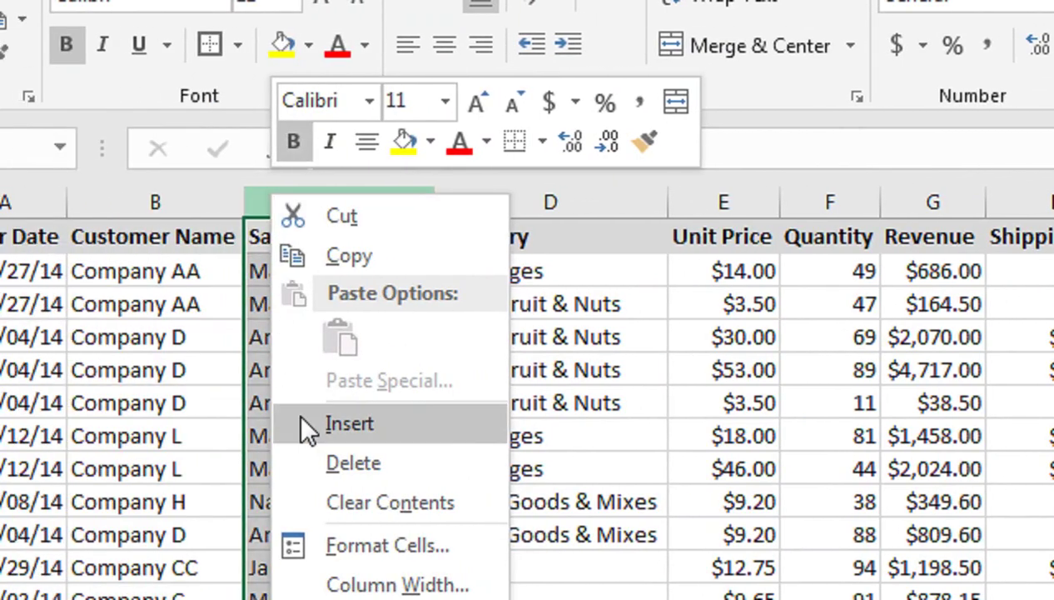
click(306, 425)
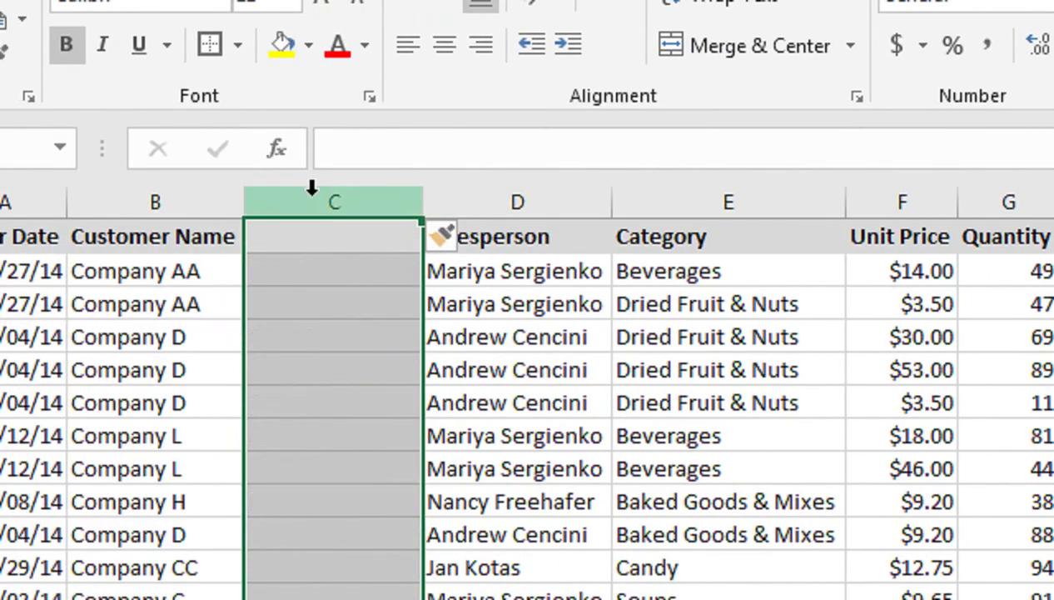
Start a COUNTIF formula in cell C2 with D2:D2 as its range
click(335, 268)
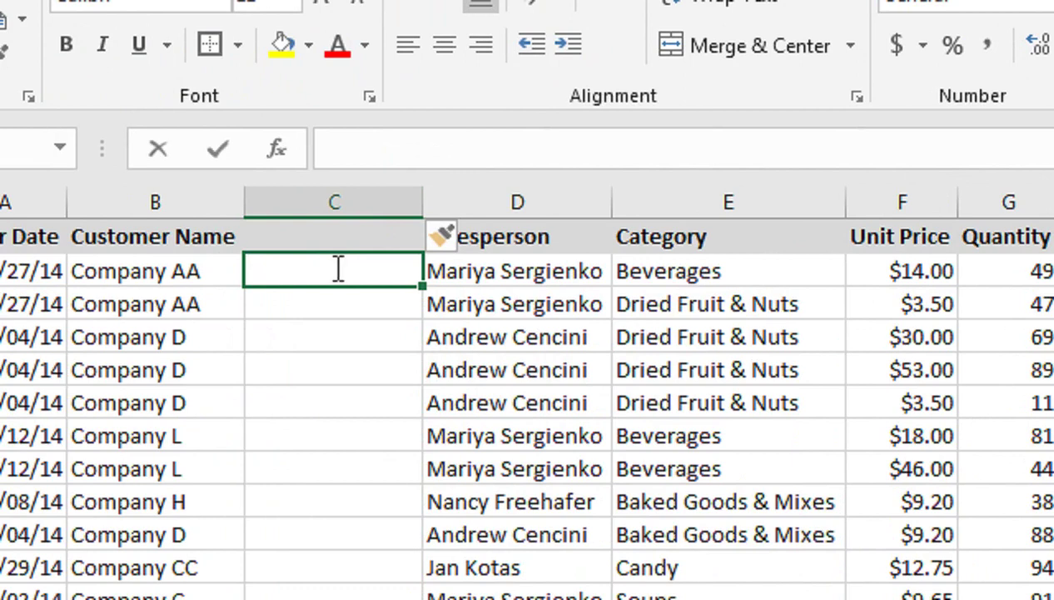
text(=coumt)
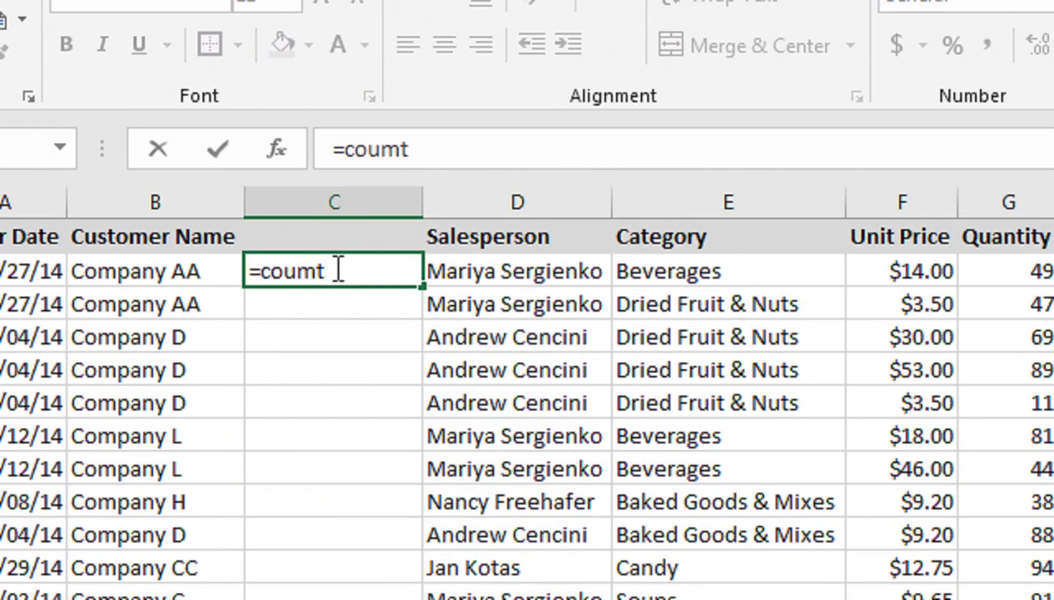
key(BackSpace)
key(BackSpace)
key(BackSpace)
key(BackSpace)
key(BackSpace)
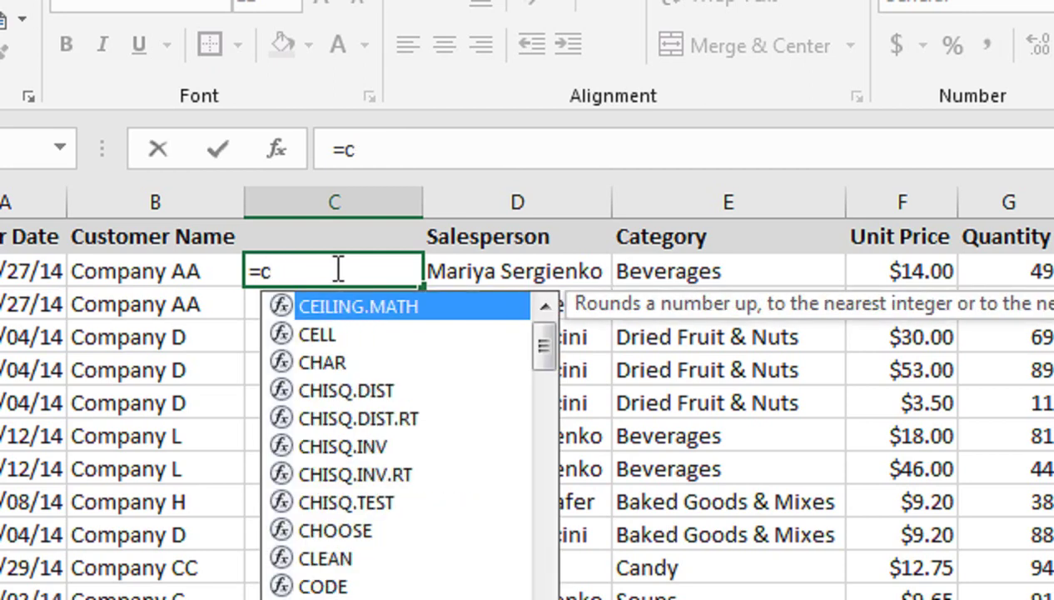
text(CON)
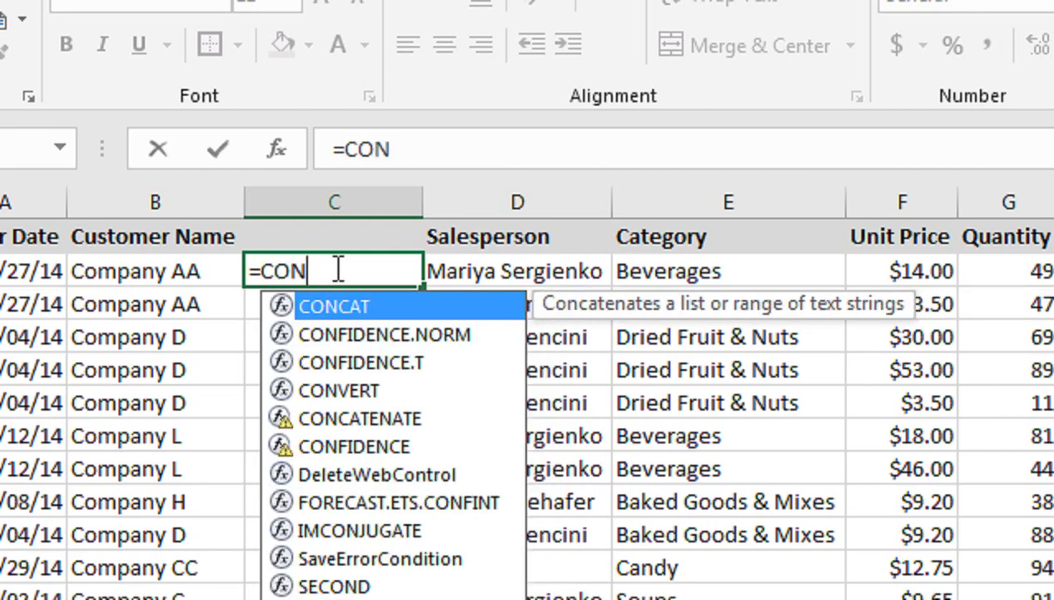
key(BackSpace)
text(UNTIF(D2)
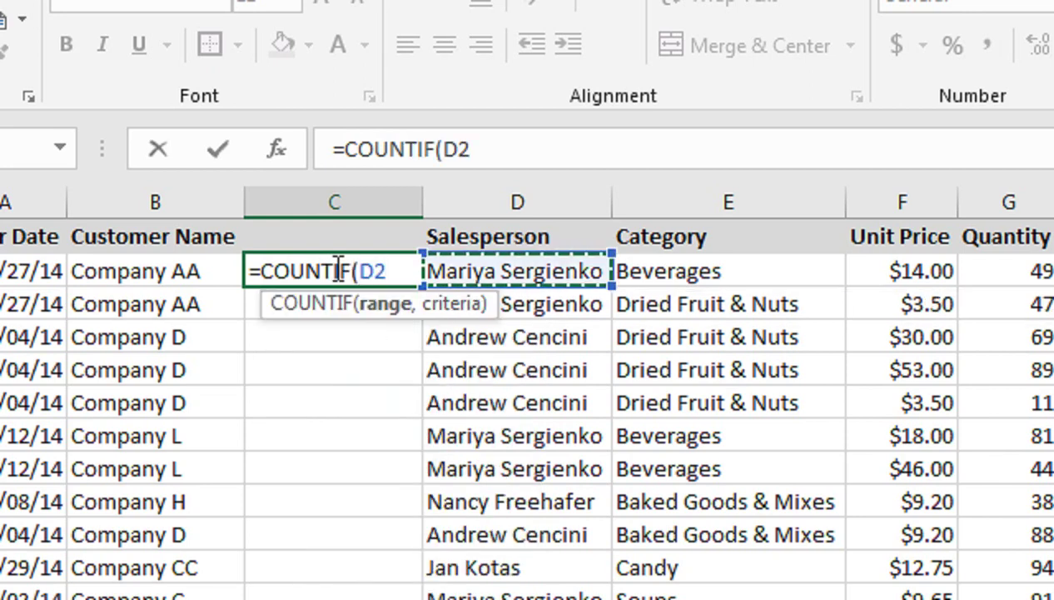
text(:D2)
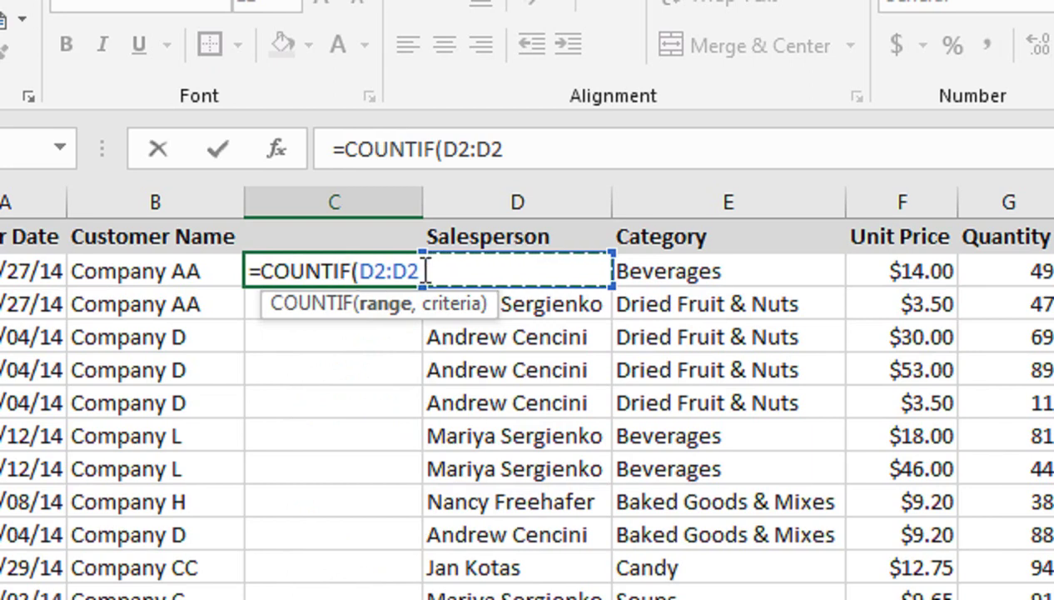
Make the first reference of the COUNTIF range absolute so the range reads $D$2:D2
click(375, 272)
click(465, 152)
key(F4)
click(600, 151)
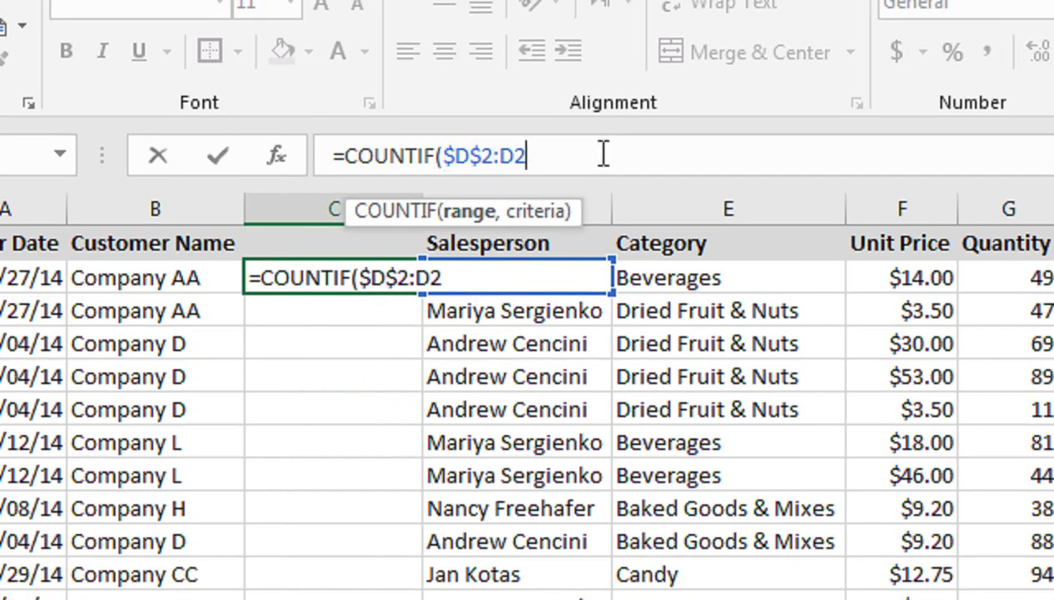
Complete the COUNTIF formula in C2 with cell D3 as the criteria
text(M)
key(BackSpace)
text(,)
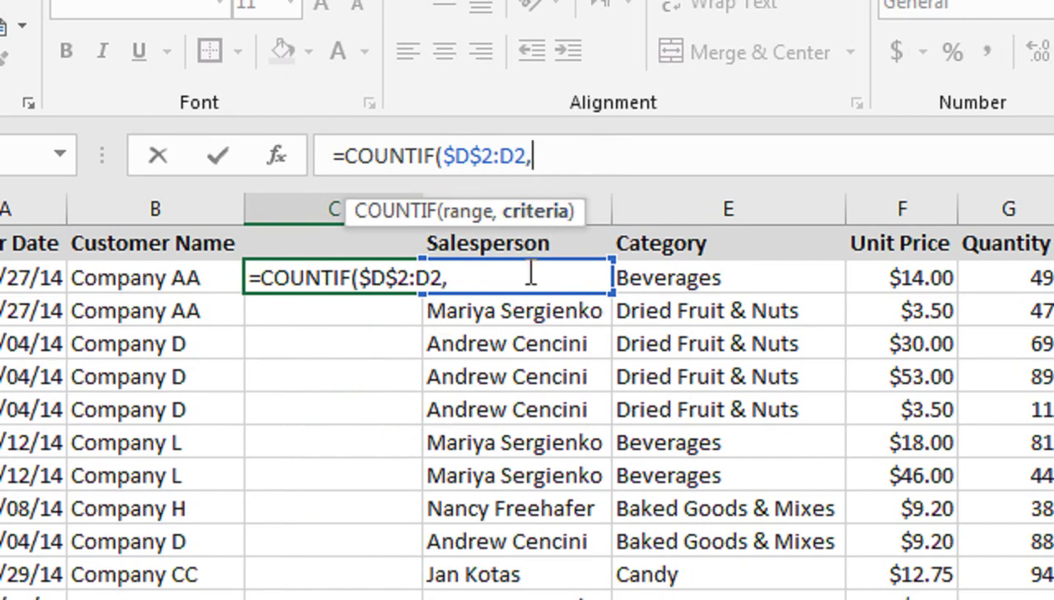
click(583, 312)
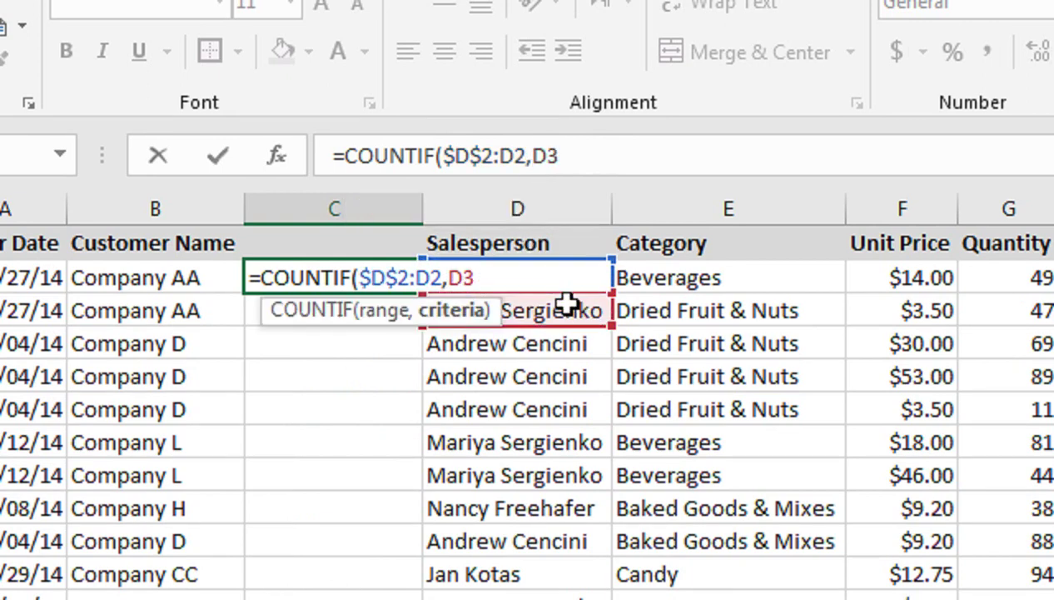
click(566, 306)
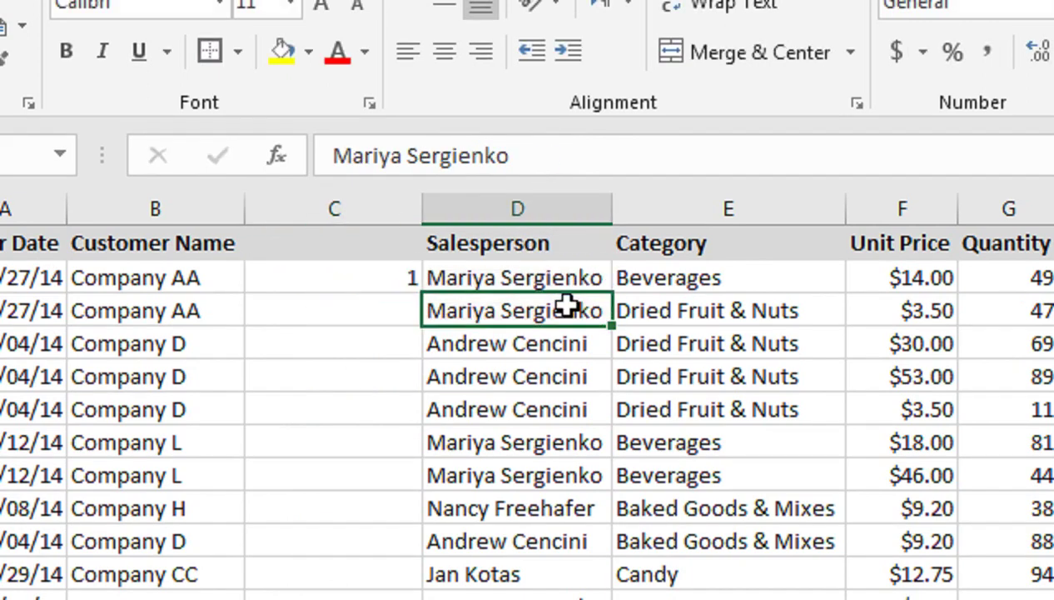
Change the criteria of the COUNTIF formula in C2 to D2
double_click(390, 282)
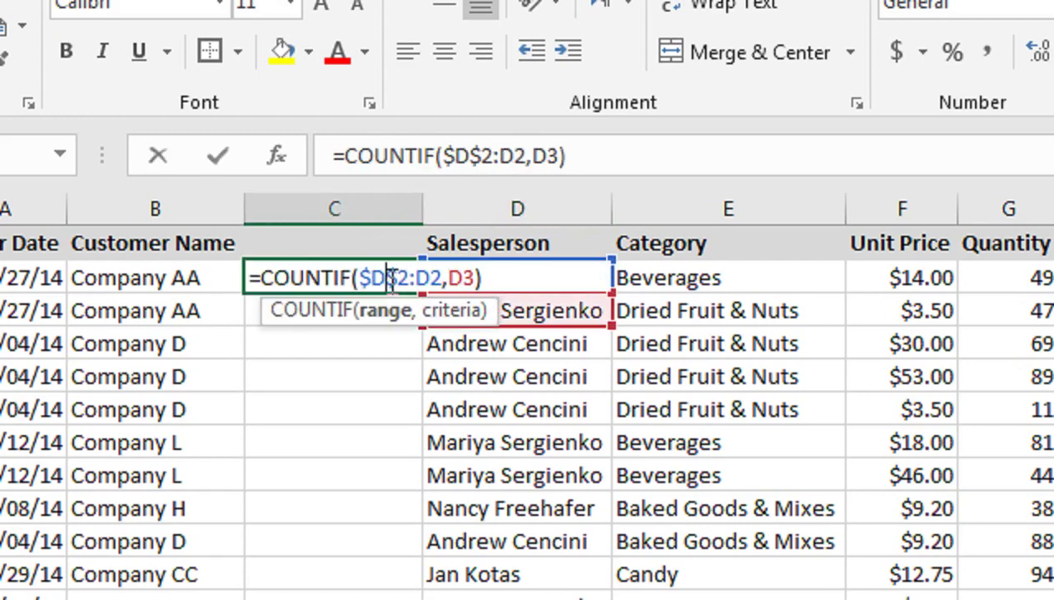
click(478, 277)
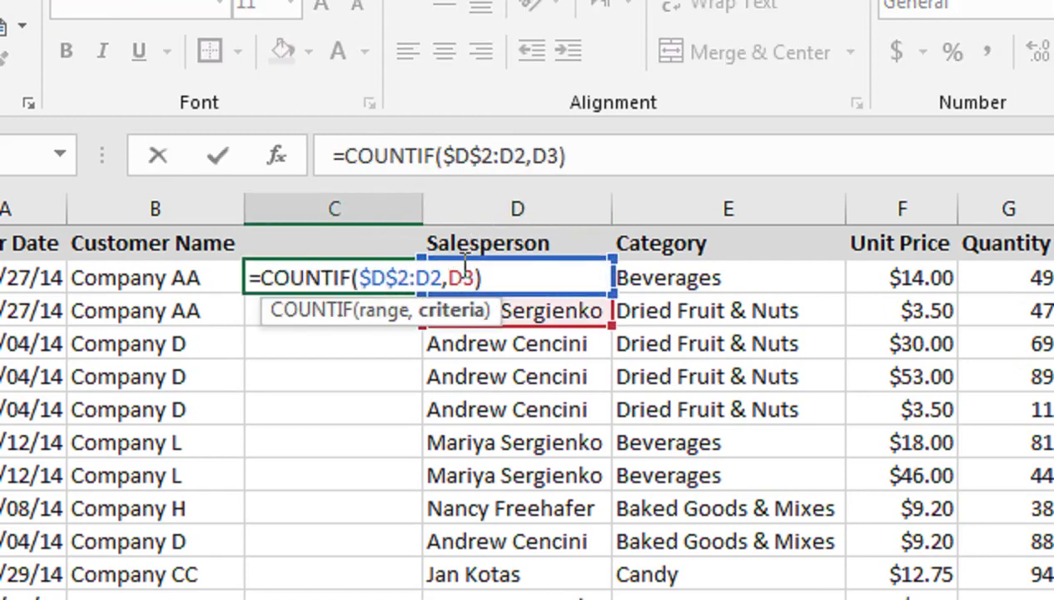
click(502, 239)
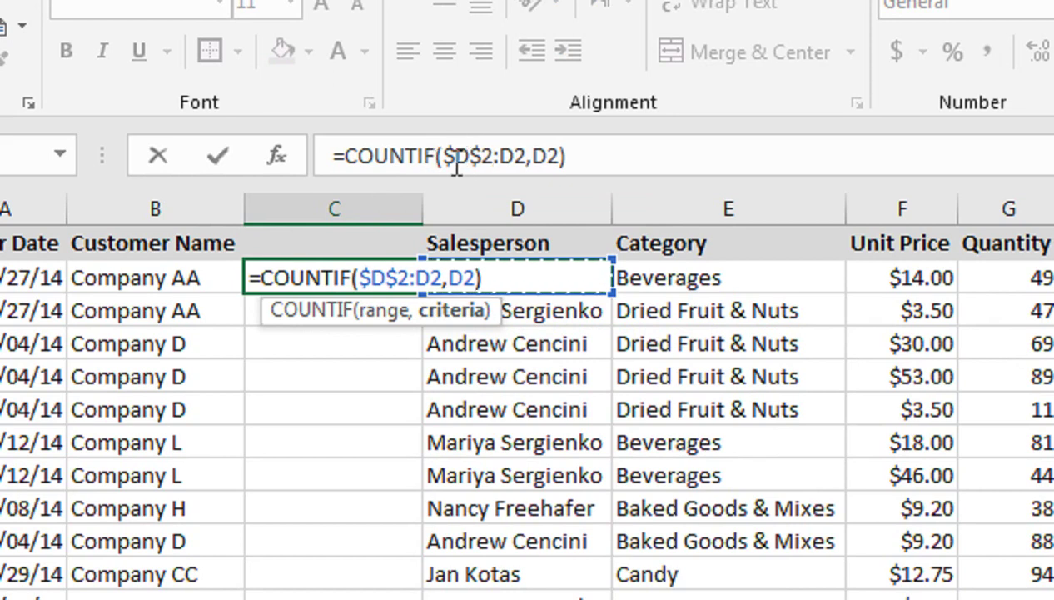
Append a hyphen separator, &"-", to the end of the COUNTIF formula in C2
click(594, 156)
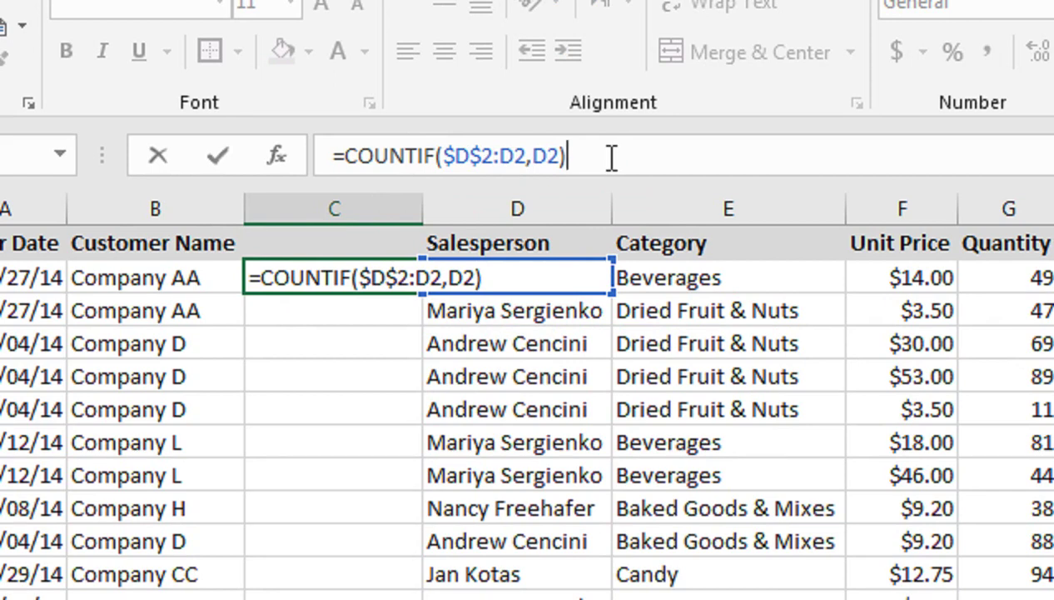
text(&)
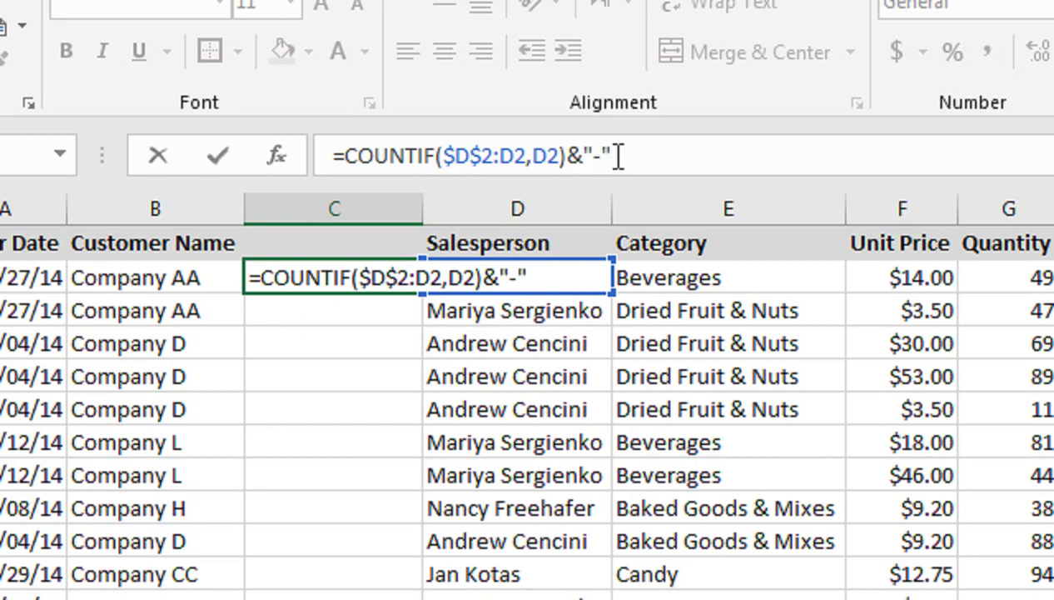
text("-")
click(521, 319)
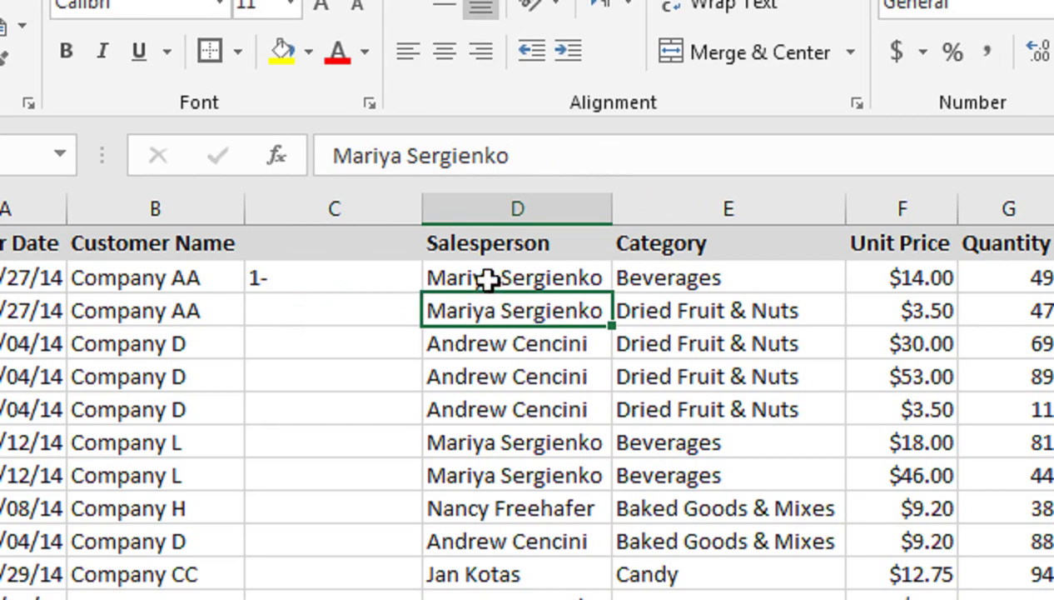
Append &D2 to the formula in C2 and fill it down column C for all sales records
click(408, 279)
click(706, 152)
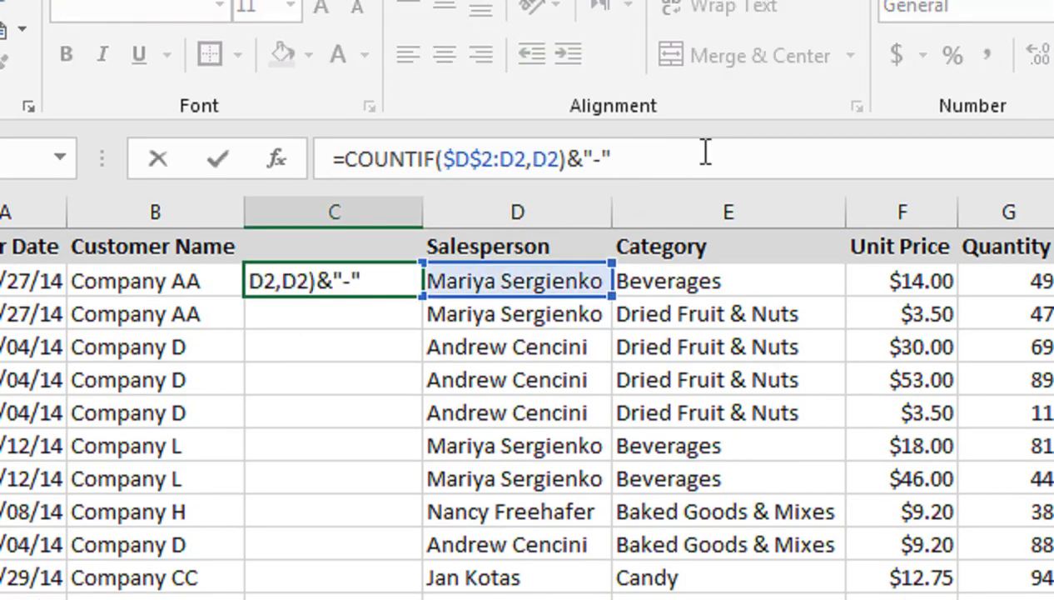
text(&)
click(511, 250)
key(Down)
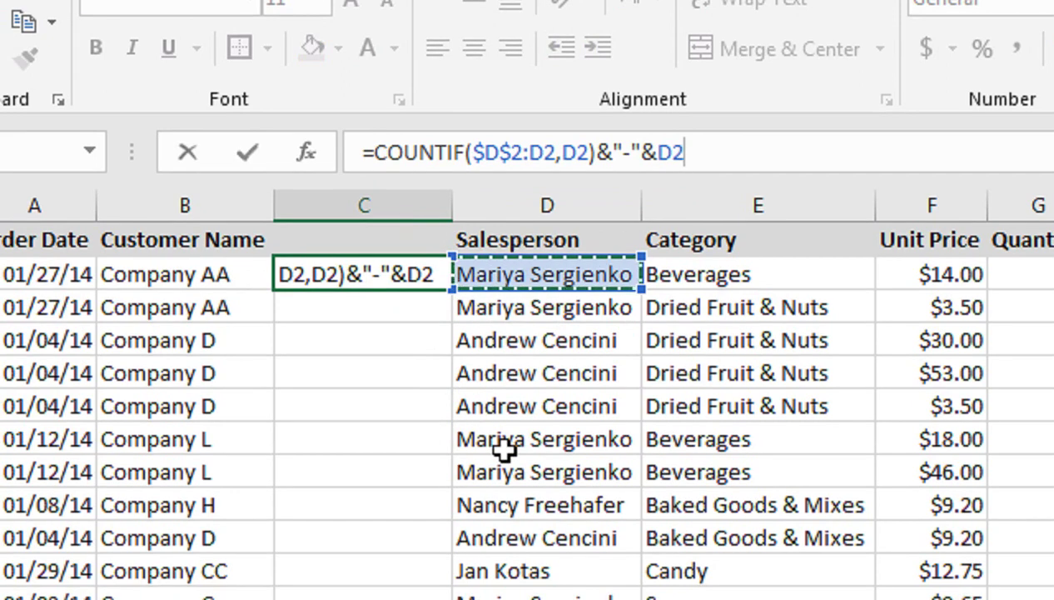
key(Return)
click(397, 279)
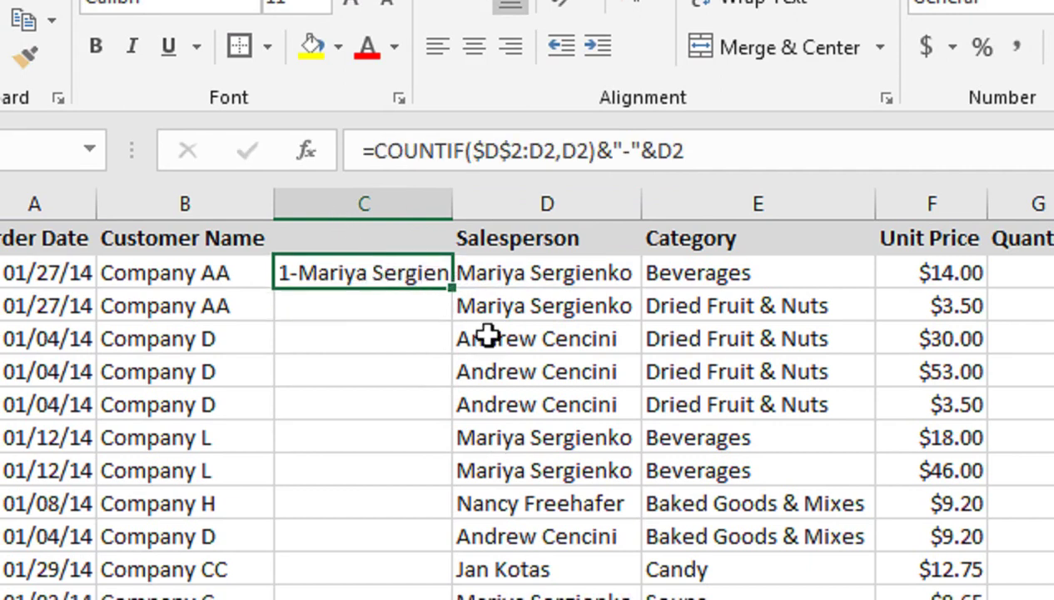
double_click(448, 288)
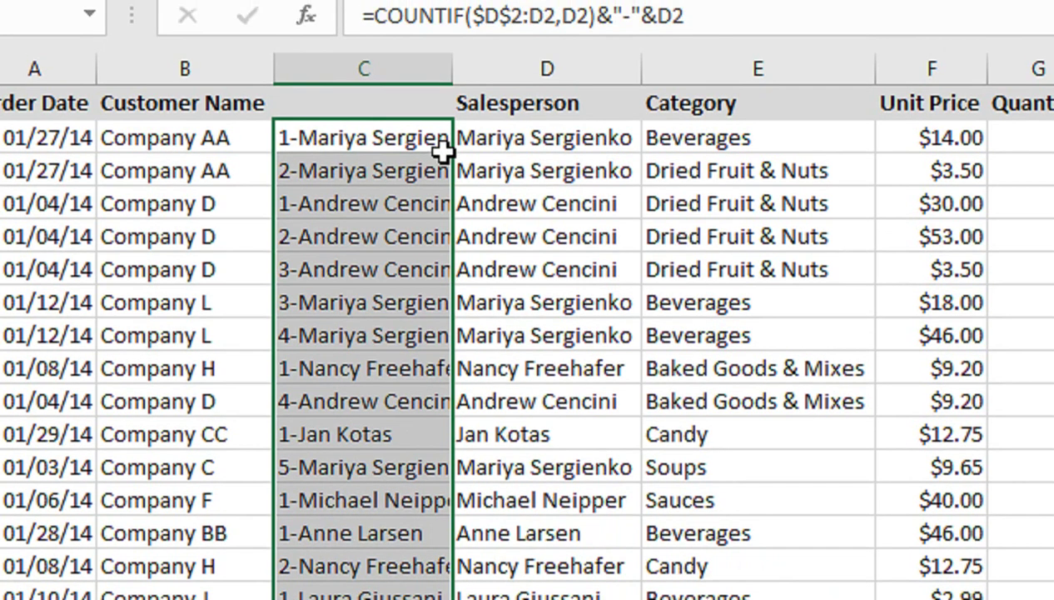
click(438, 69)
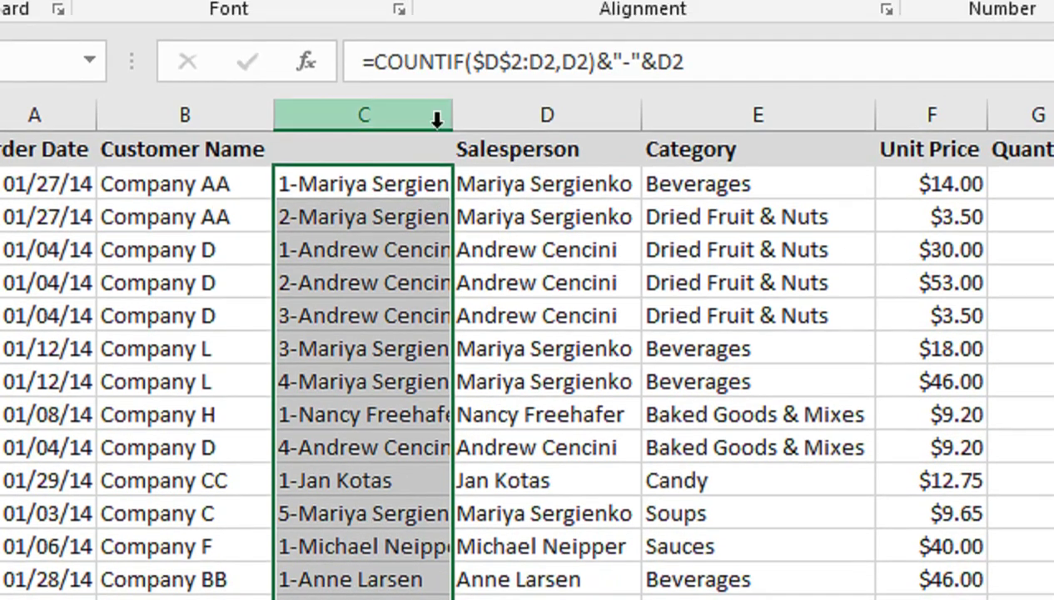
right_click(424, 68)
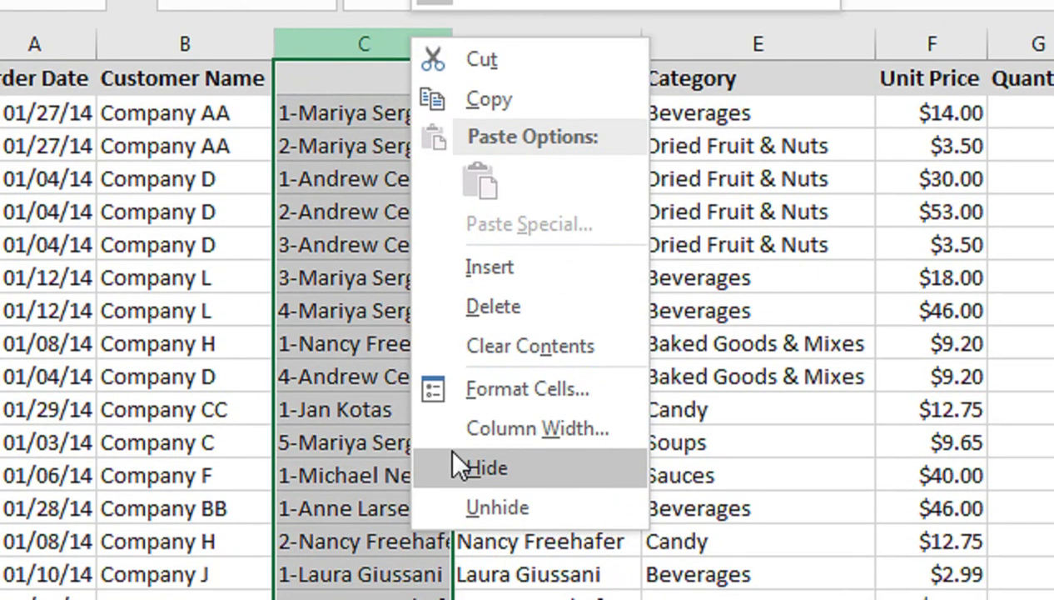
click(753, 281)
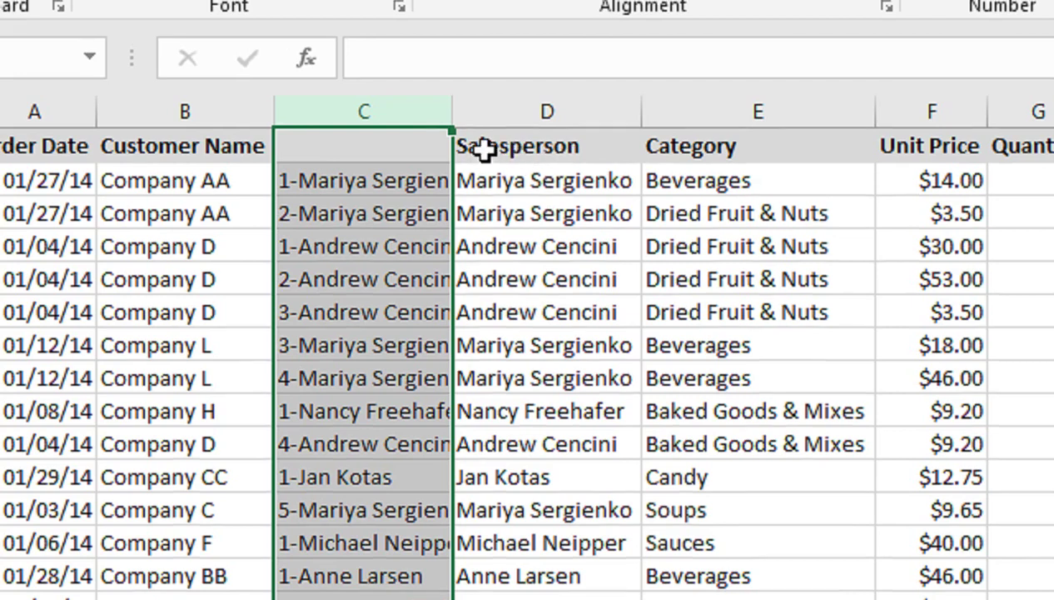
click(483, 148)
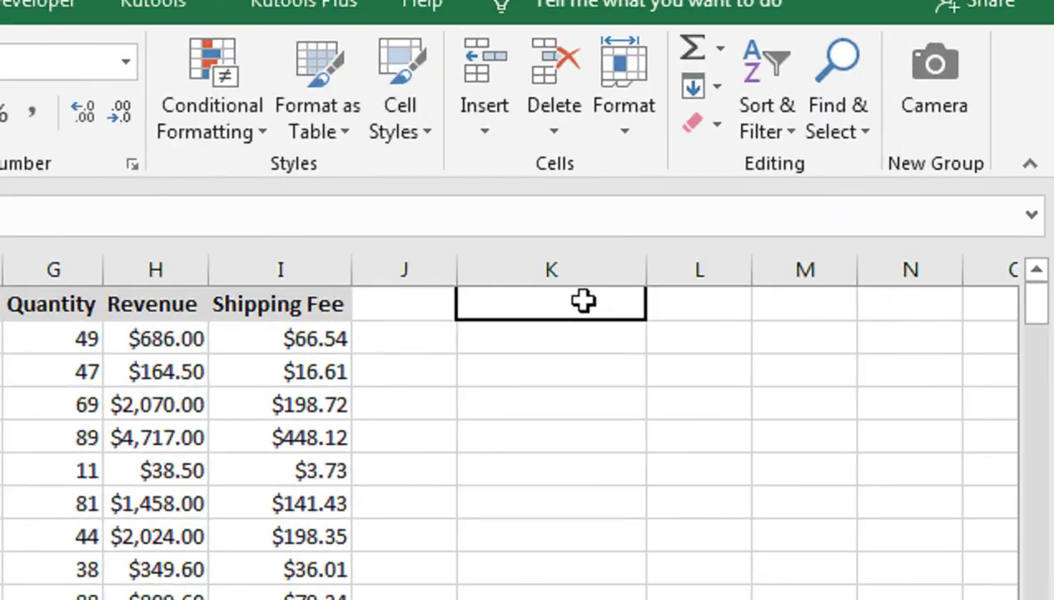
Choose the first salesperson from the dropdown list in cell K1
drag(579, 305, 596, 337)
click(660, 306)
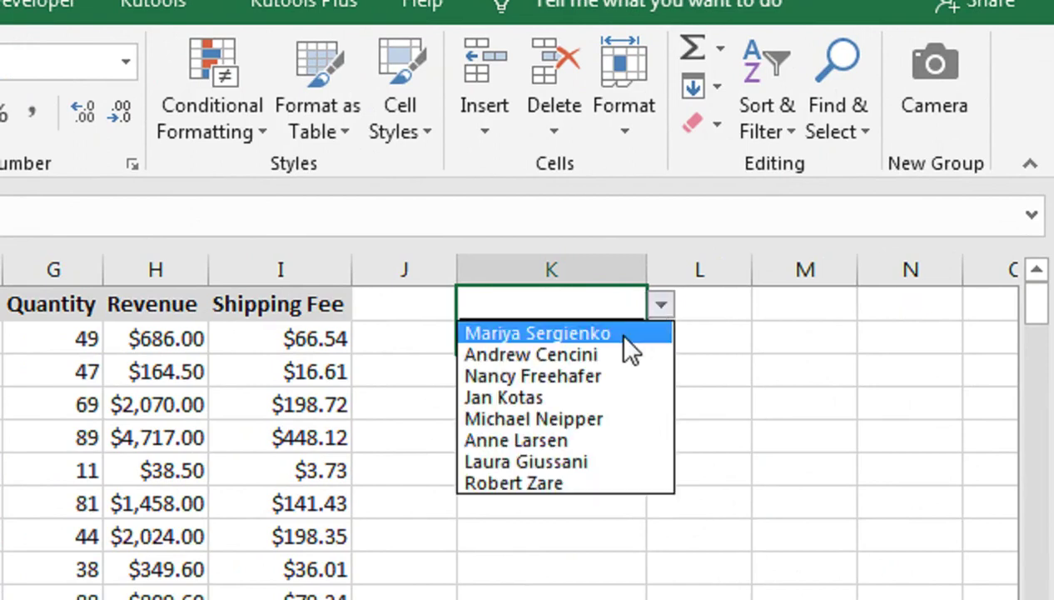
click(621, 333)
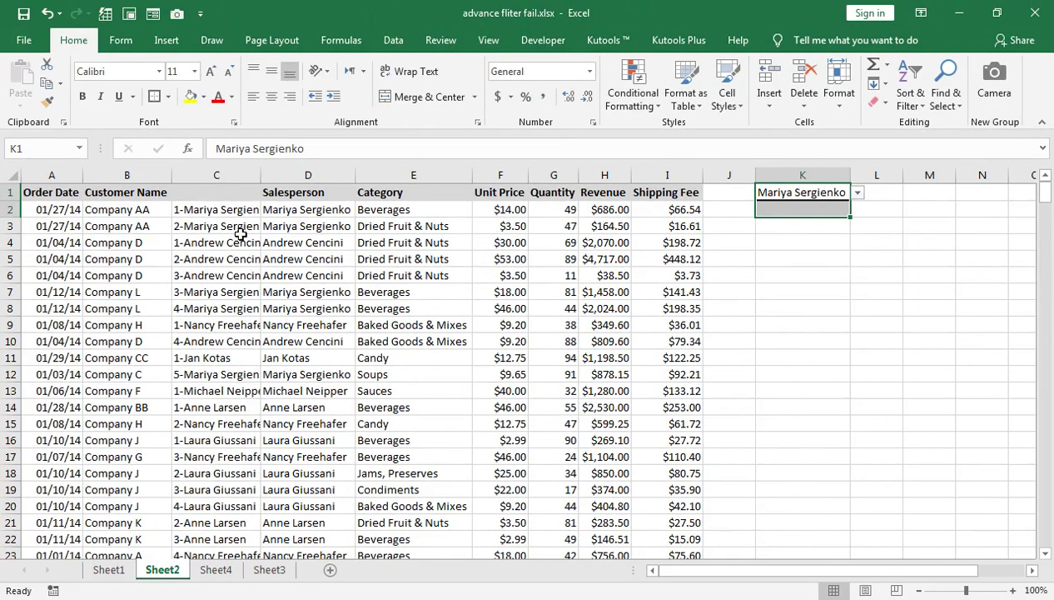
Enter the formula =COUNTIF(C:C,K1) in cell L1
click(878, 193)
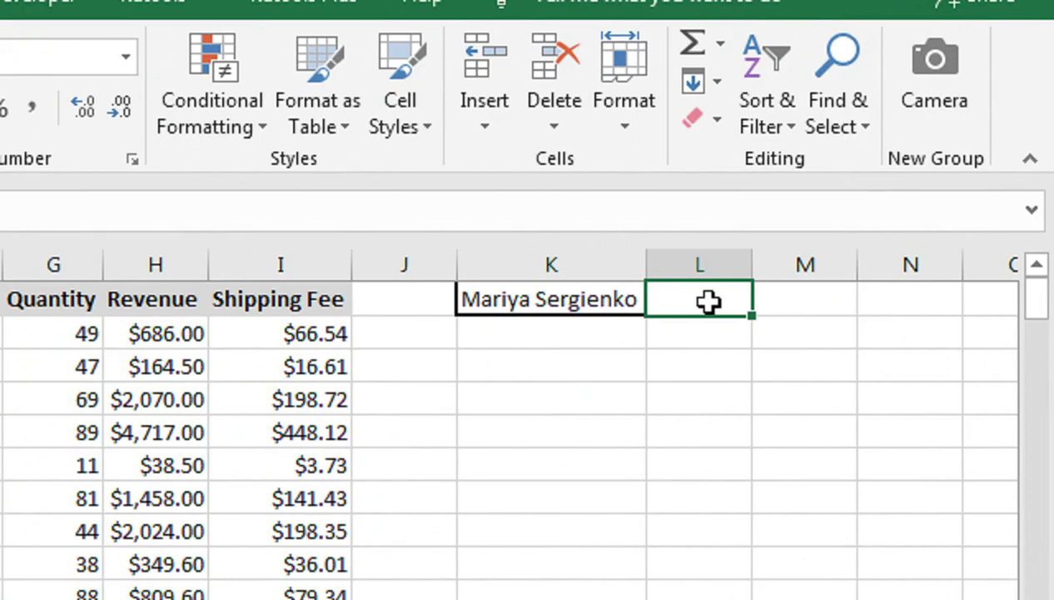
text(=COUNTIF)
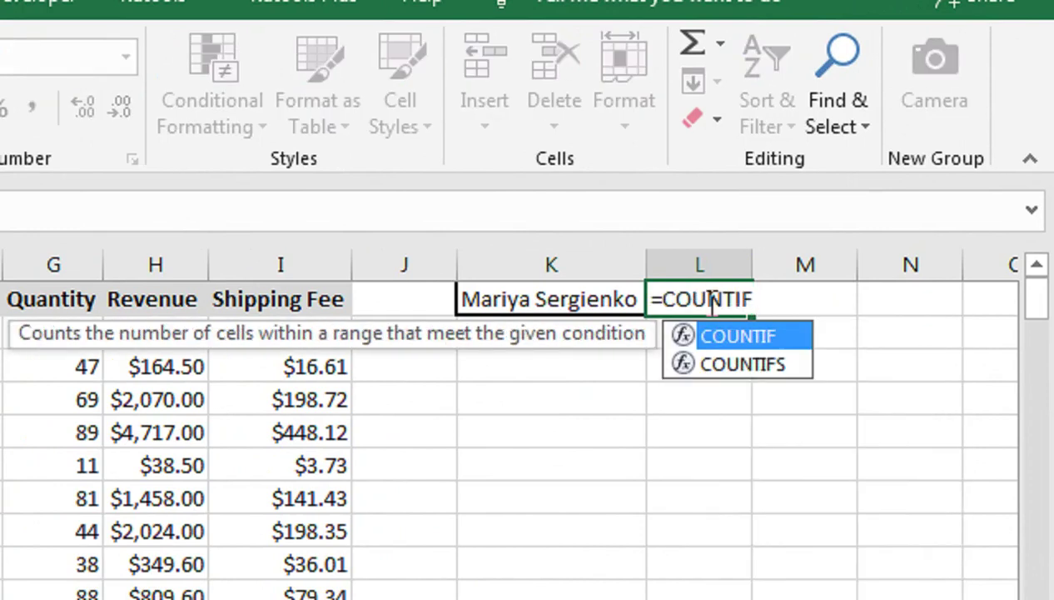
text(()
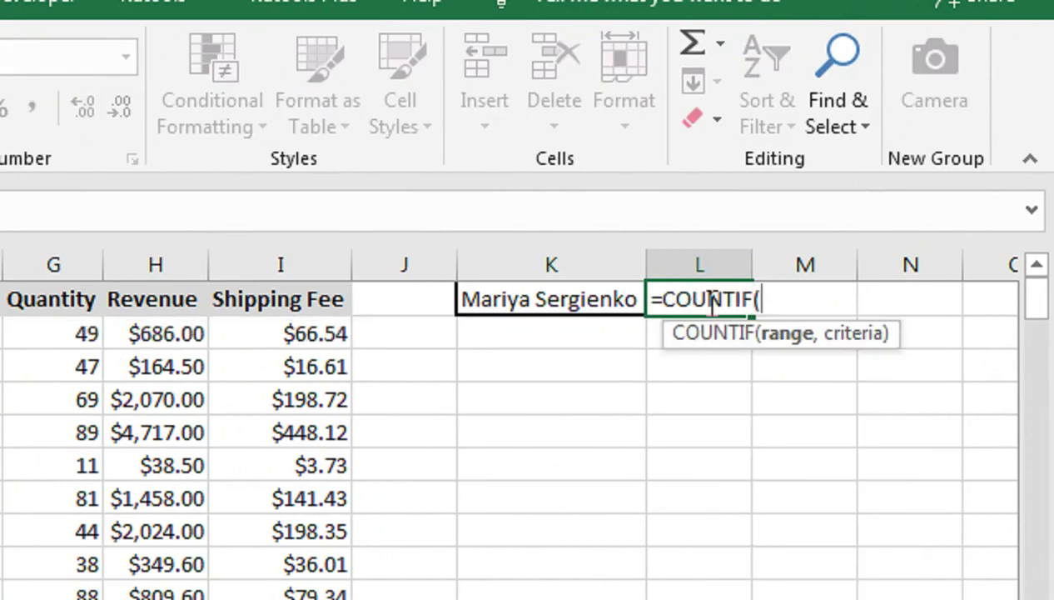
click(216, 175)
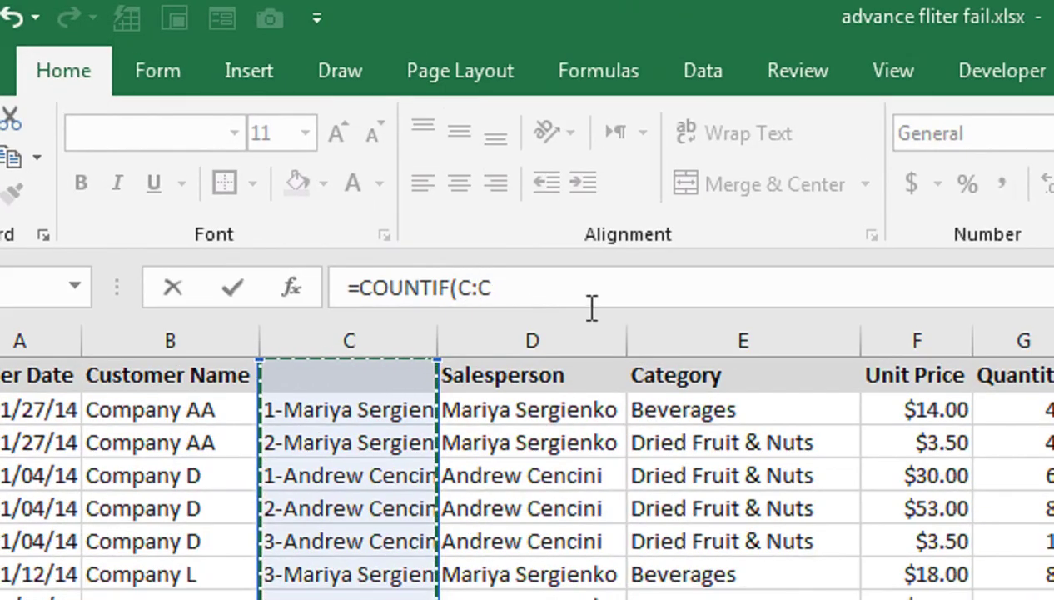
text(,)
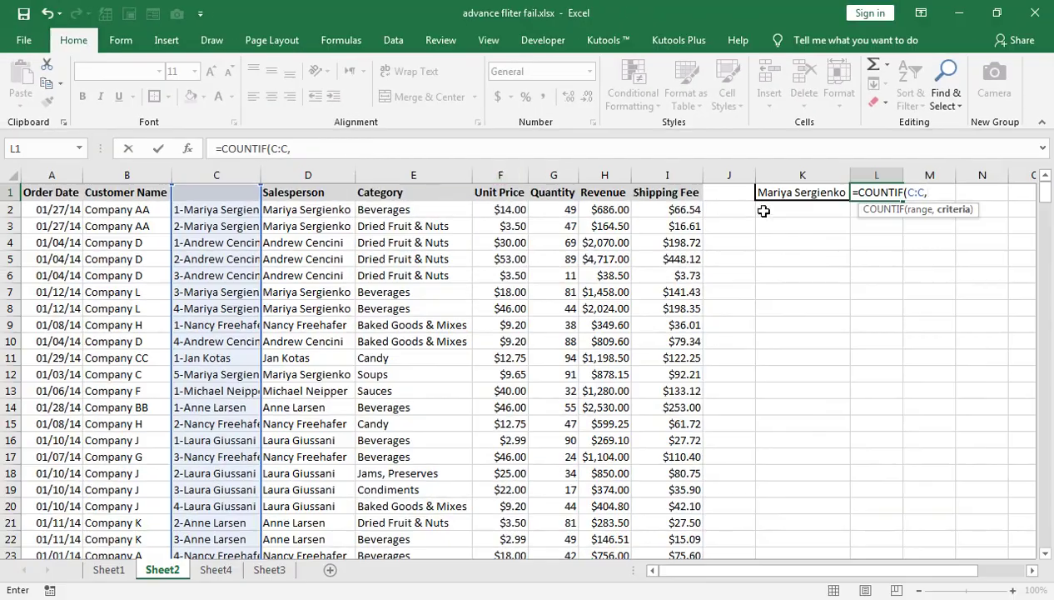
click(775, 192)
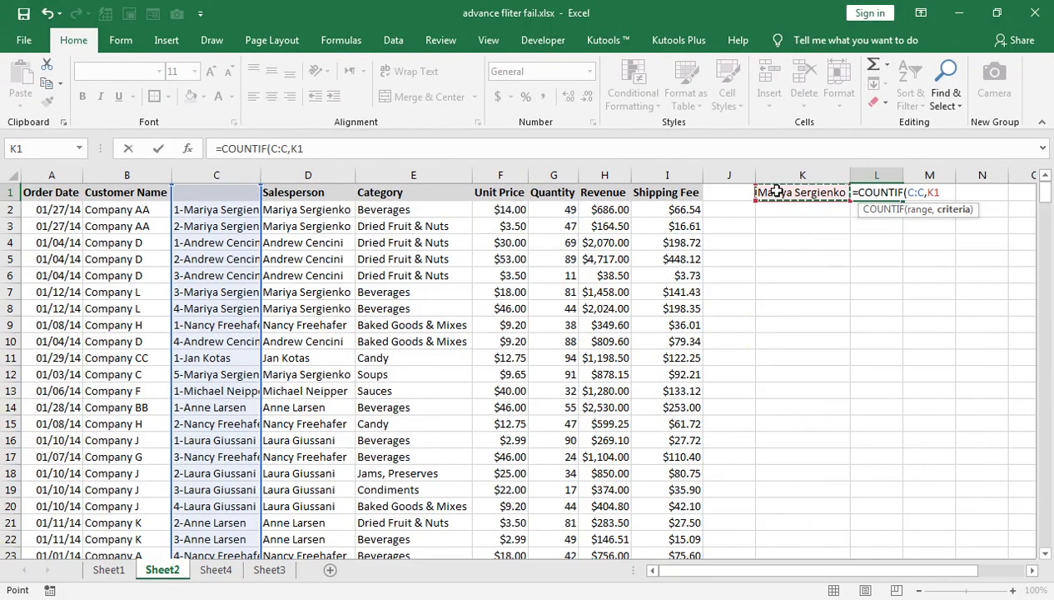
text())
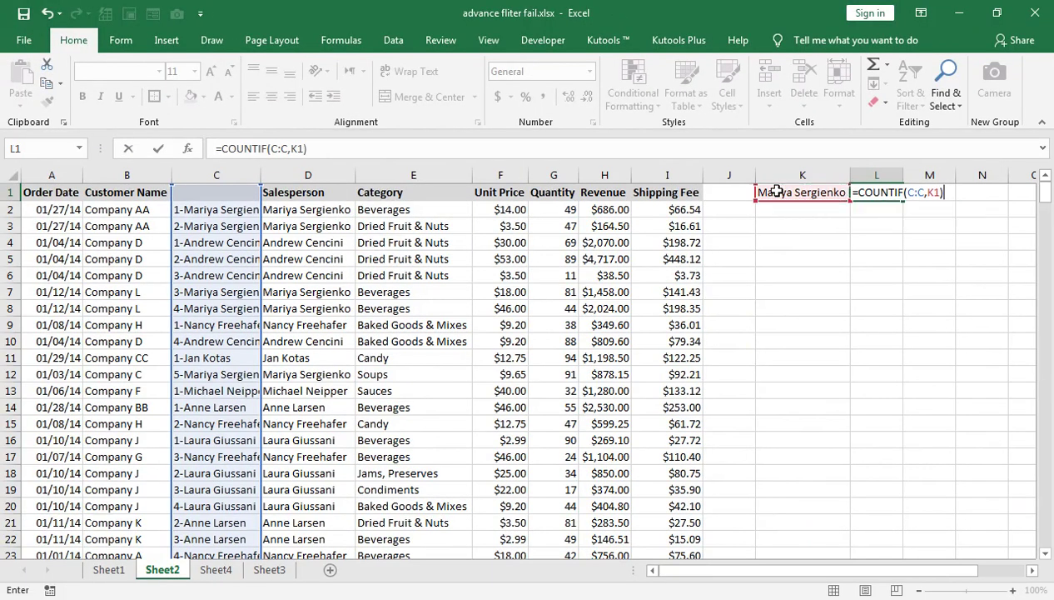
key(Return)
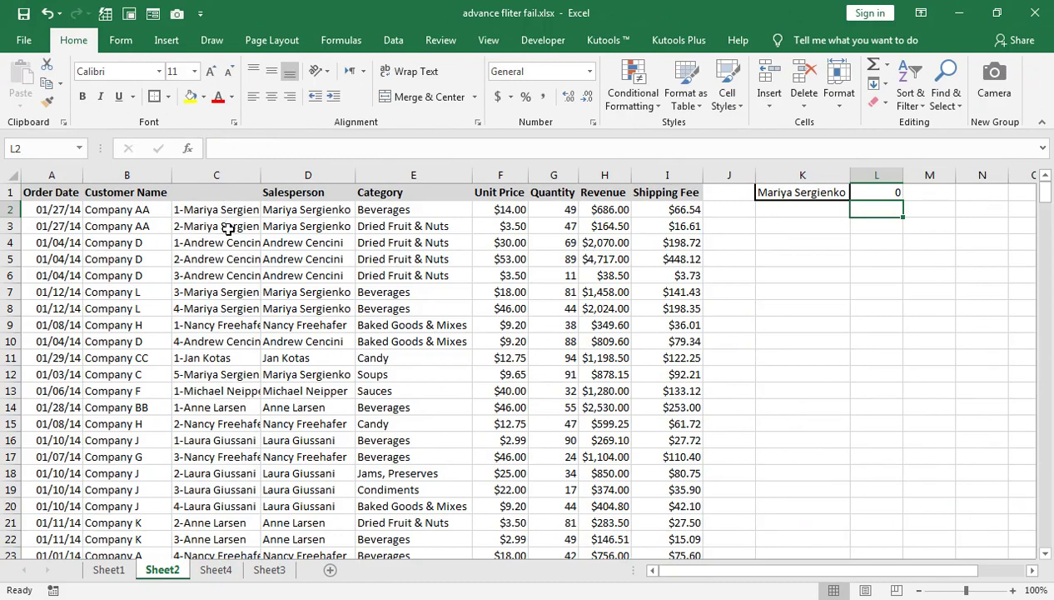
Change the range of the COUNTIF formula in L1 to the Salesperson column, D:D
click(857, 190)
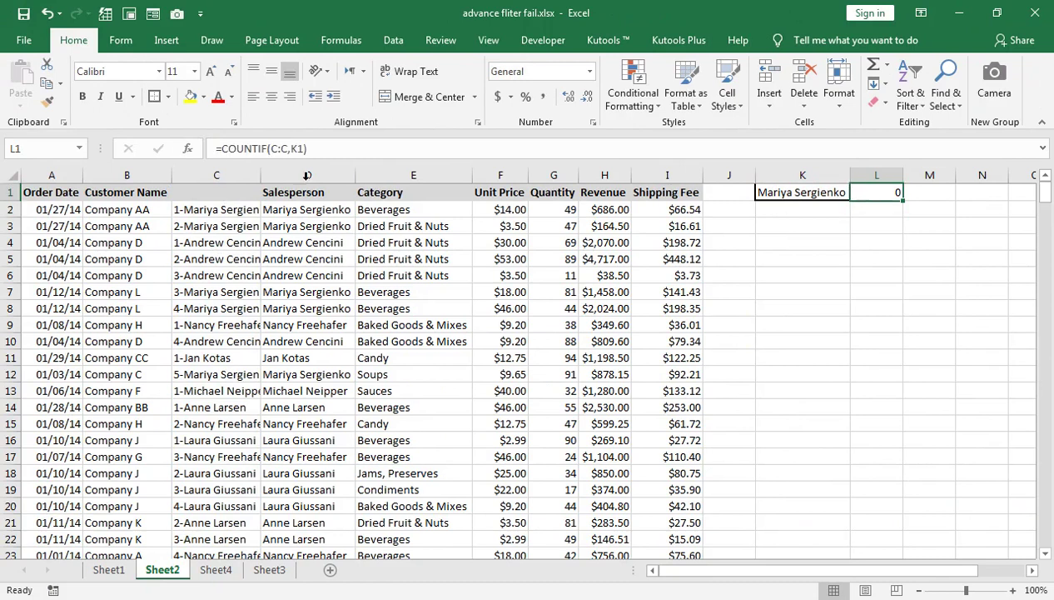
click(289, 147)
key(BackSpace)
key(BackSpace)
key(BackSpace)
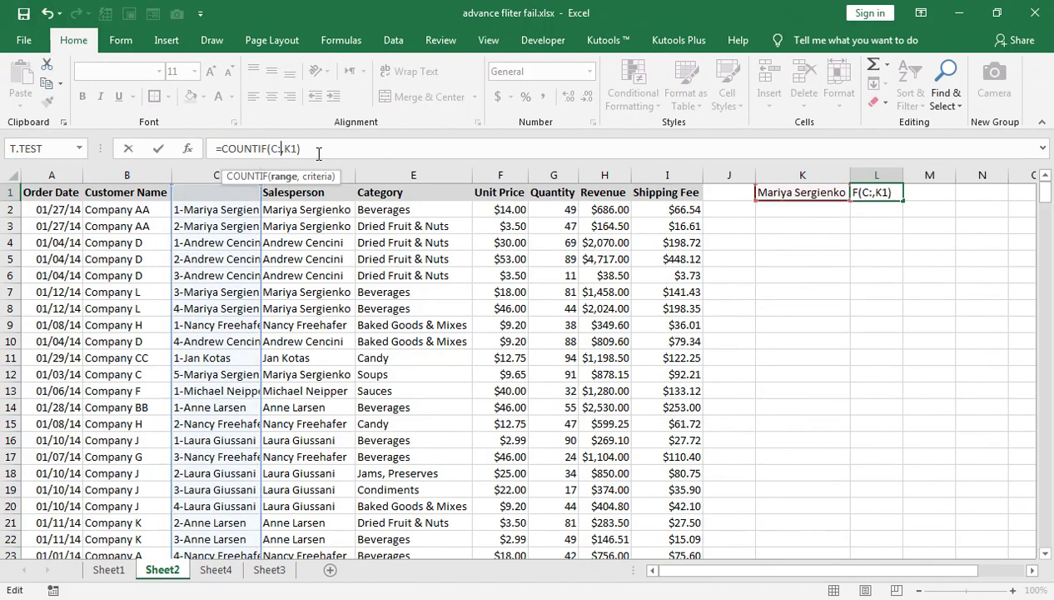
click(305, 194)
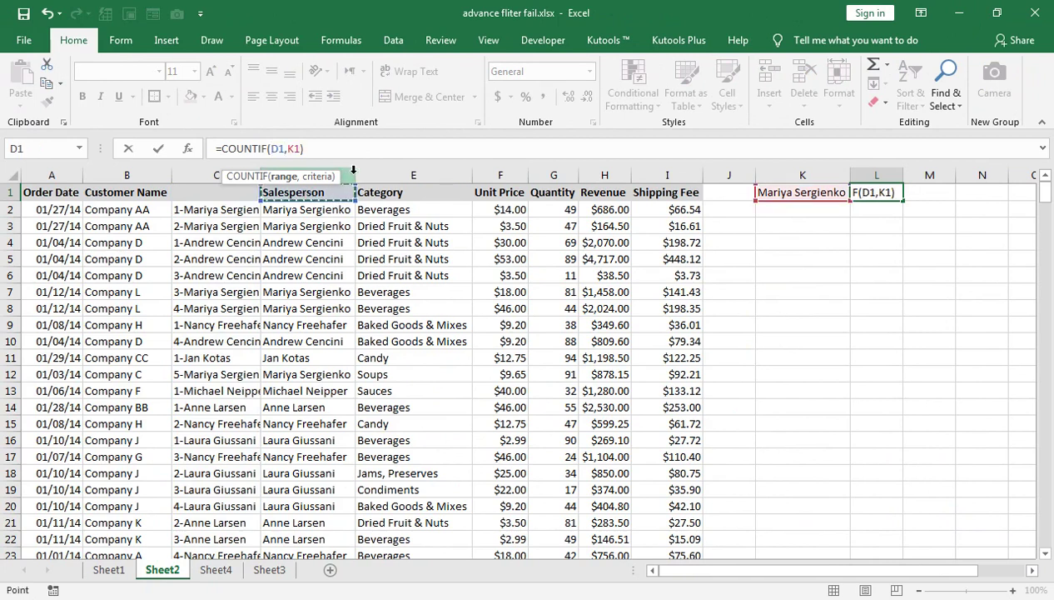
click(350, 171)
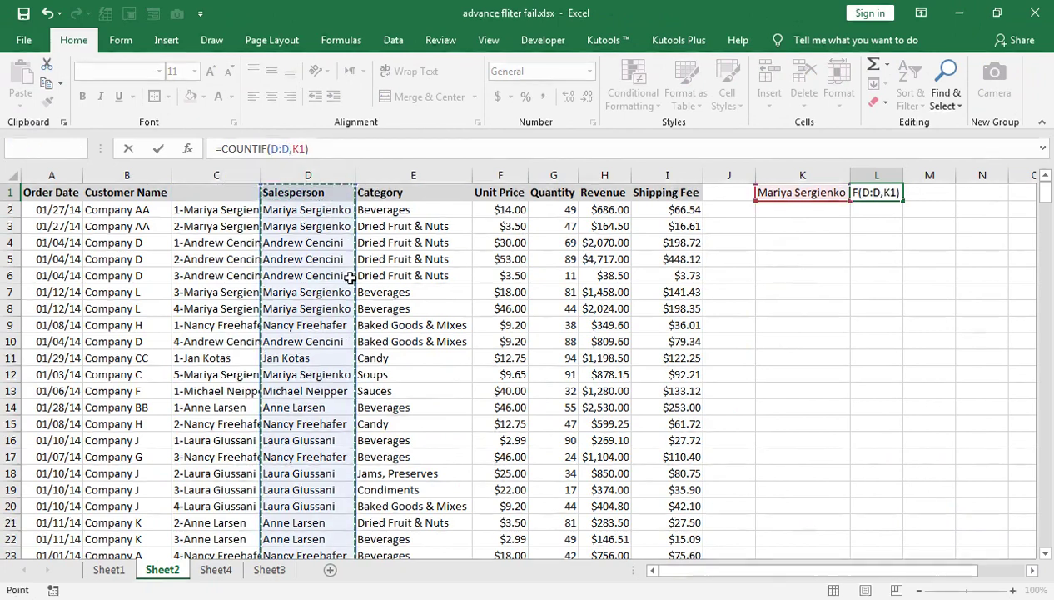
key(Return)
Choose the second salesperson from the dropdown list in cell K1
click(829, 193)
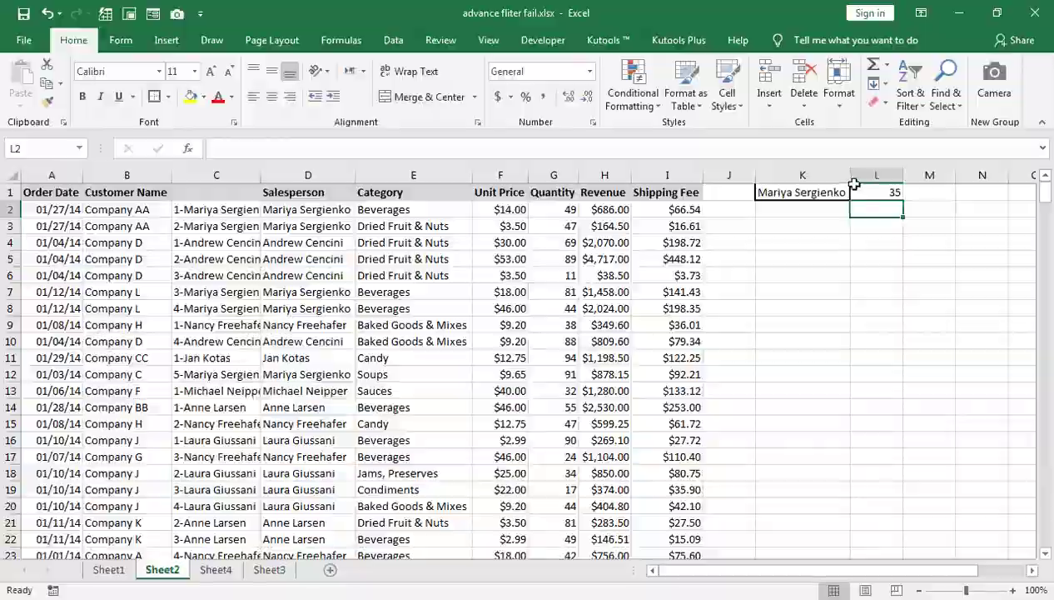
click(667, 317)
click(641, 315)
click(662, 320)
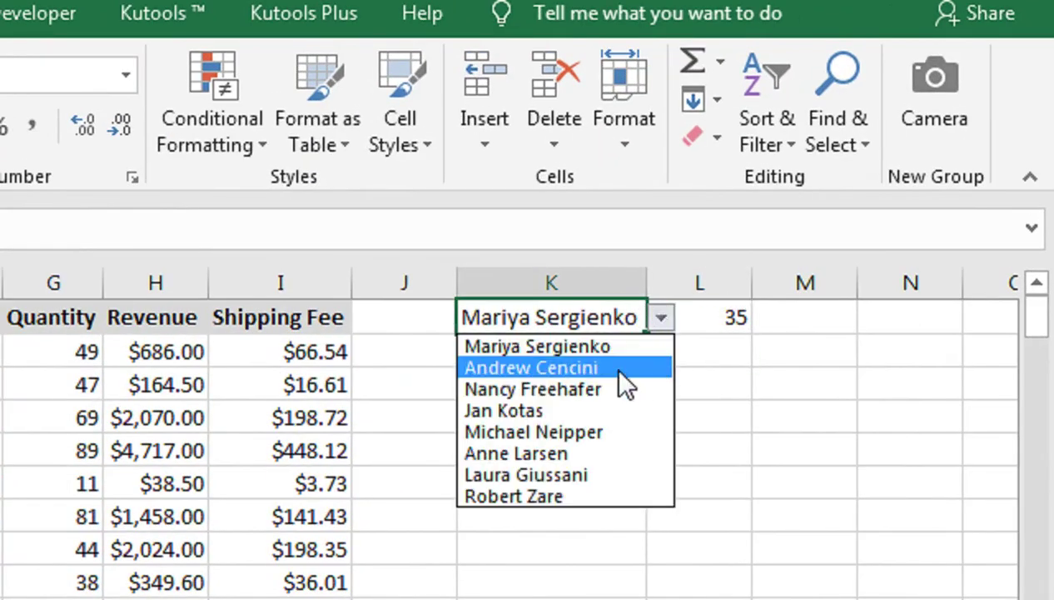
click(618, 368)
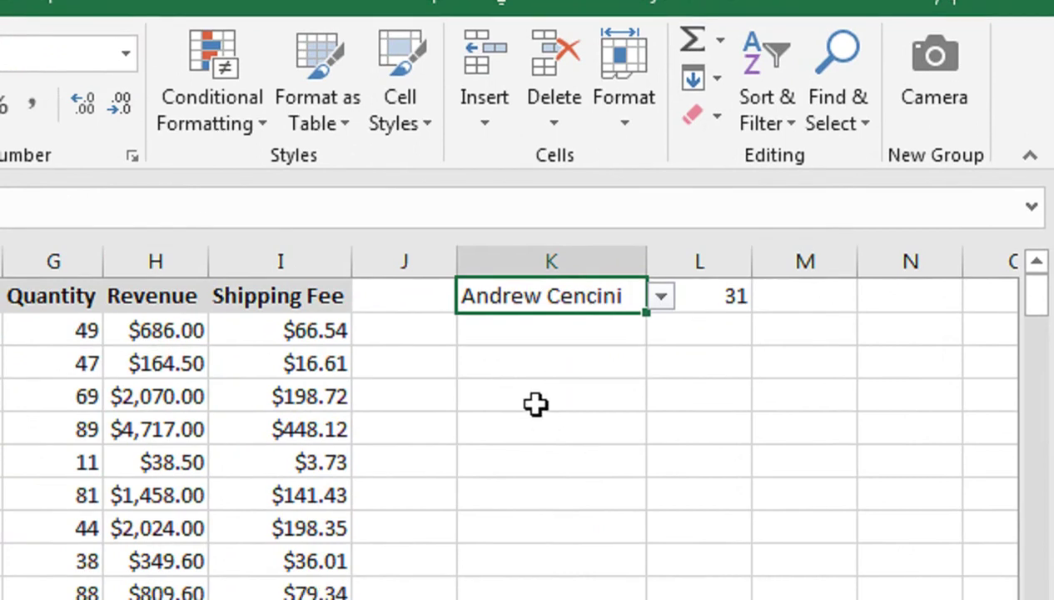
Enter the header "S no" in cell K6
click(536, 422)
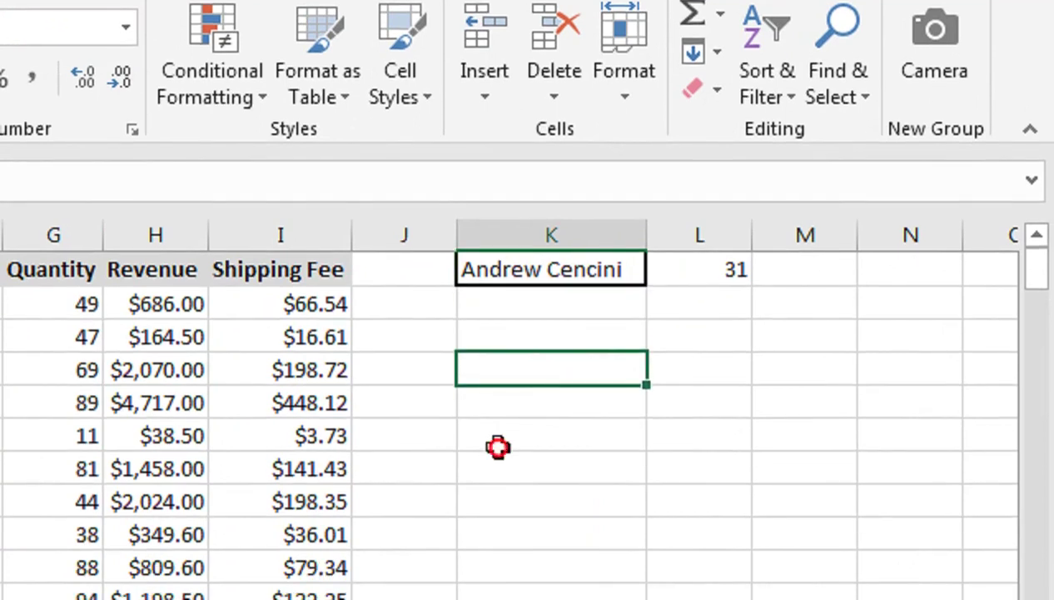
click(498, 448)
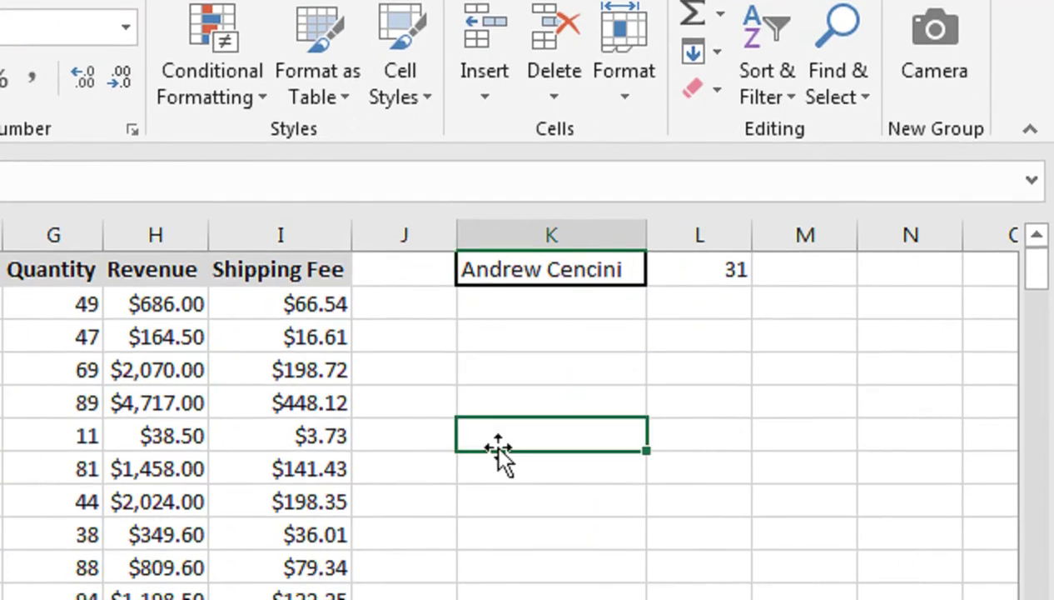
text(s NO)
key(Tab)
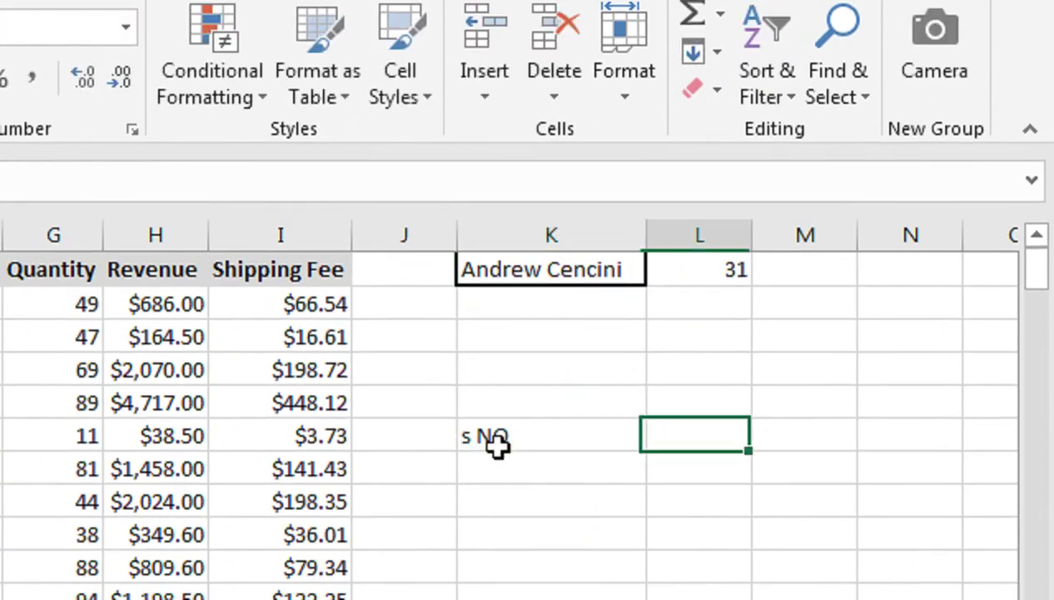
click(498, 447)
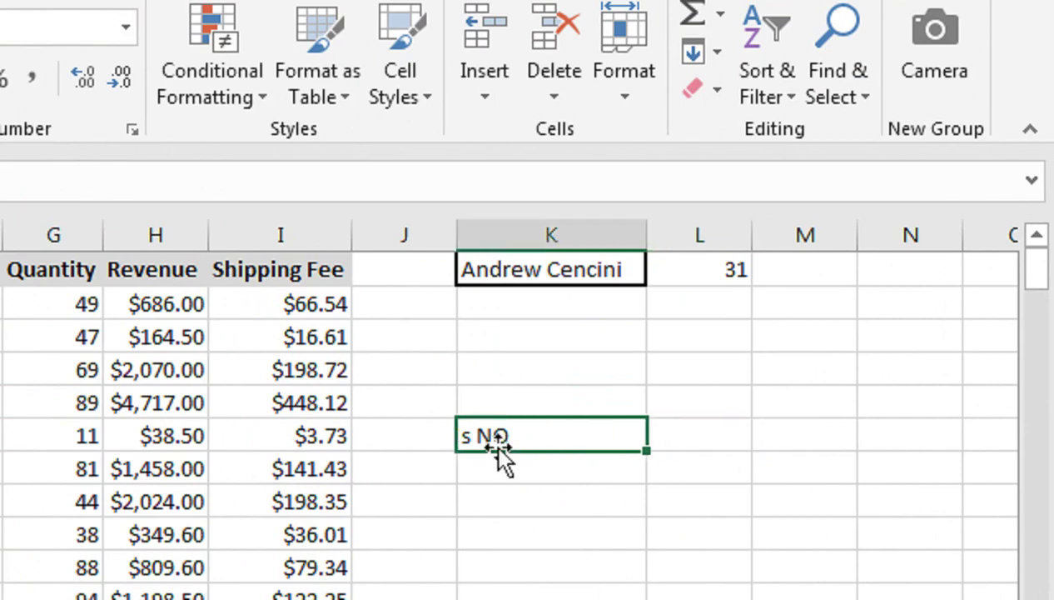
text(S no)
key(Tab)
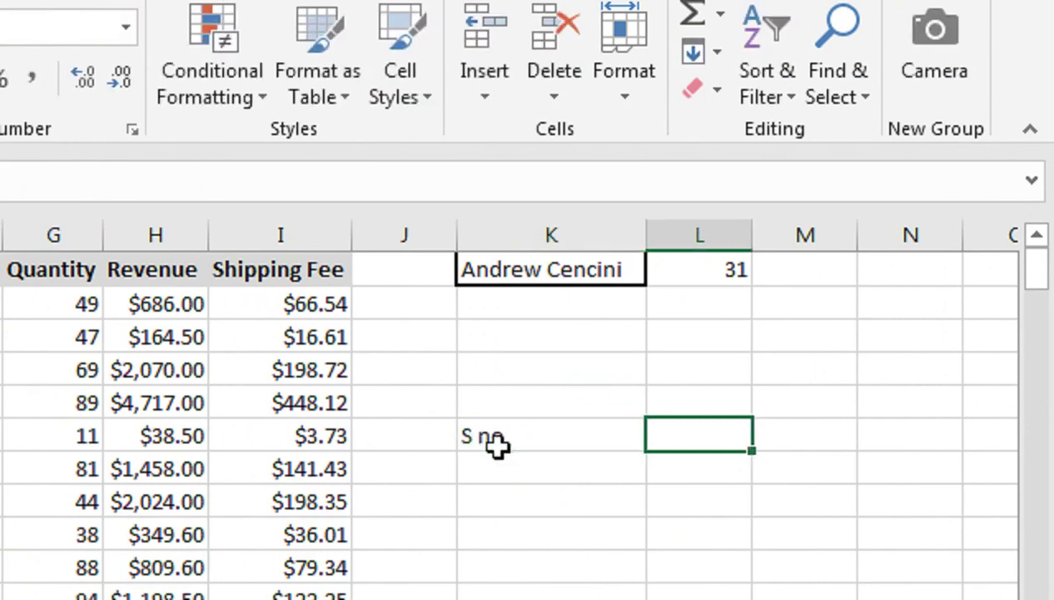
Zoom the sheet out to 91% and autofit the width of the Revenue column, H
click(497, 446)
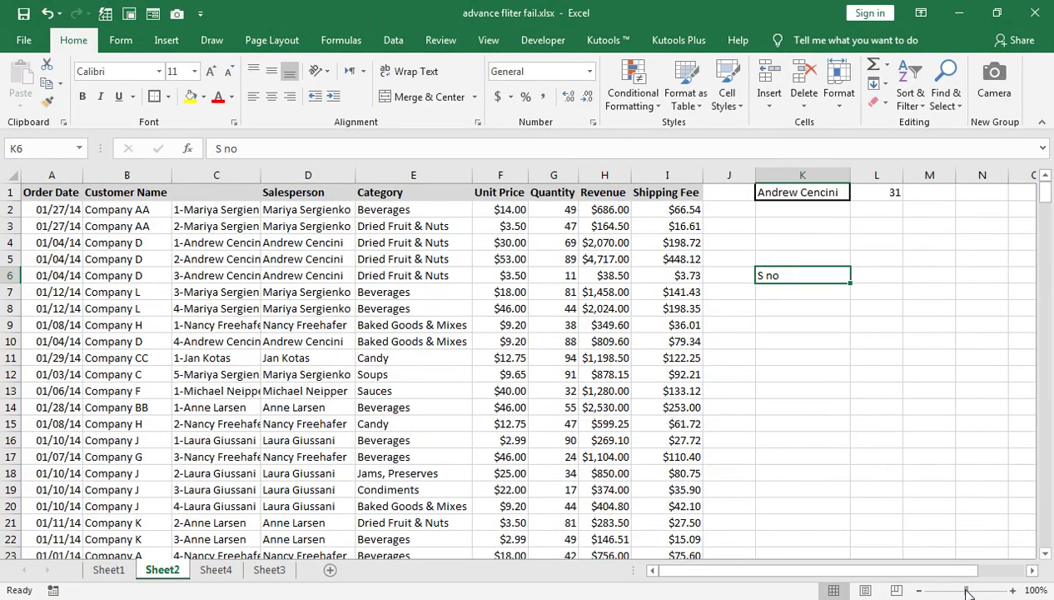
drag(966, 593, 963, 593)
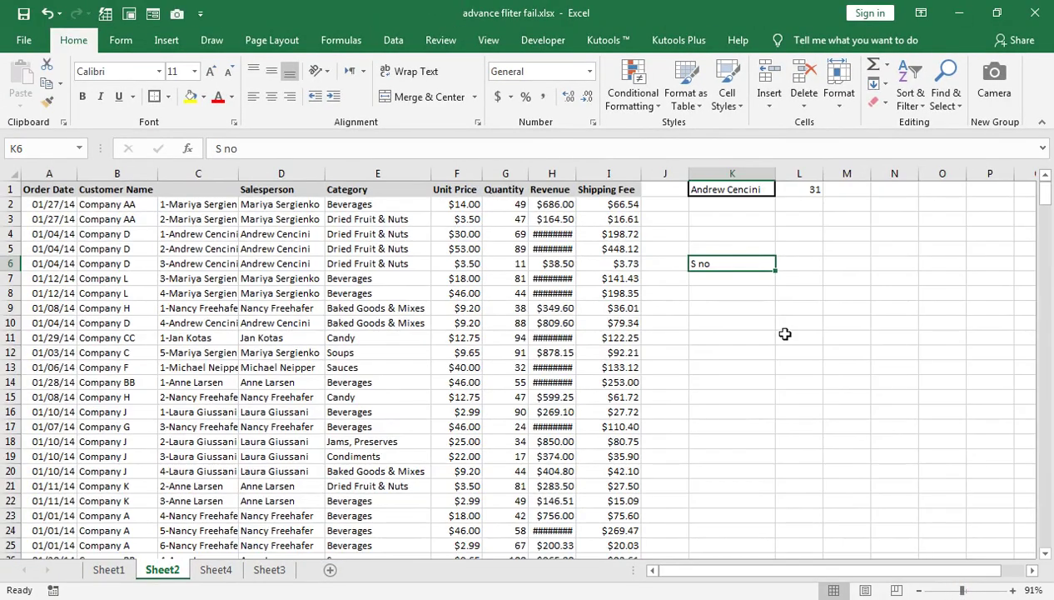
double_click(577, 176)
Copy the Salesperson through Shipping Fee headers from D1:I1 to row 6 starting at L6, and autofit columns L to Q
drag(244, 192, 617, 193)
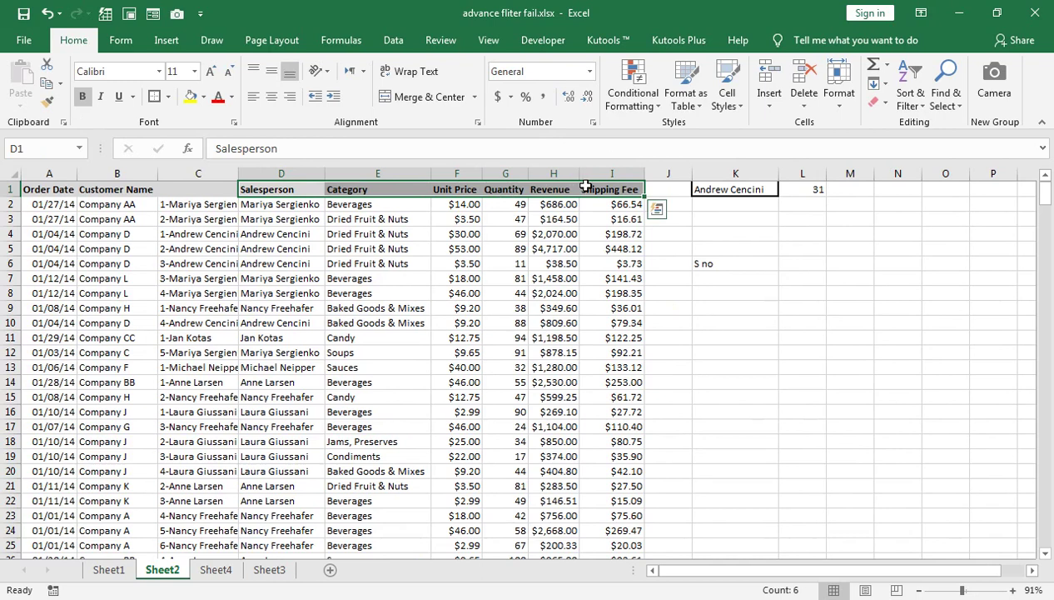
key(ctrl+c)
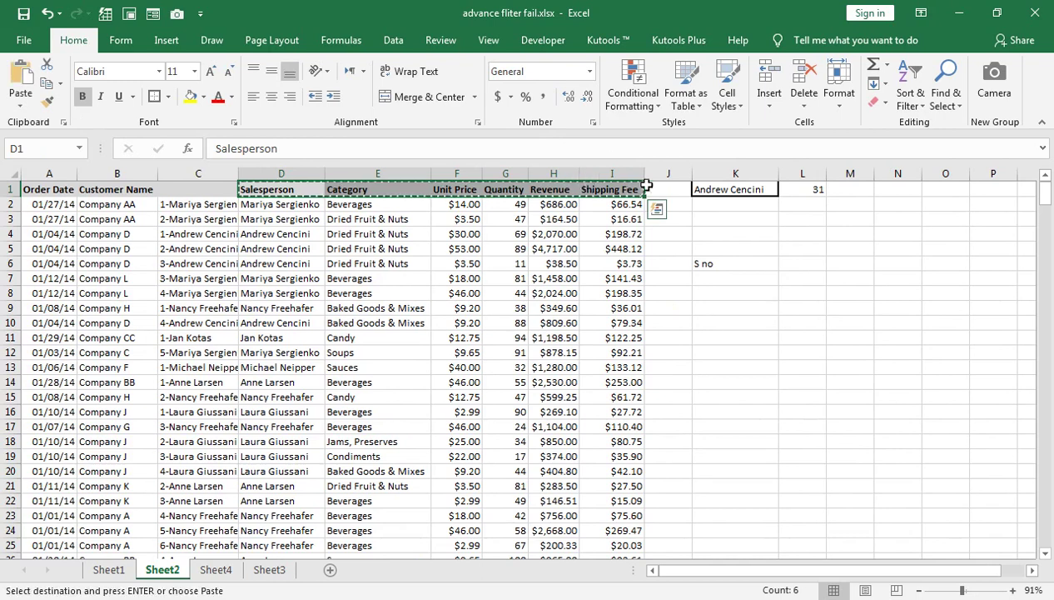
click(797, 259)
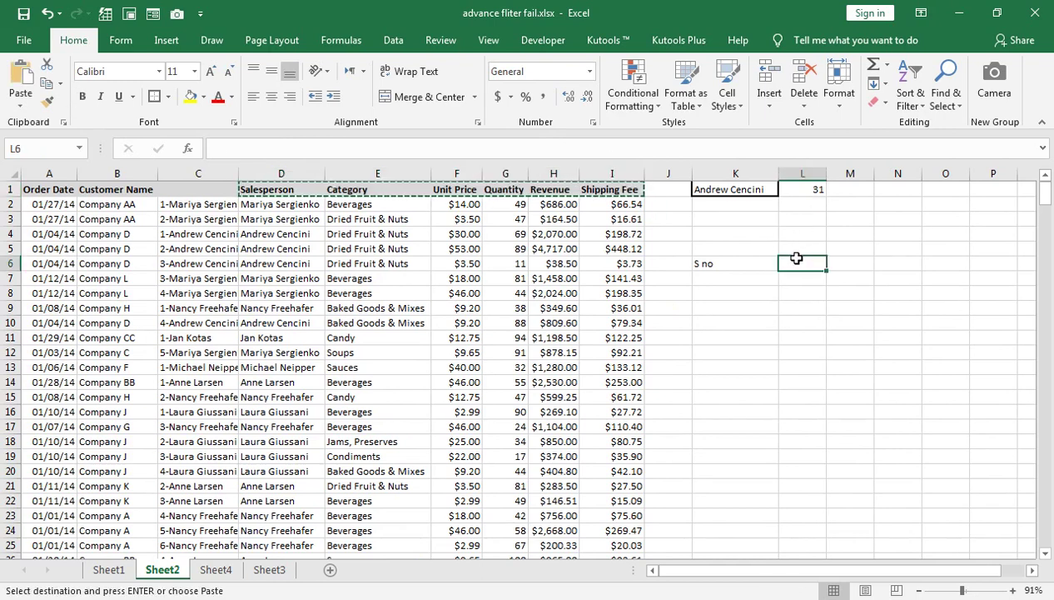
key(ctrl+v)
drag(802, 173, 916, 183)
double_click(786, 173)
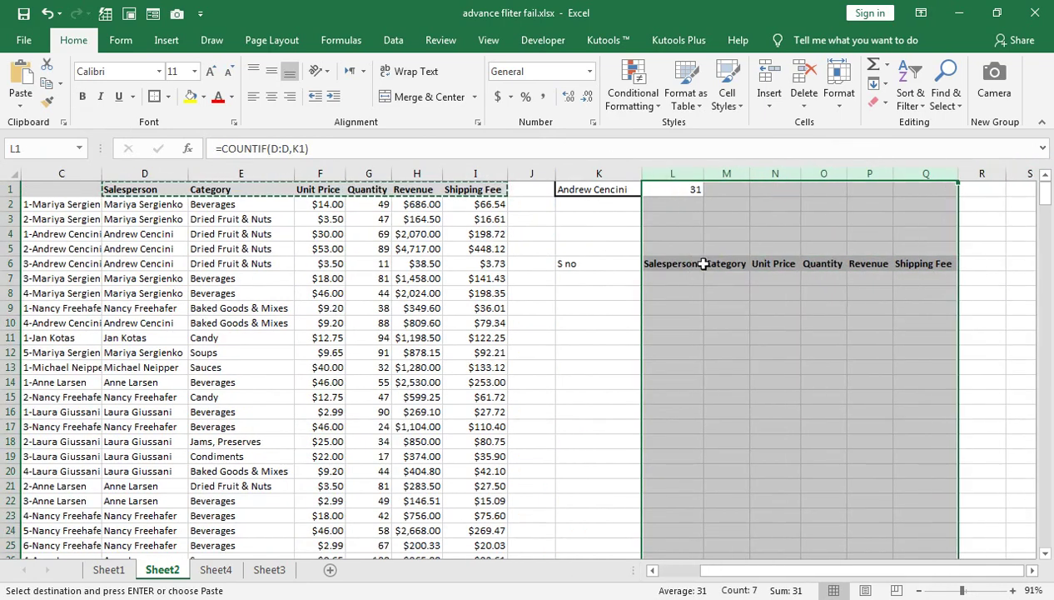
Copy the formatting of the Salesperson header in L6 to the "S no" header in K6 with Format Painter
click(613, 270)
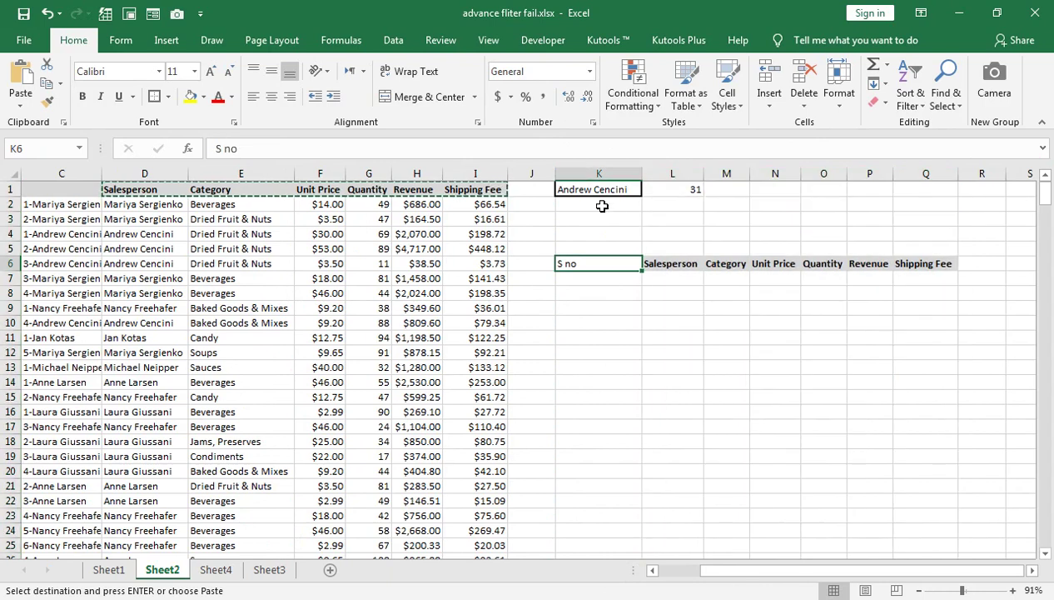
click(666, 264)
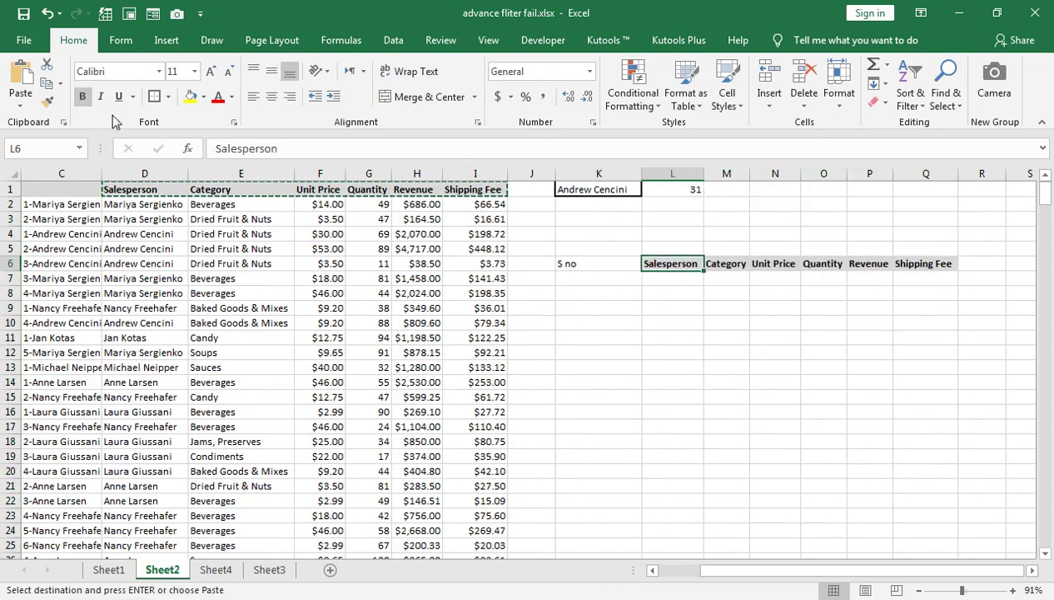
click(47, 101)
click(577, 264)
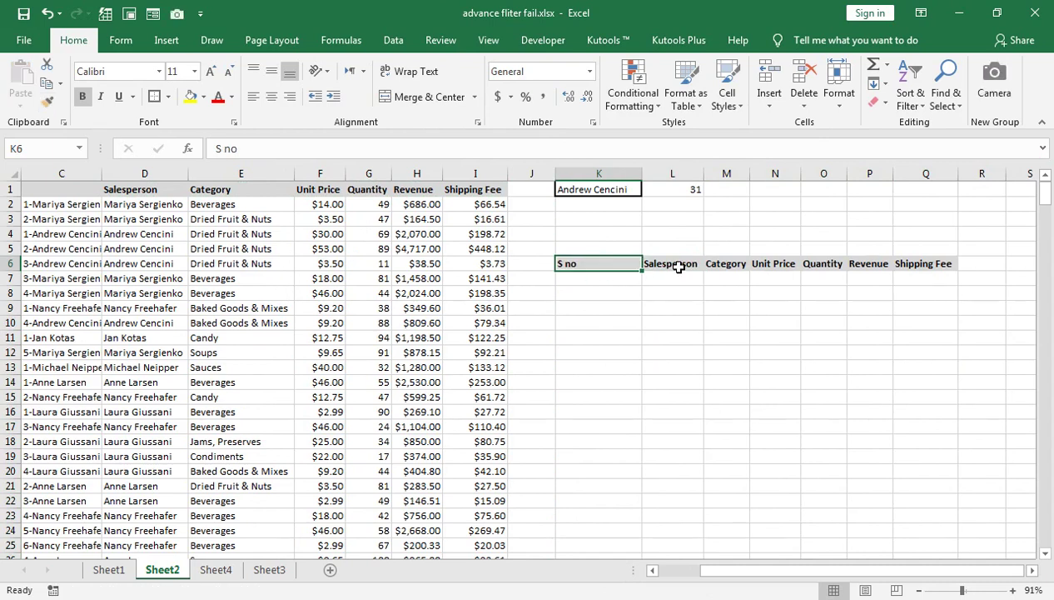
Enter 1 in K7 as the first serial number under the "S no" header
click(598, 281)
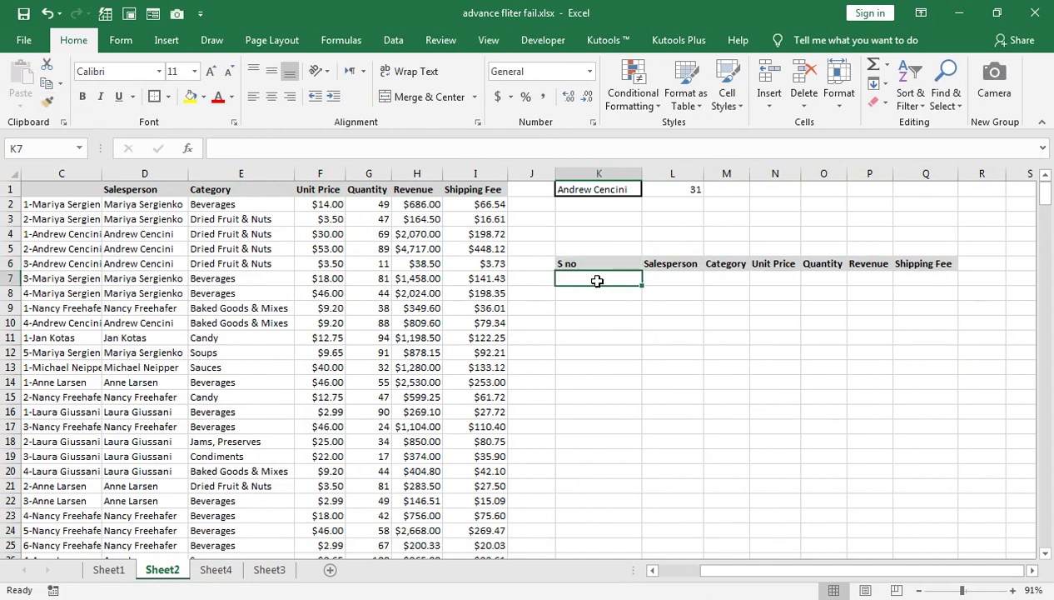
text(=)
text(1)
key(Return)
Try the Number format on column K from K7 downward, and undo the format change
click(597, 281)
key(ctrl+shift+Down)
click(590, 71)
click(588, 135)
key(ctrl+Up)
key(ctrl+Up)
key(Down)
key(Down)
key(Down)
key(Down)
key(Down)
key(Down)
key(Down)
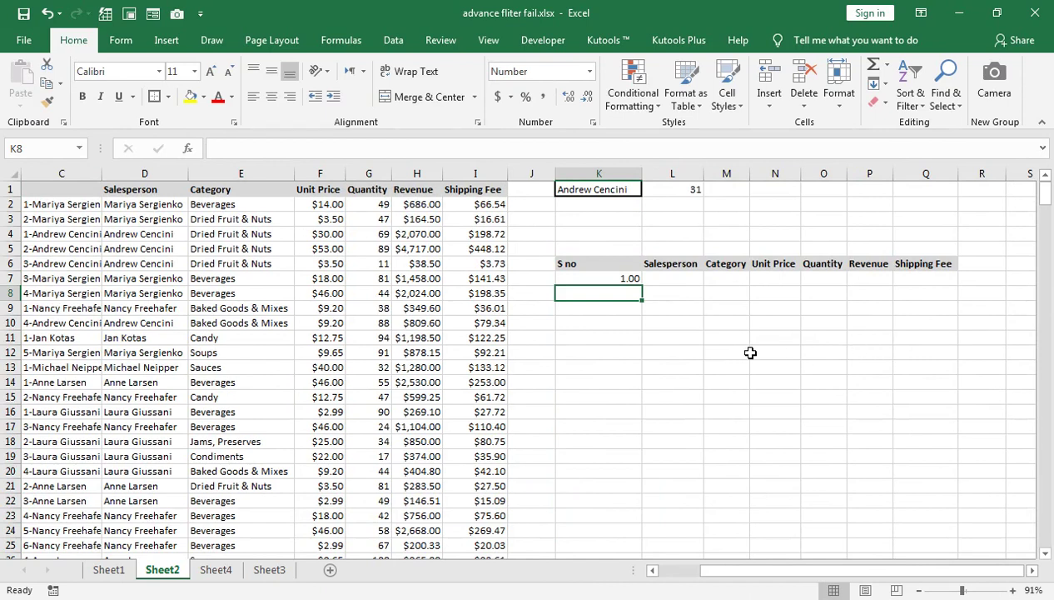
key(ctrl+z)
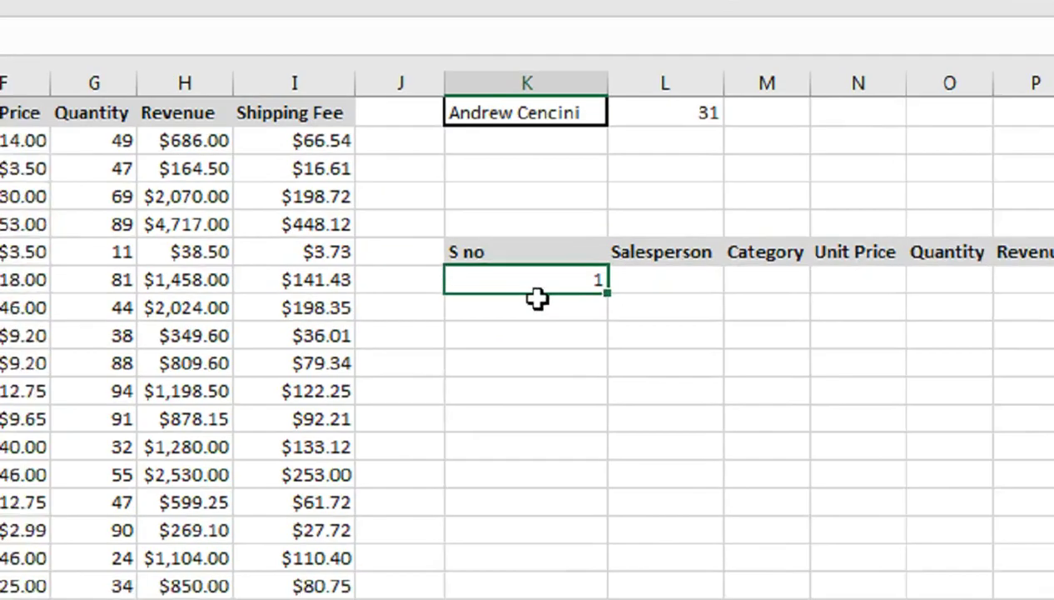
Enter the formula =IF(K7+1>$L$1,"",K7+1) in K8 to generate the next serial number up to the record count
click(608, 295)
text(=IF()
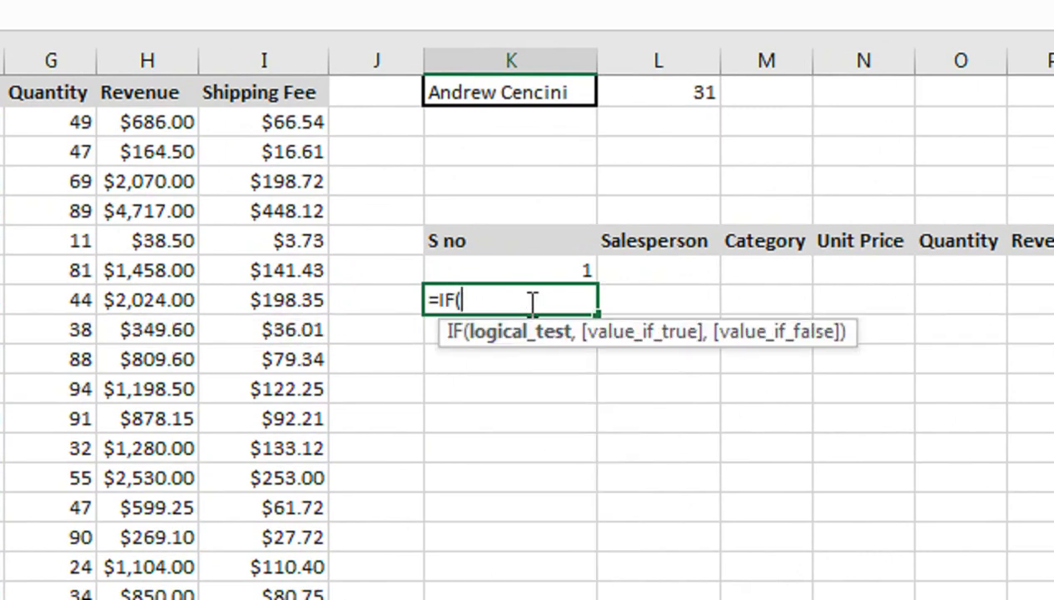
click(546, 271)
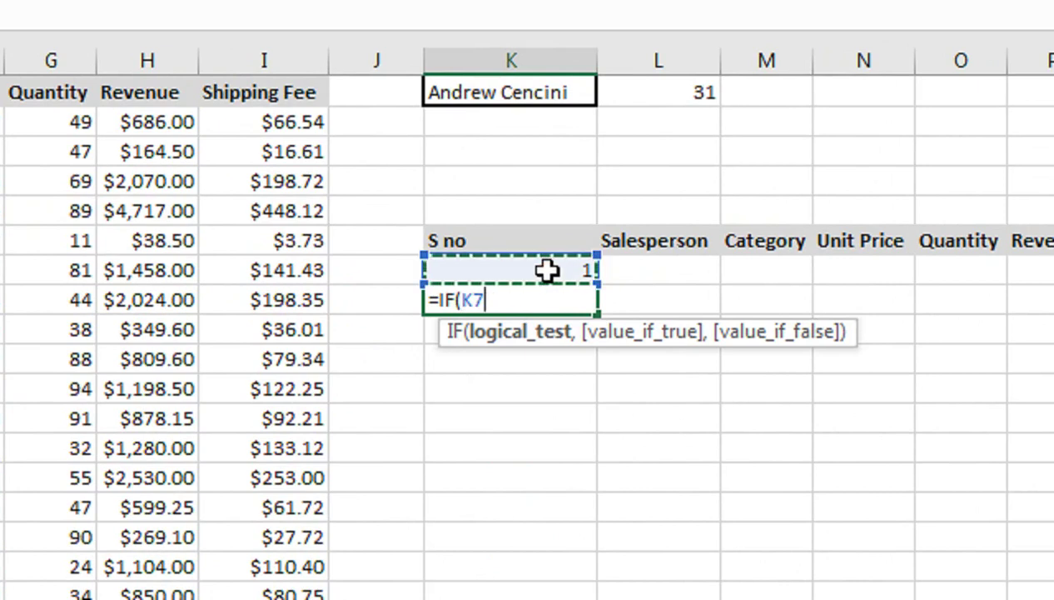
text(+1>)
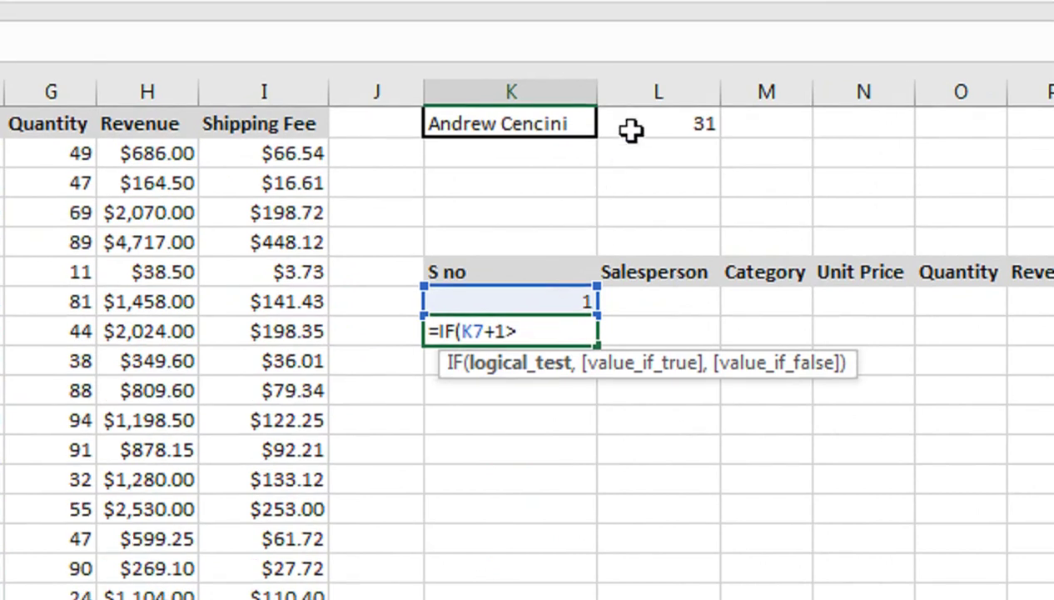
click(637, 91)
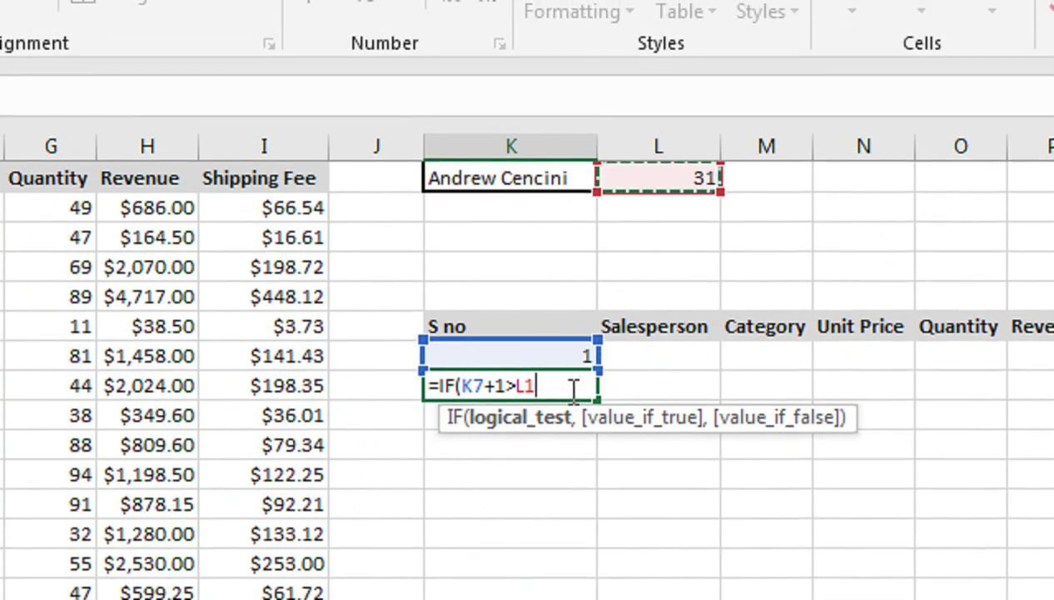
key(F4)
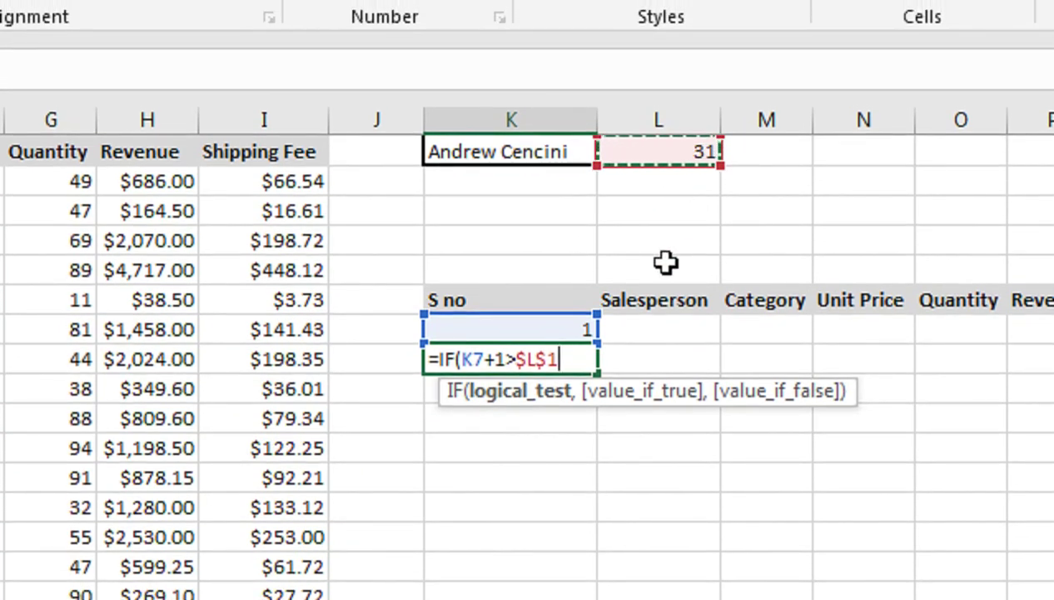
text(,)
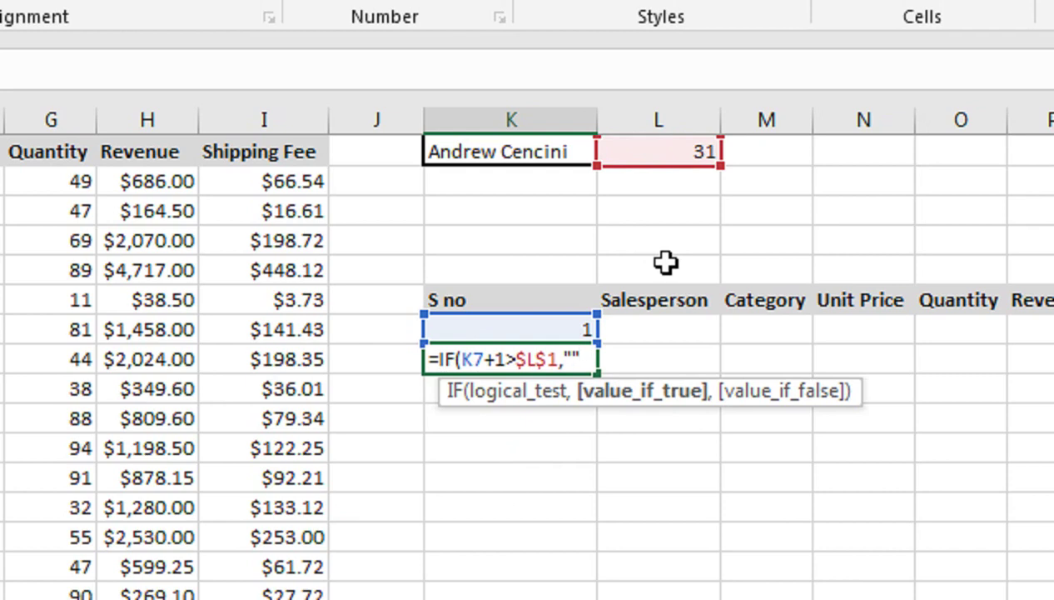
text(,)
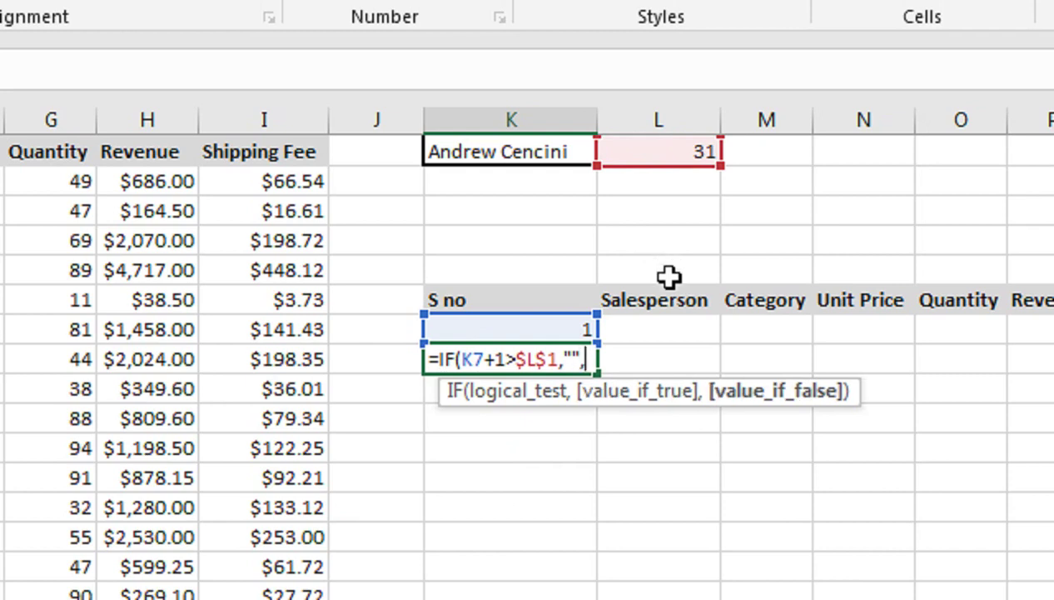
click(469, 330)
text(+21)
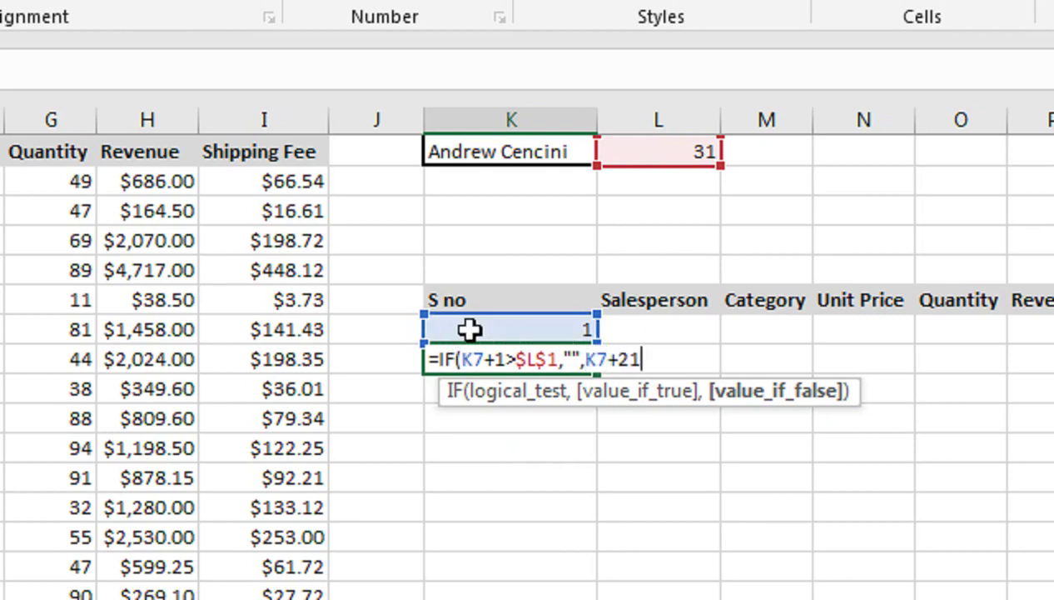
key(BackSpace)
key(BackSpace)
text(1))
key(Return)
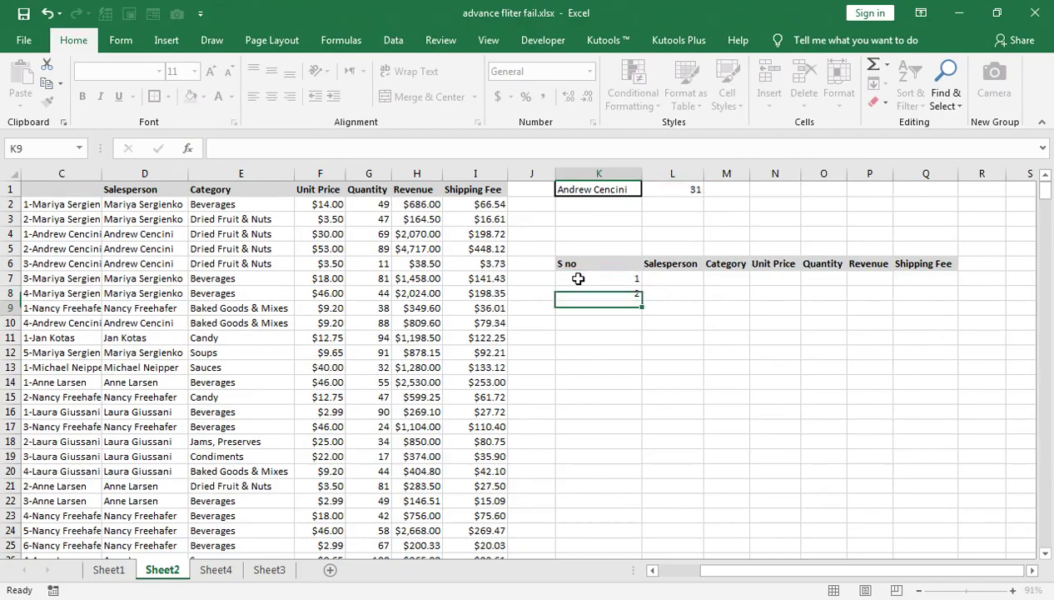
Fill the serial number formula from K8 down to K73
click(509, 359)
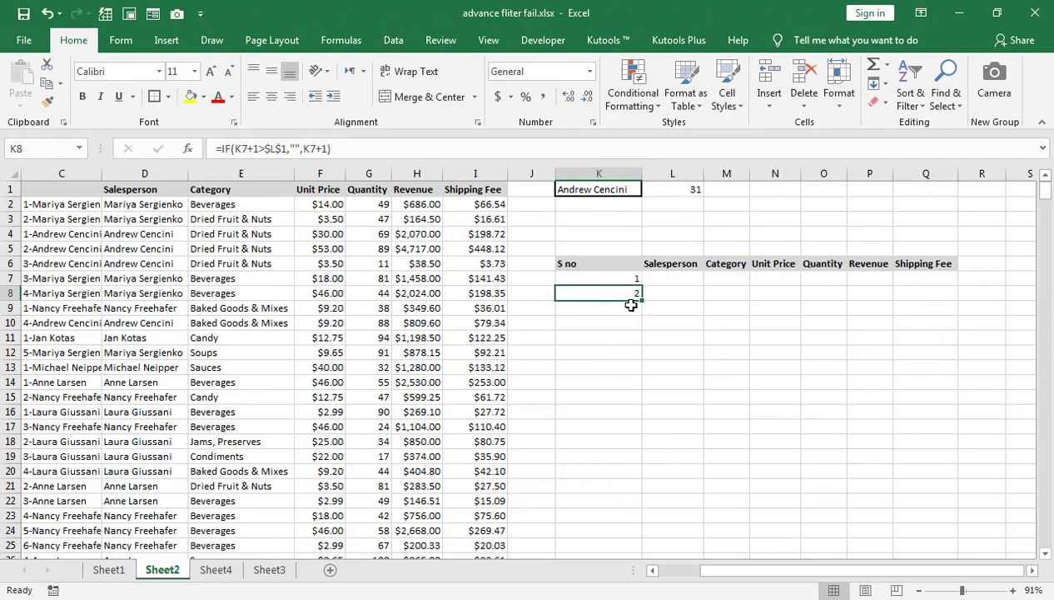
drag(648, 300, 691, 469)
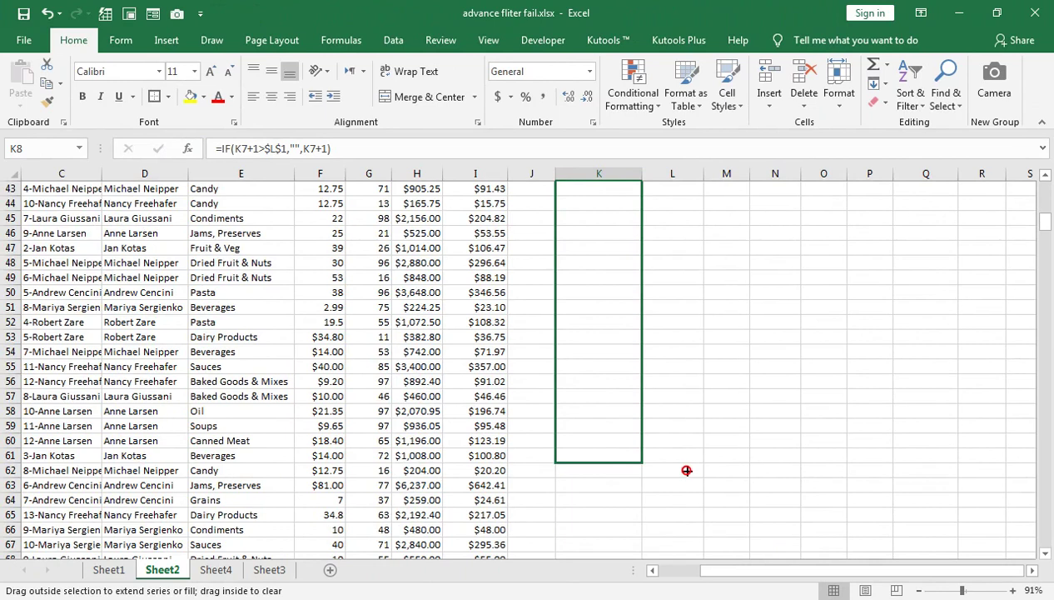
drag(687, 471, 677, 498)
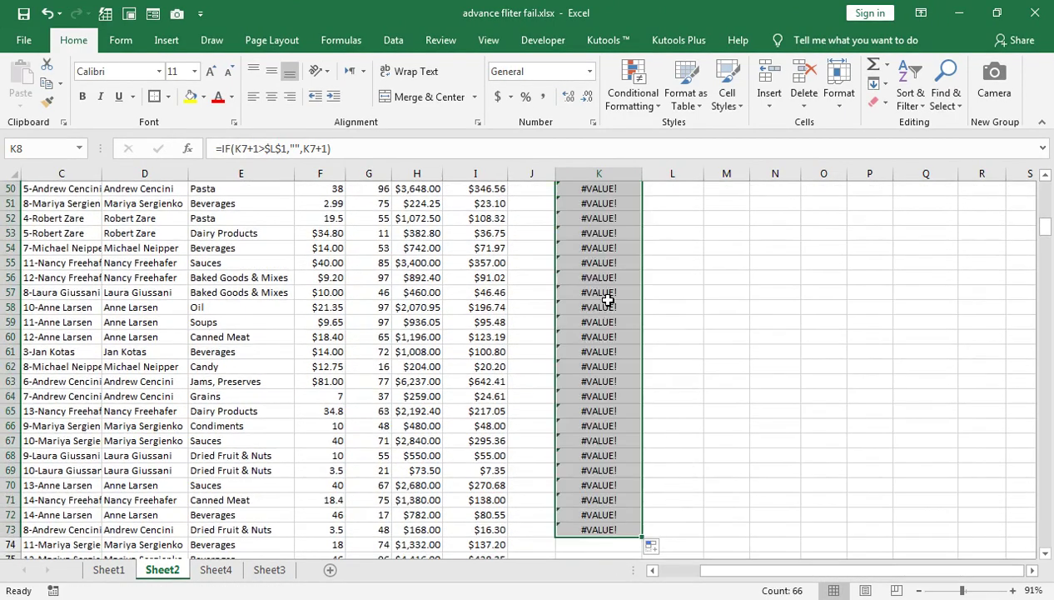
scroll(628, 393, up, 9)
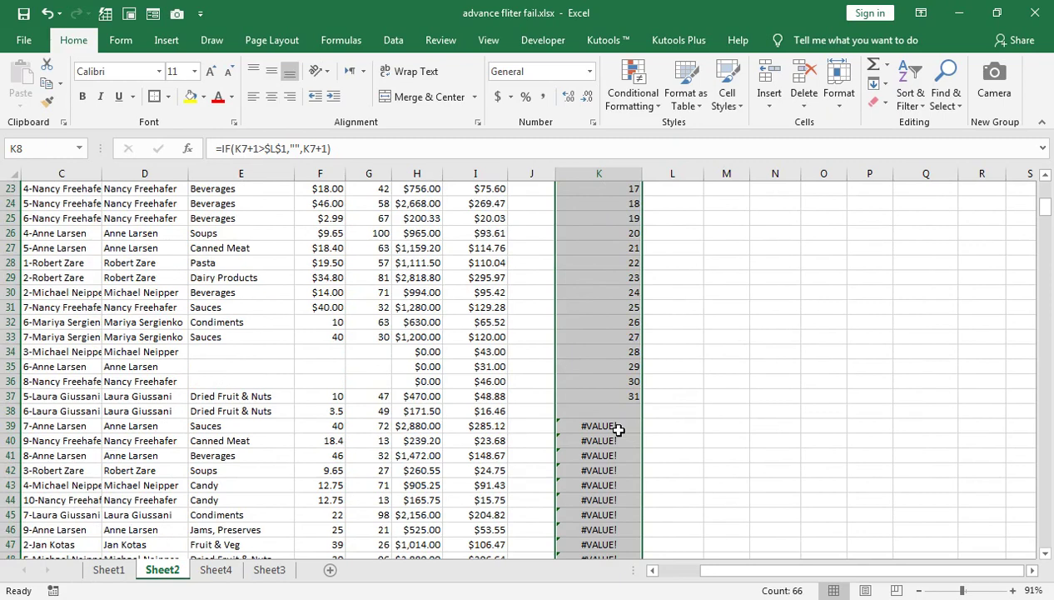
scroll(616, 426, up, 7)
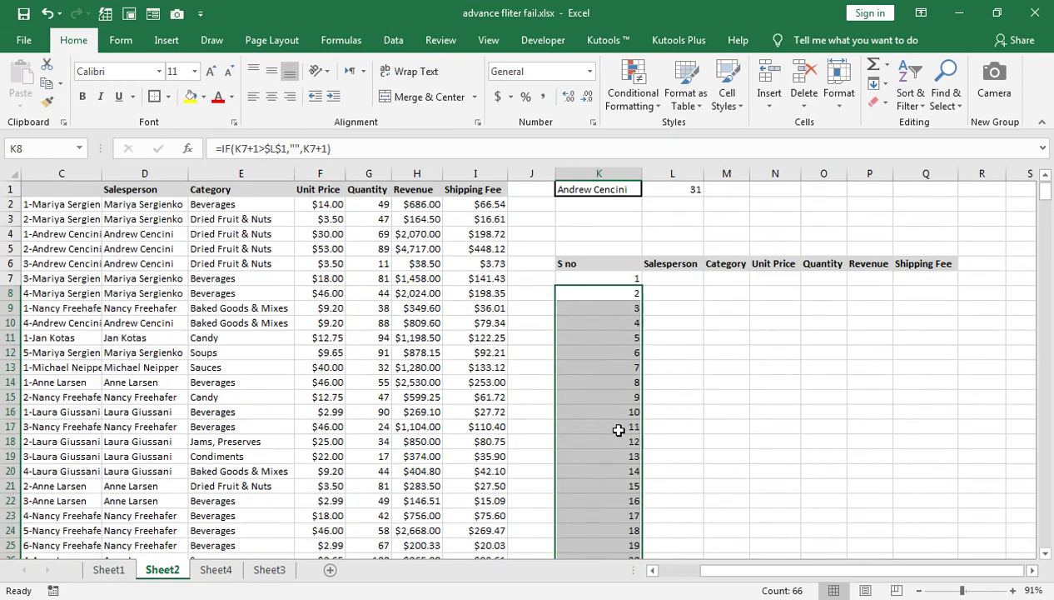
Wrap the formula in K8 with IFERROR so that it reads =IFERROR(IF(K7+1>$L$1,"",K7+1),"")
double_click(603, 293)
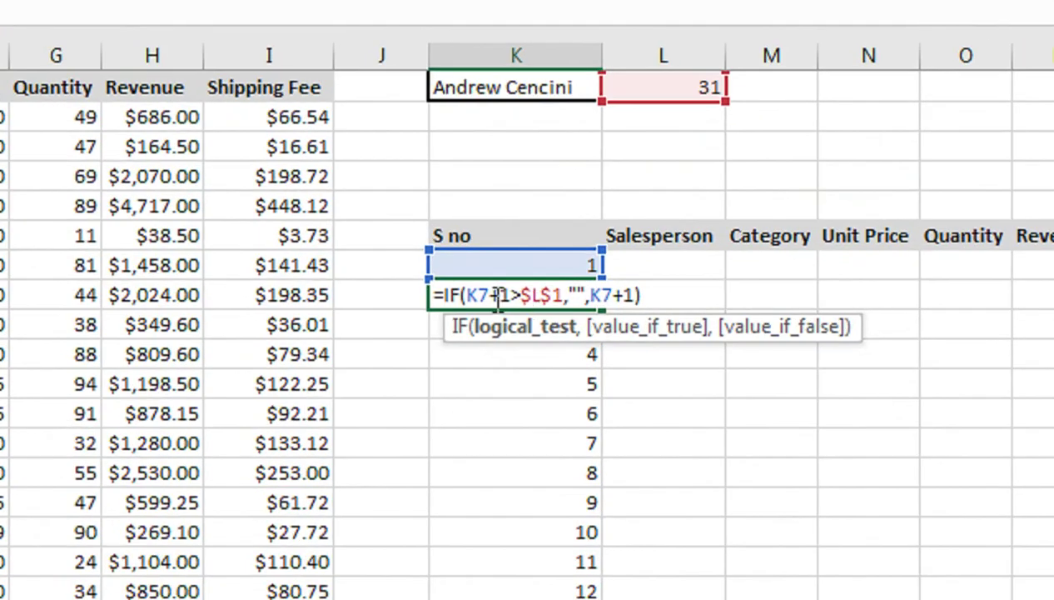
click(443, 292)
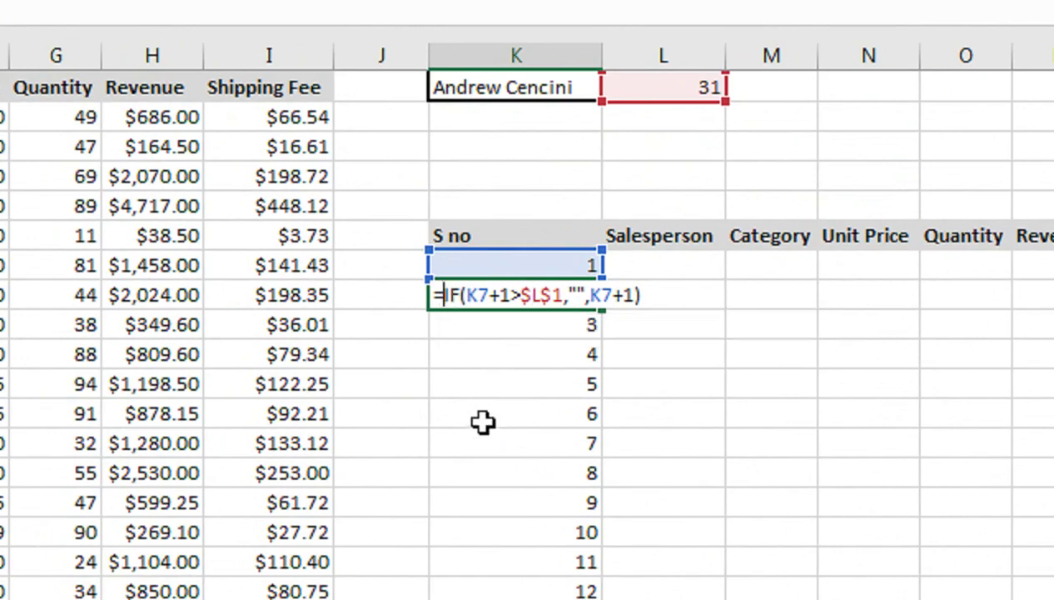
text(IFERROR()
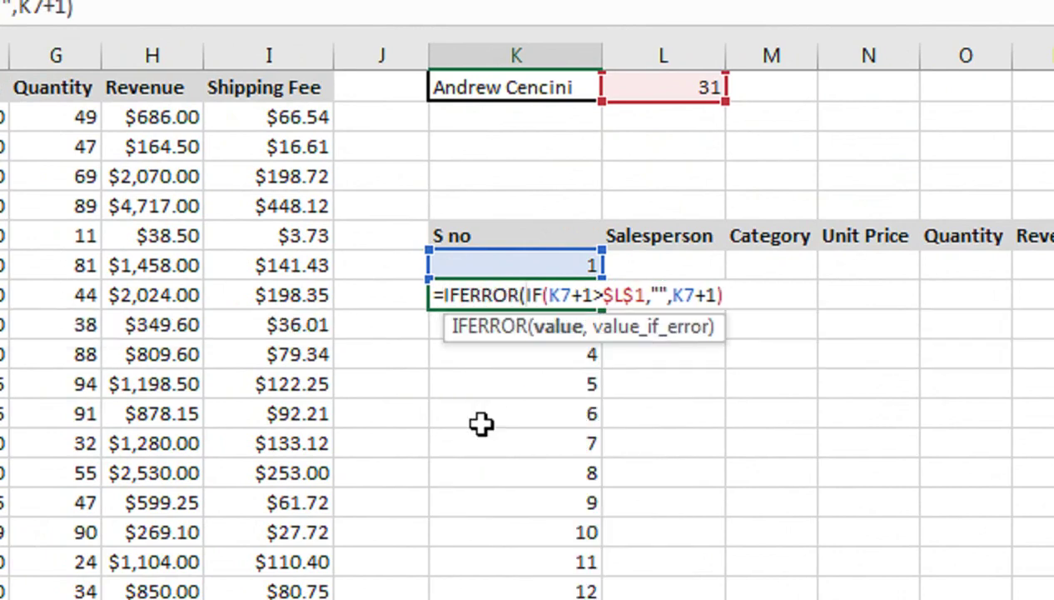
click(743, 293)
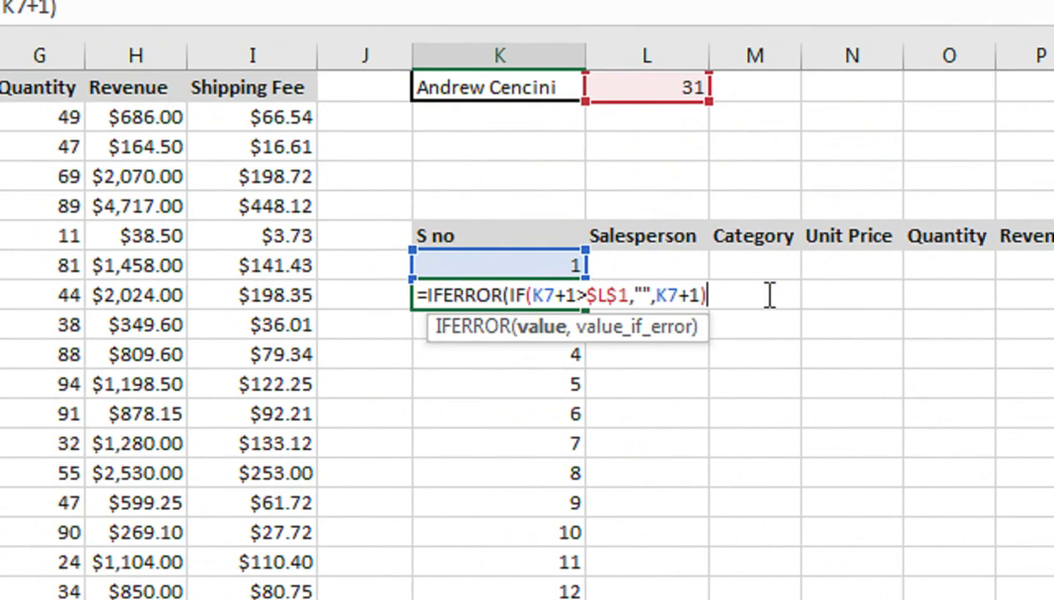
text(,"")
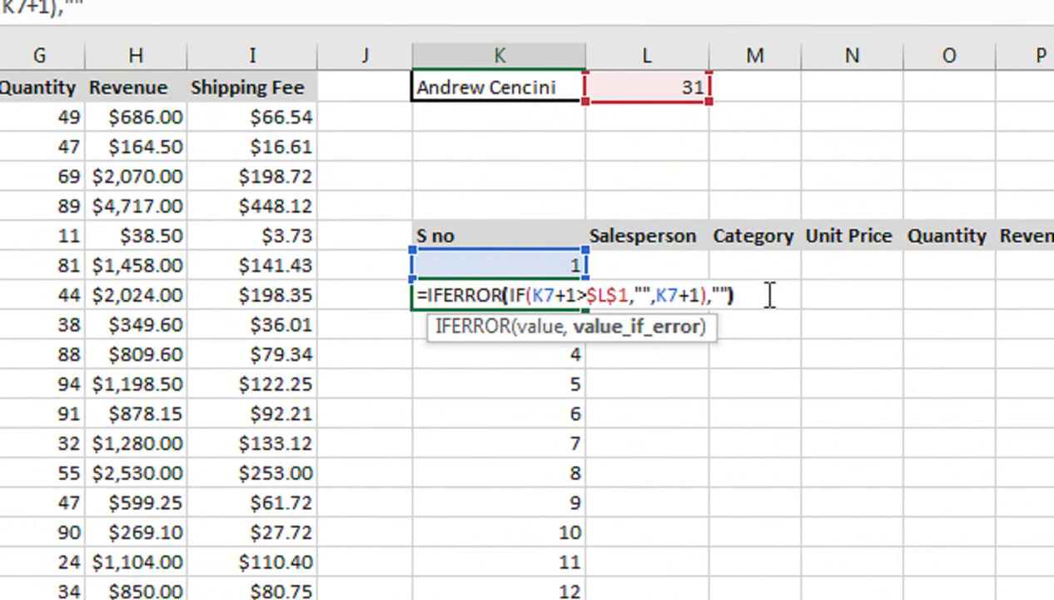
key(Return)
Choose a different salesperson from the dropdown list in K1
click(575, 158)
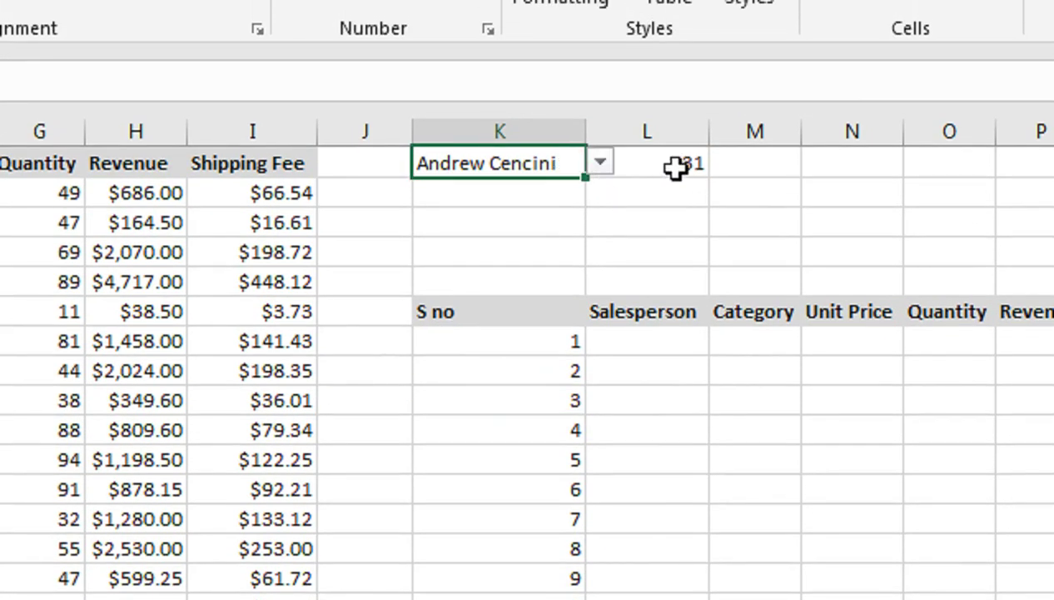
click(599, 164)
click(546, 304)
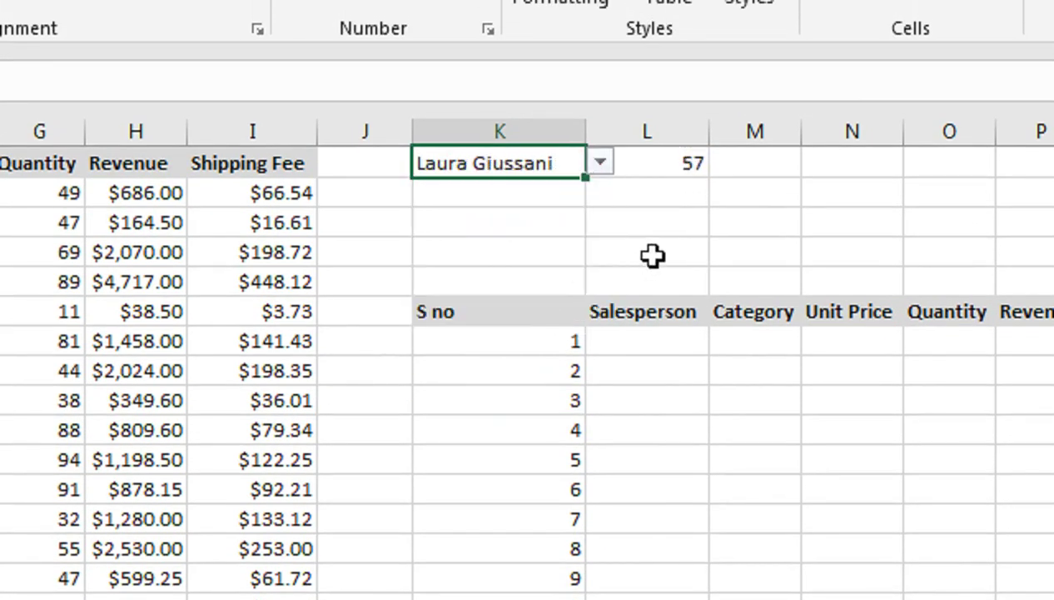
Fill the IFERROR formula from K8 down to K99 and check the formula in the last filled cell
click(553, 334)
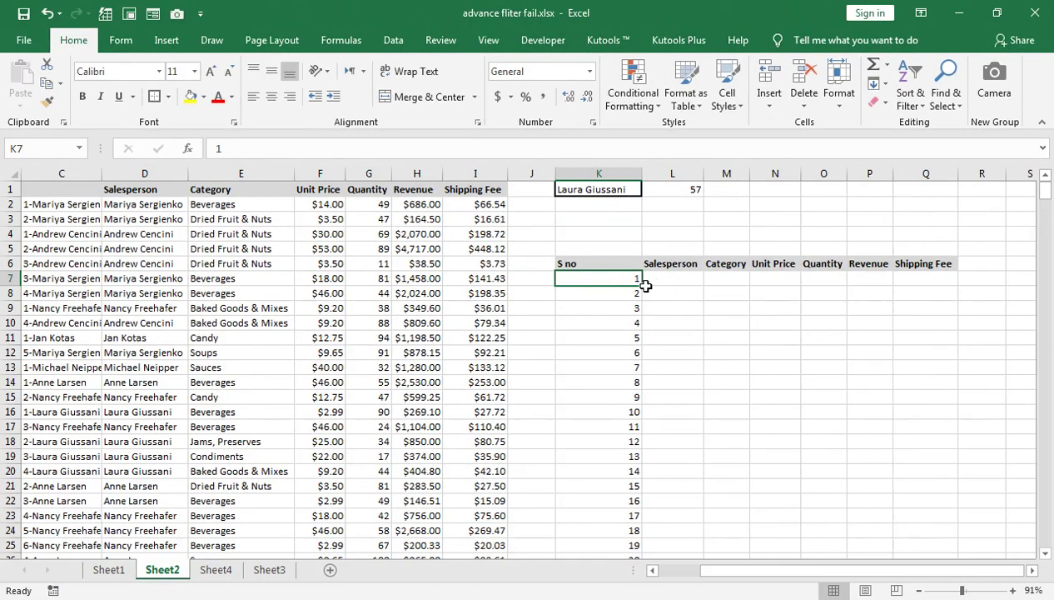
click(631, 298)
drag(643, 301, 663, 469)
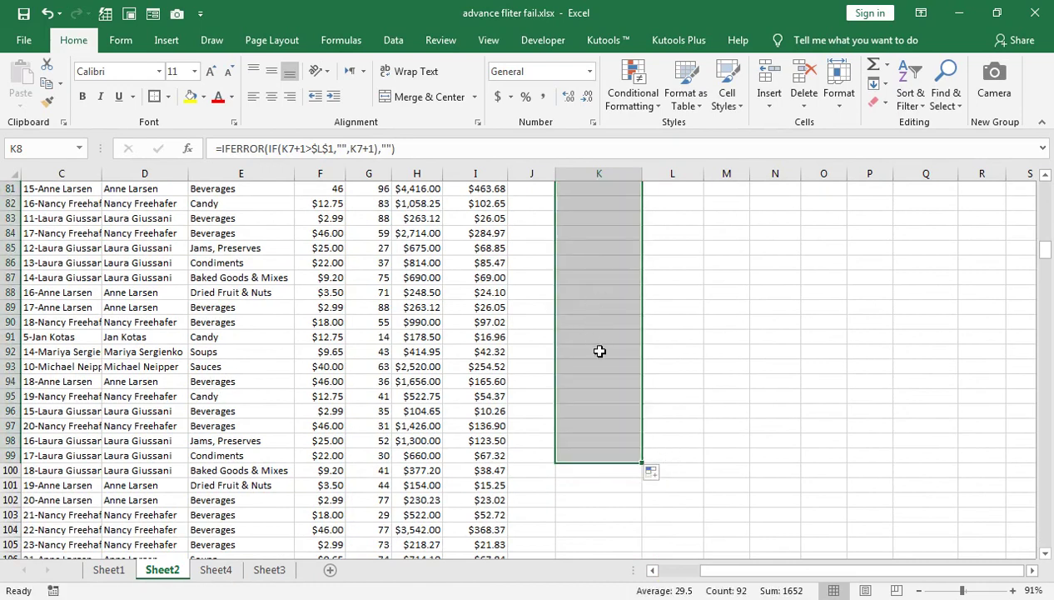
double_click(593, 449)
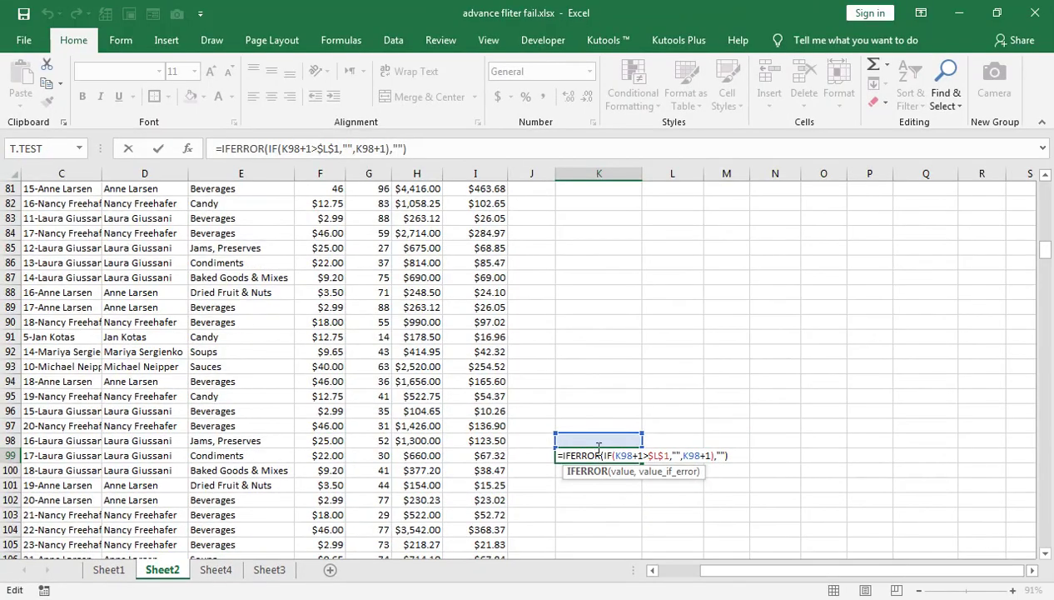
key(Return)
click(599, 452)
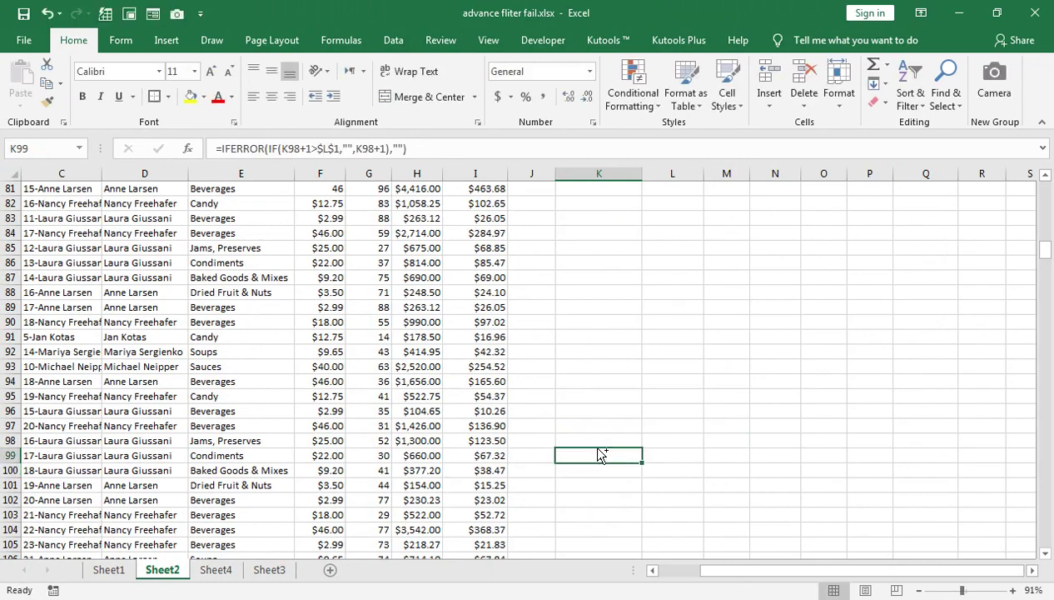
key(ctrl+Up)
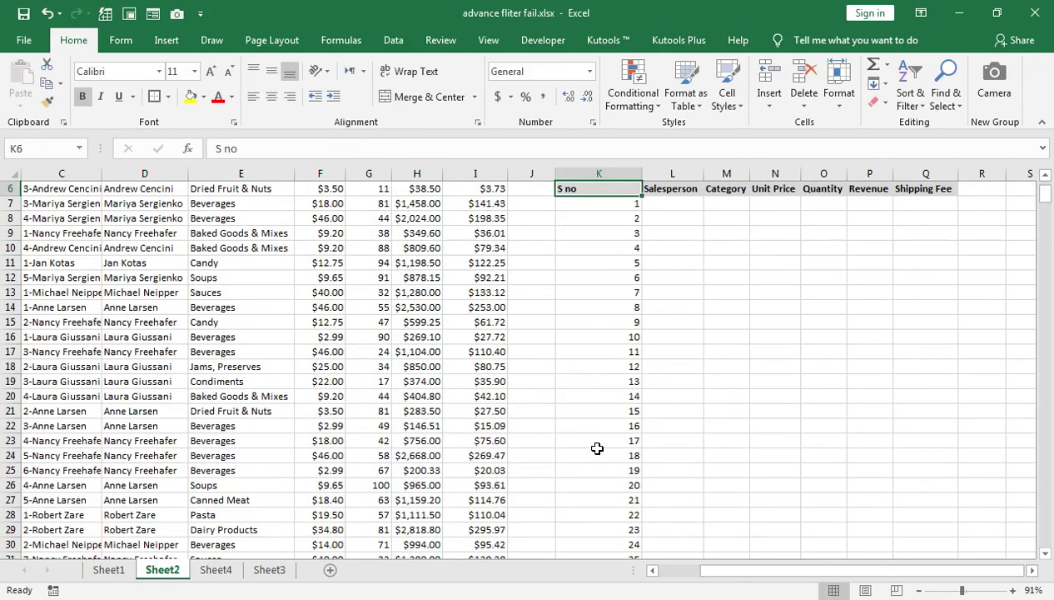
scroll(597, 448, up, 2)
Center the serial numbers in K7:K99 and increase their font size to 12
click(631, 283)
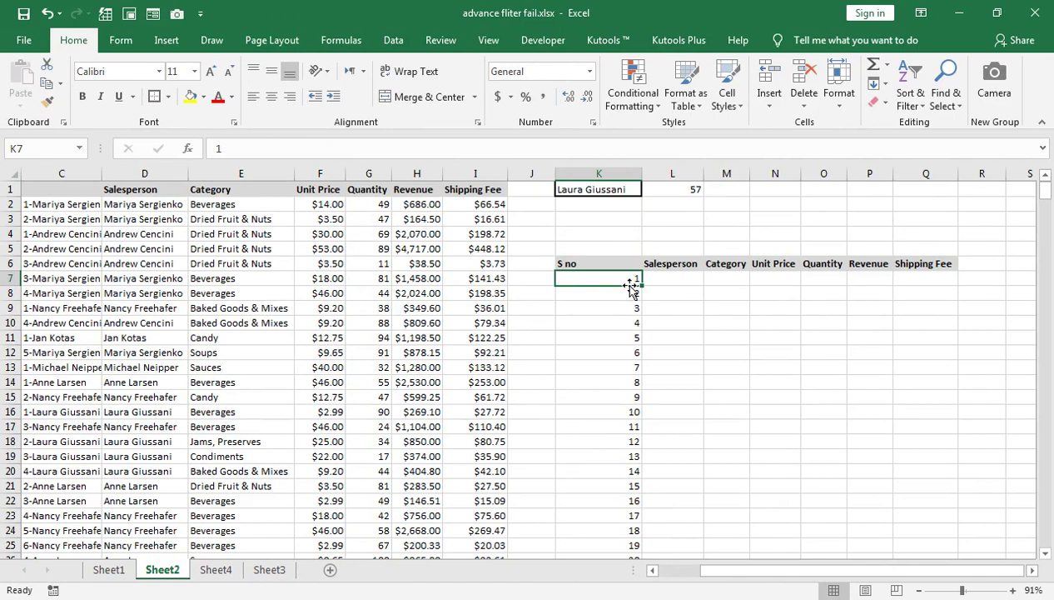
key(ctrl+shift+Down)
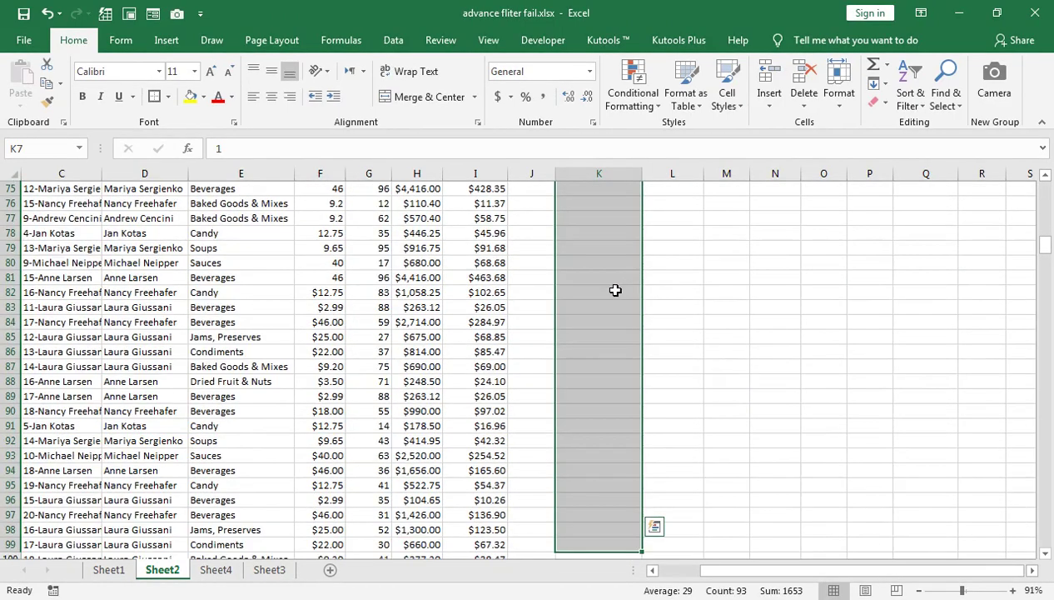
click(272, 98)
click(212, 72)
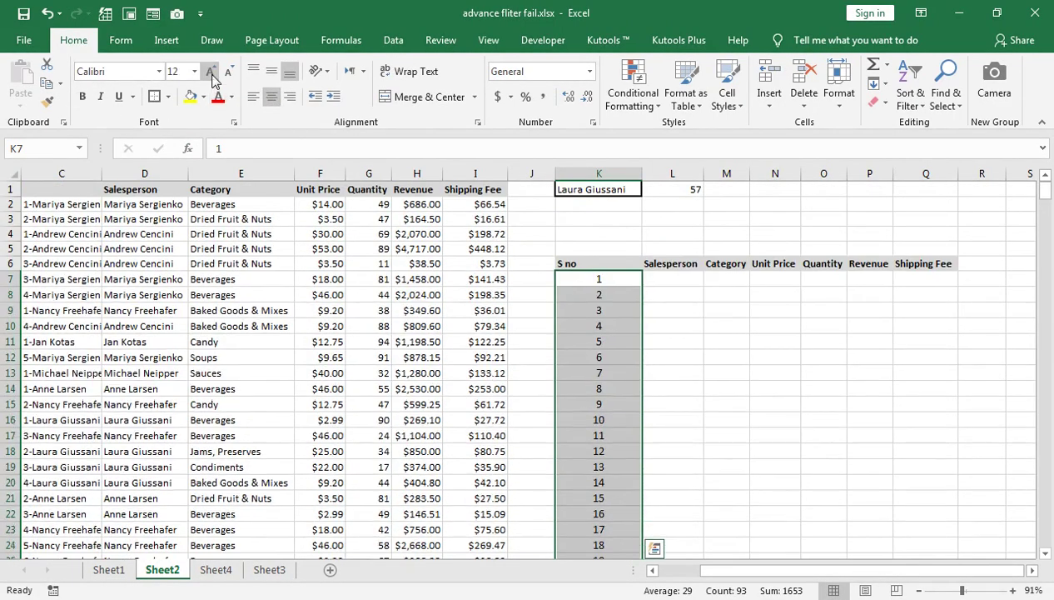
Start a VLOOKUP formula in L7 with lookup value $K7&"-"&$K$1 and table array $C:$I
click(652, 280)
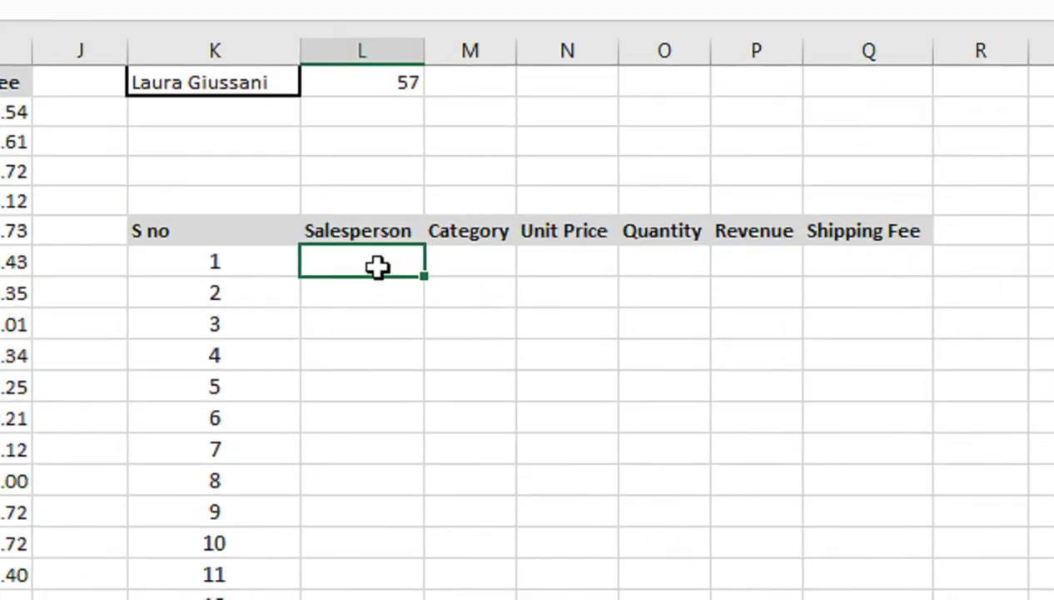
text(VLOOKUP()
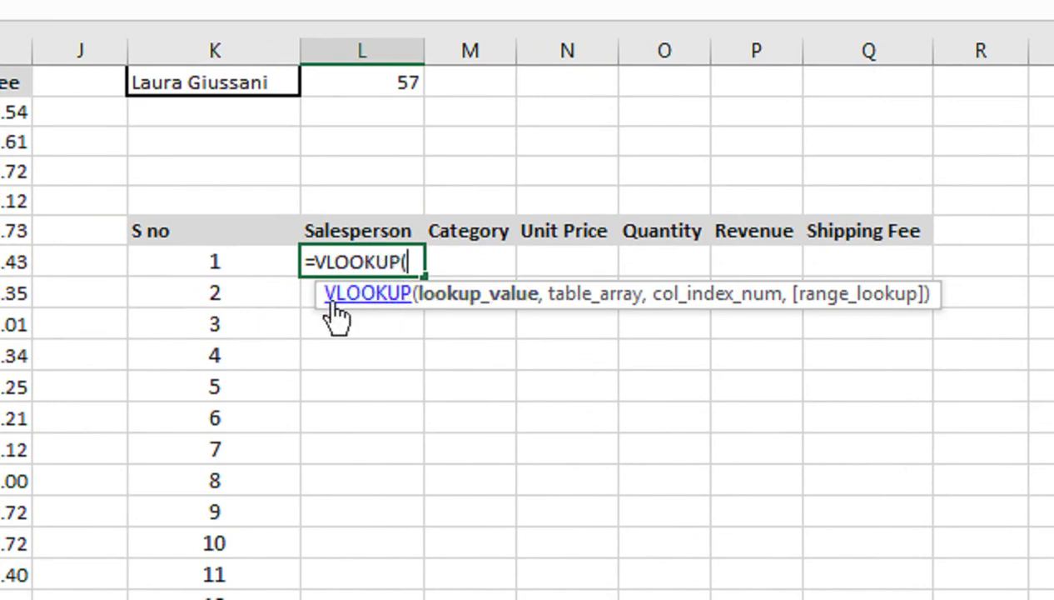
click(239, 263)
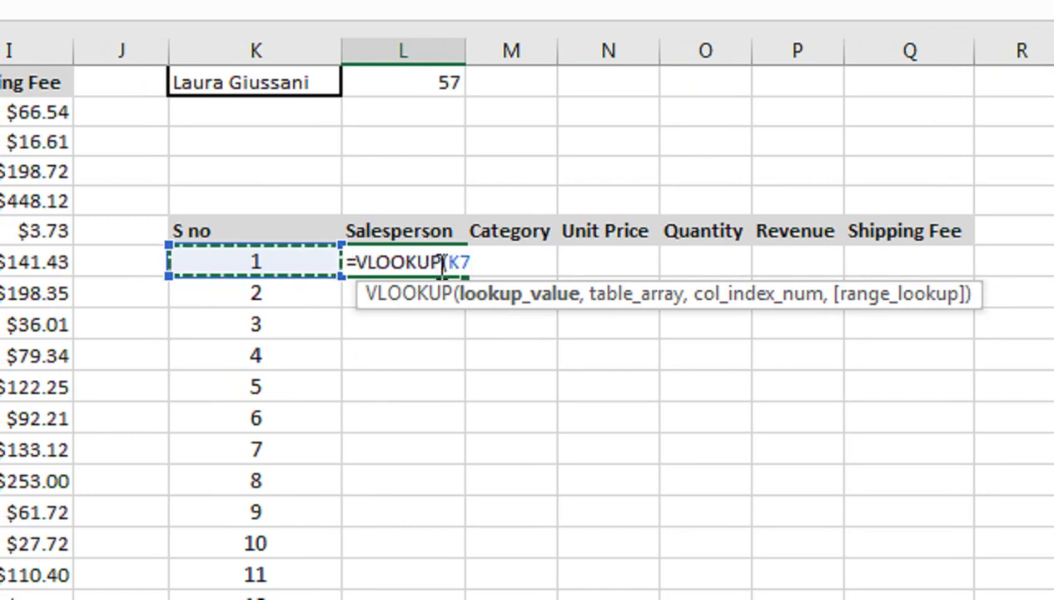
key(F4)
key(F4)
key(F4)
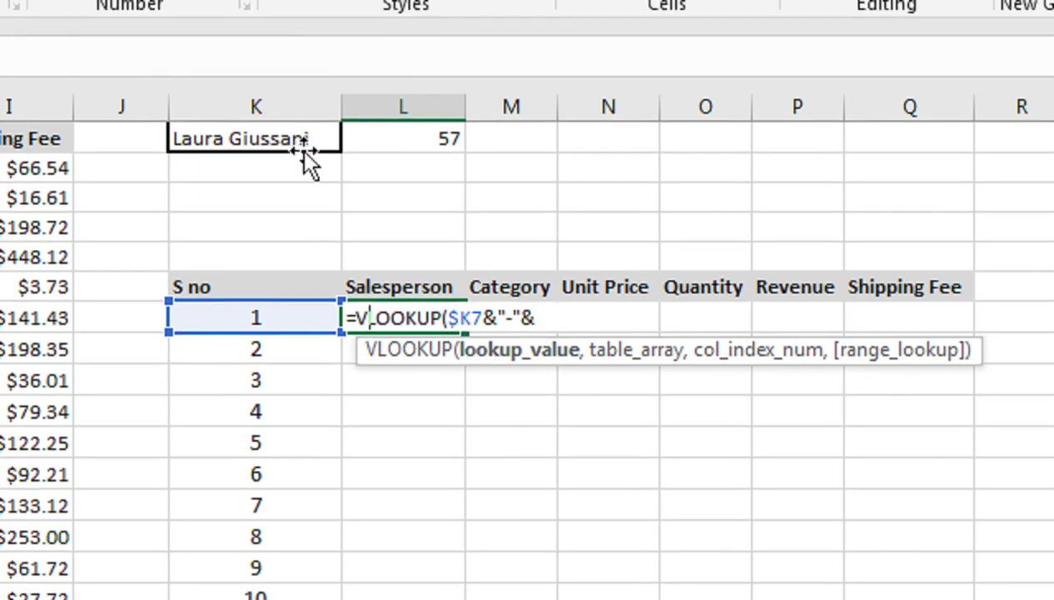
click(300, 90)
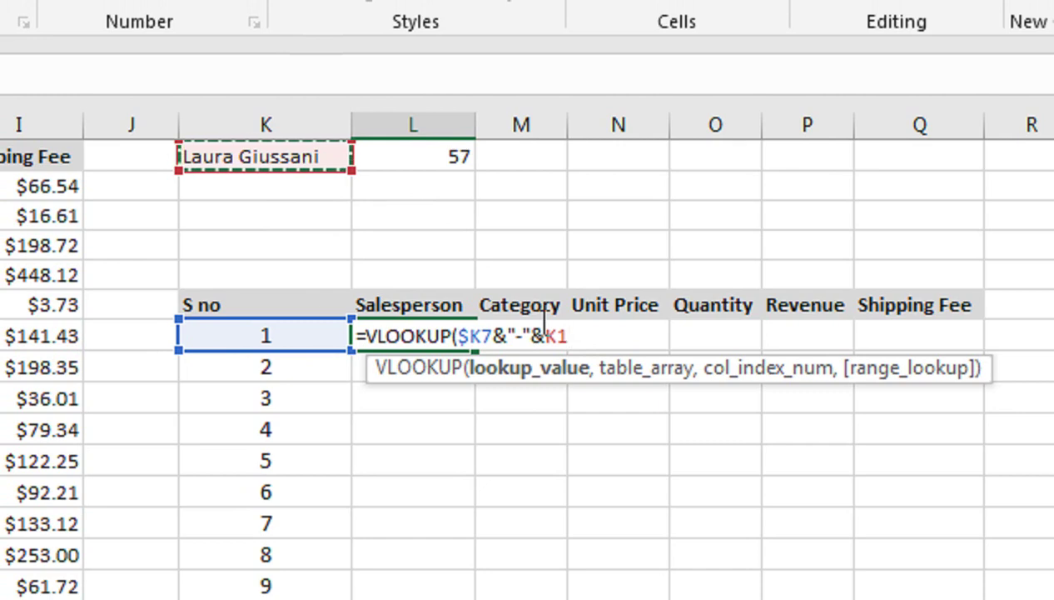
key(F4)
text(,)
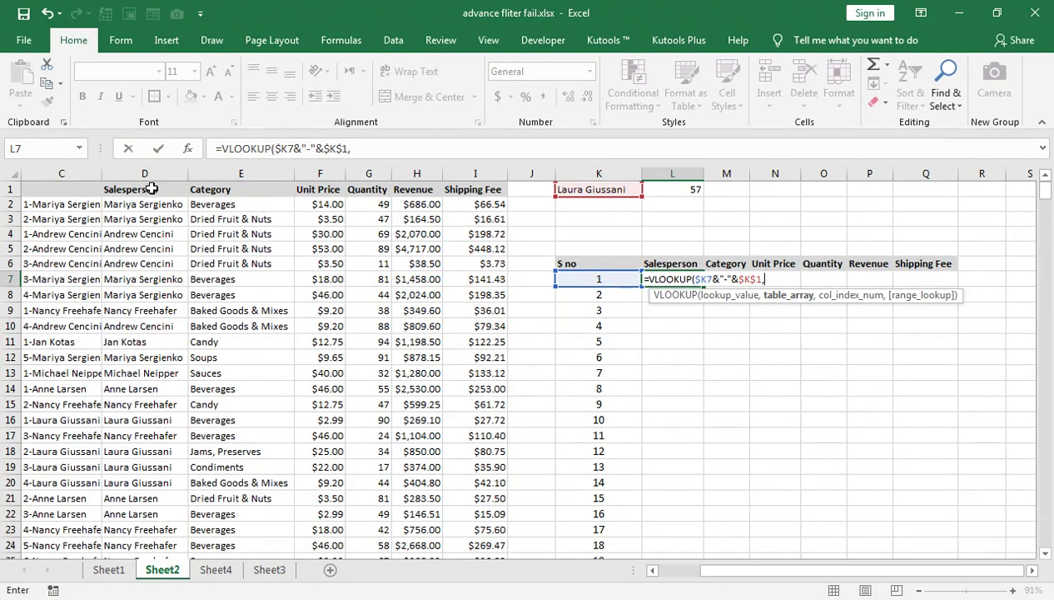
drag(50, 173, 468, 189)
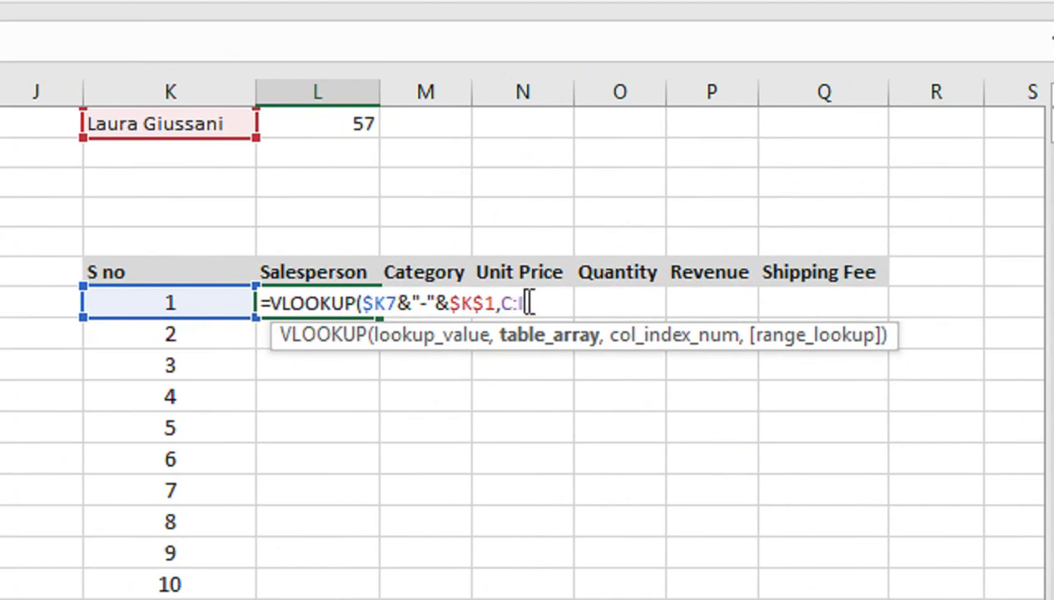
key(F4)
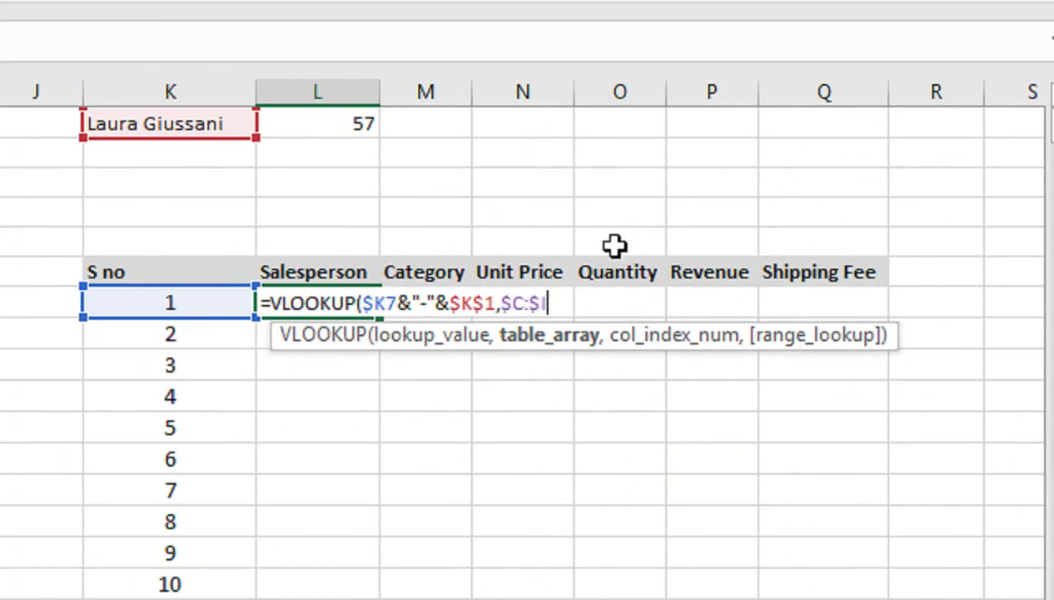
text(,=)
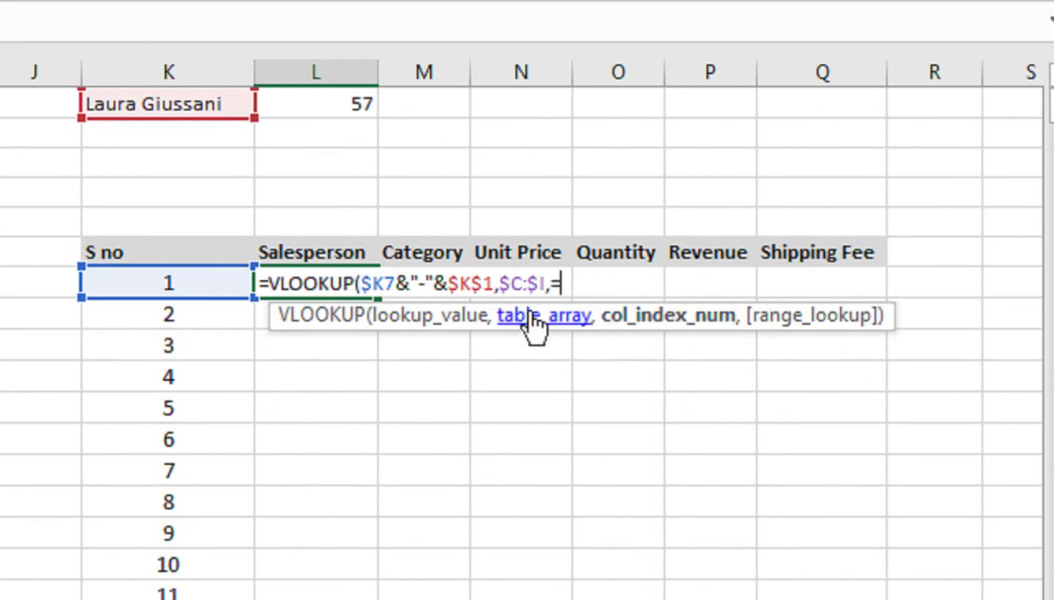
text(MAT)
key(Tab)
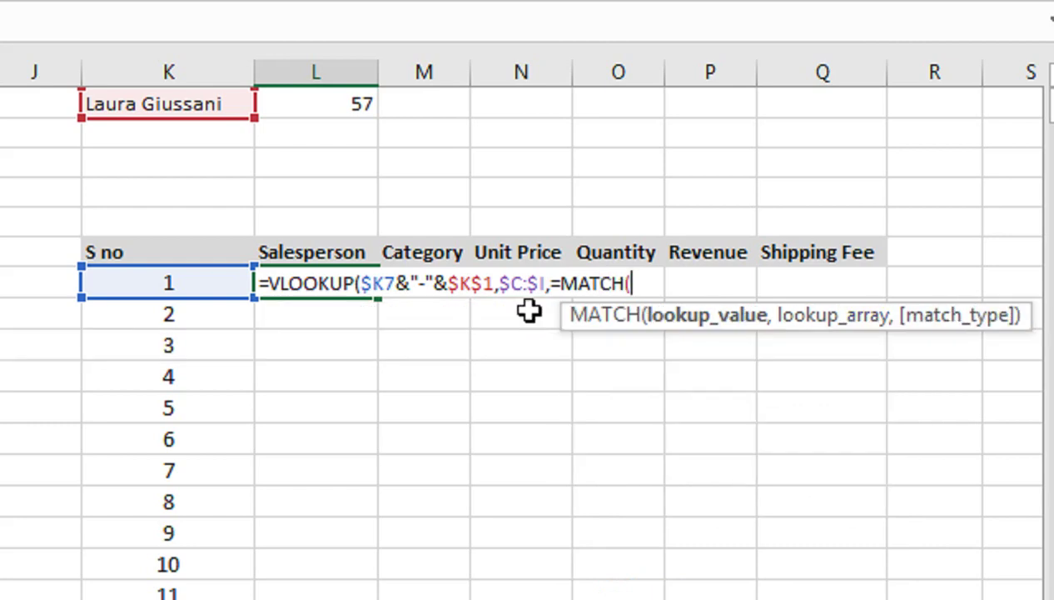
key(BackSpace)
key(BackSpace)
key(BackSpace)
key(BackSpace)
key(BackSpace)
key(BackSpace)
key(BackSpace)
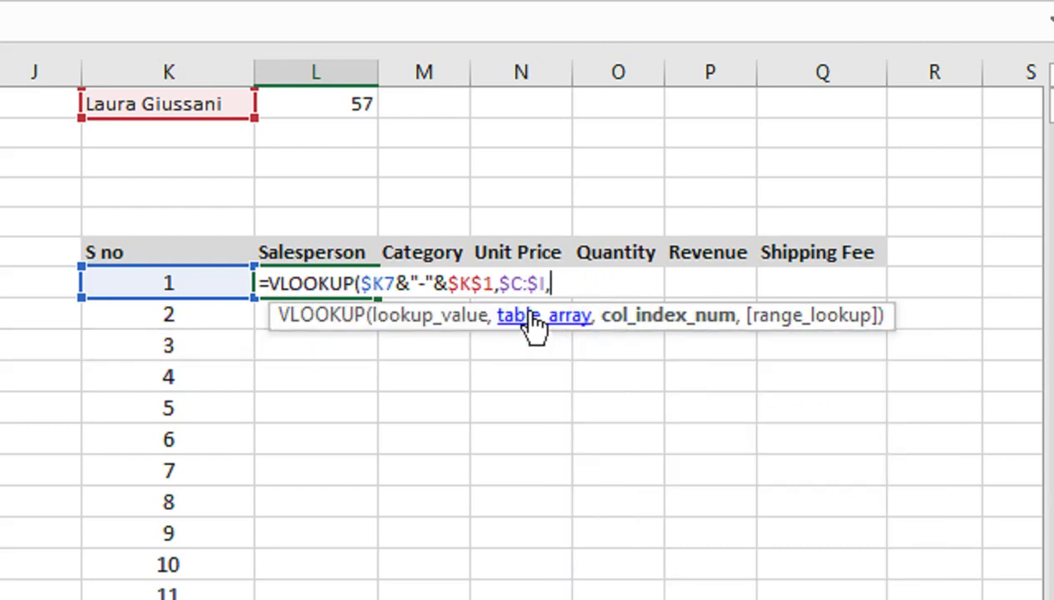
Nest MATCH(L$6,$C$1:$I$1,0) as the column index argument of the VLOOKUP in L7
text(MAT)
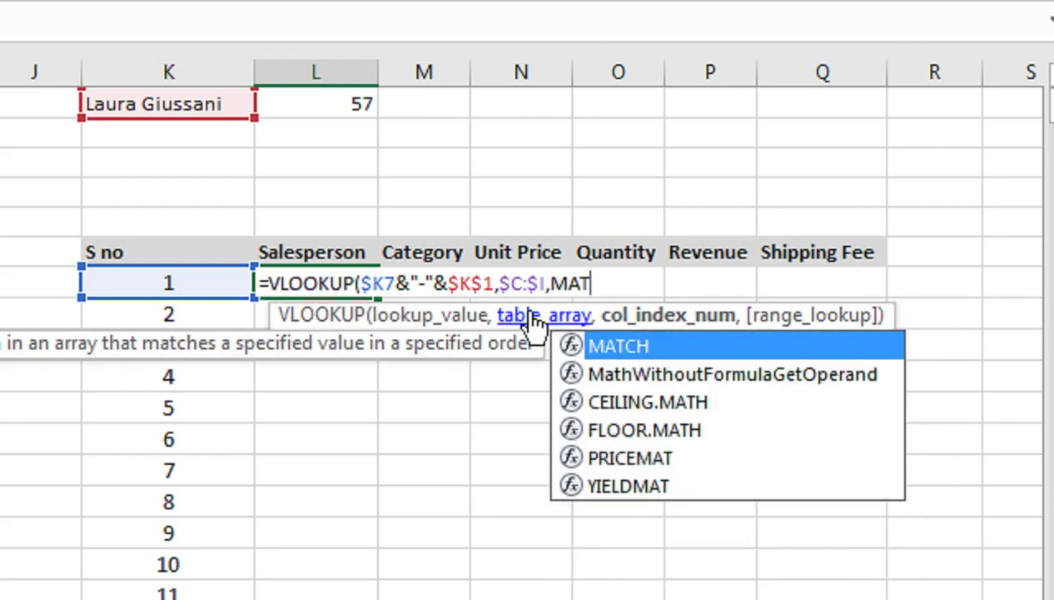
text(CH()
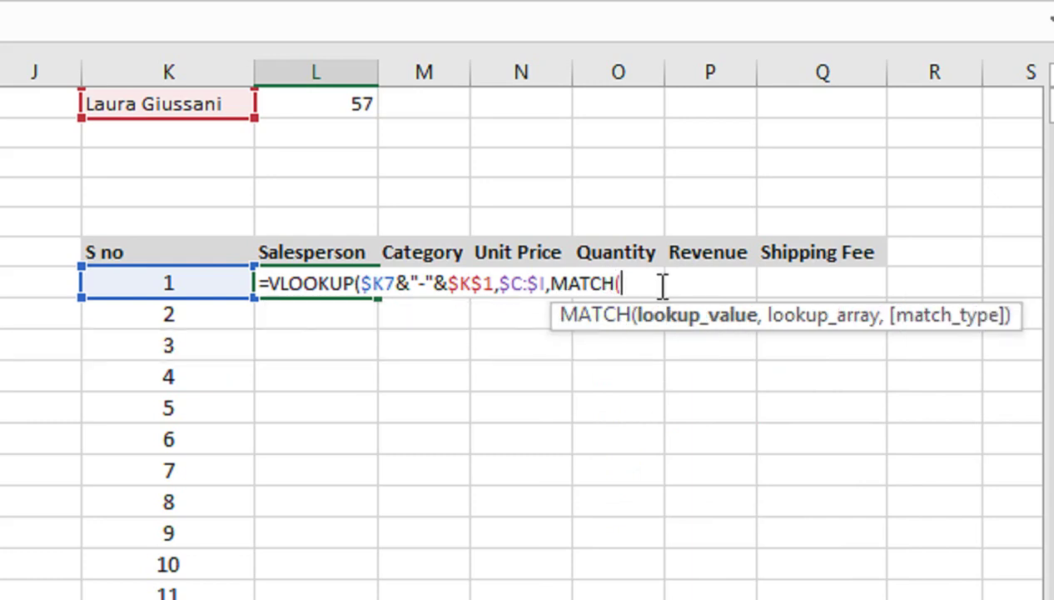
click(308, 250)
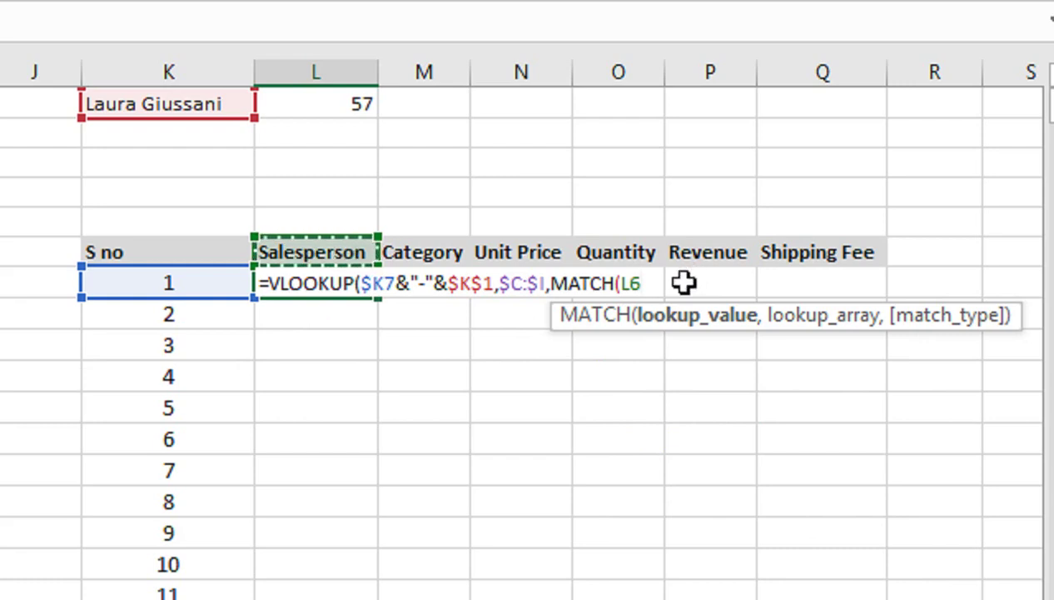
key(F4)
key(F4)
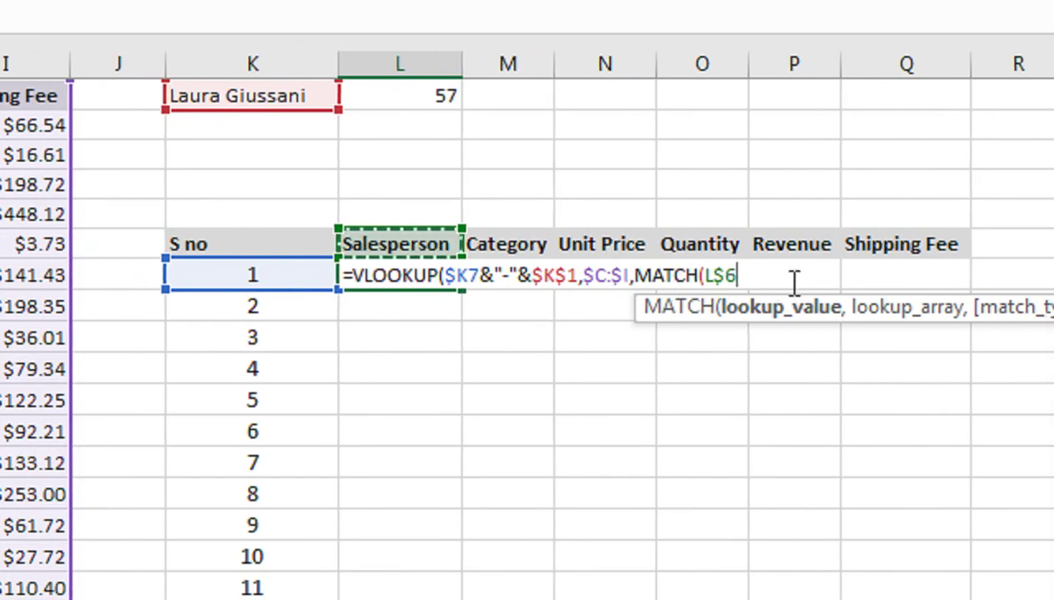
text(,)
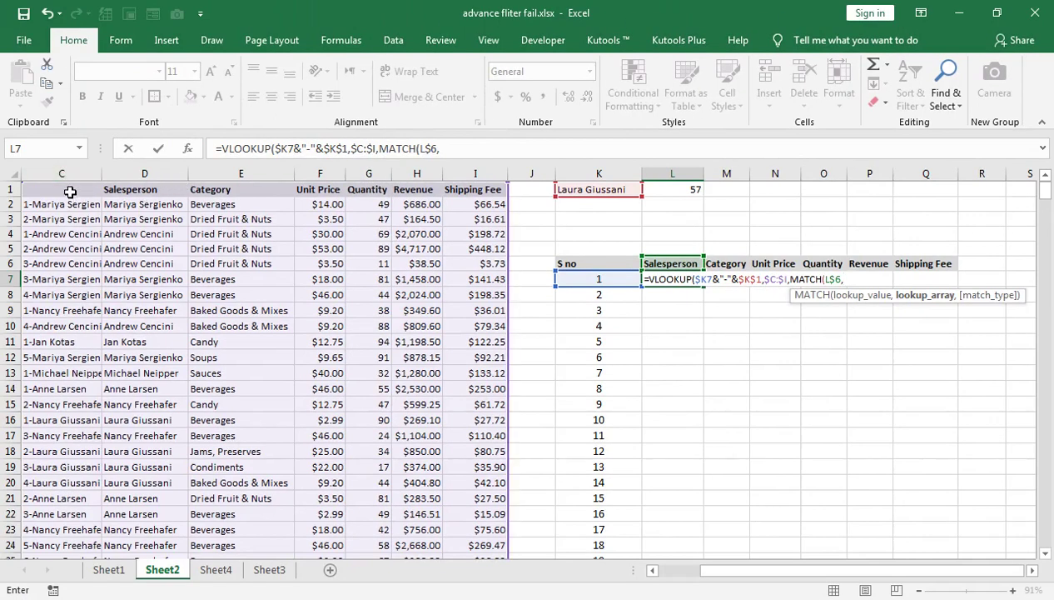
drag(71, 192, 475, 189)
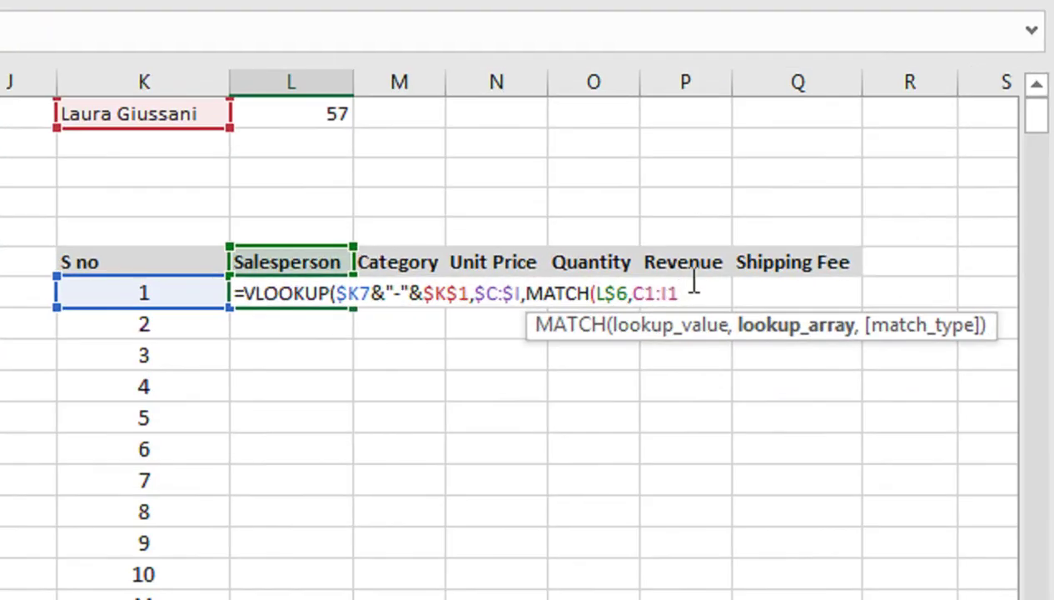
key(F4)
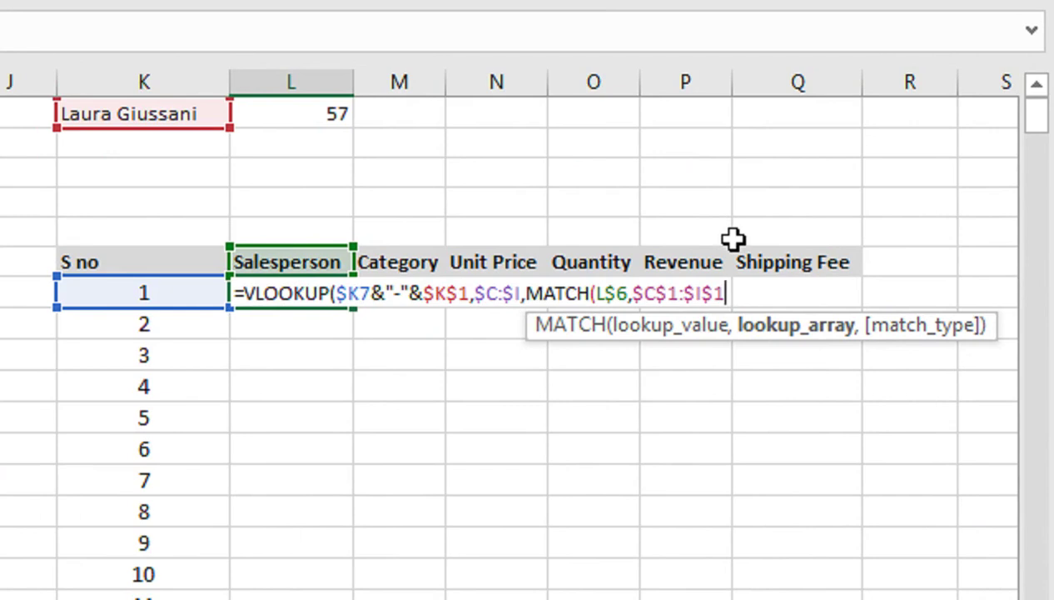
text(,)
key(Down)
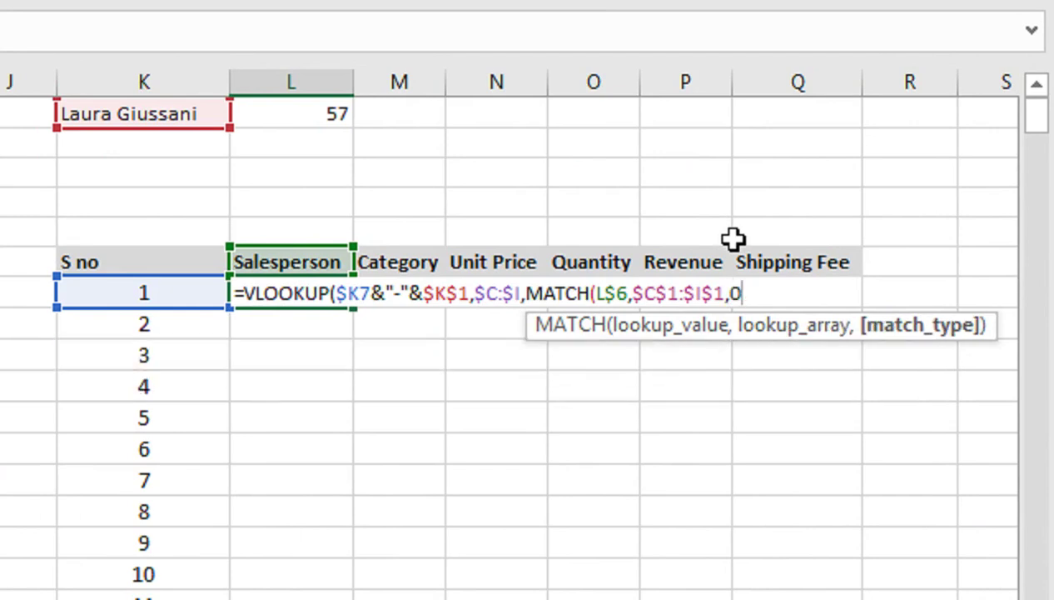
text(0),)
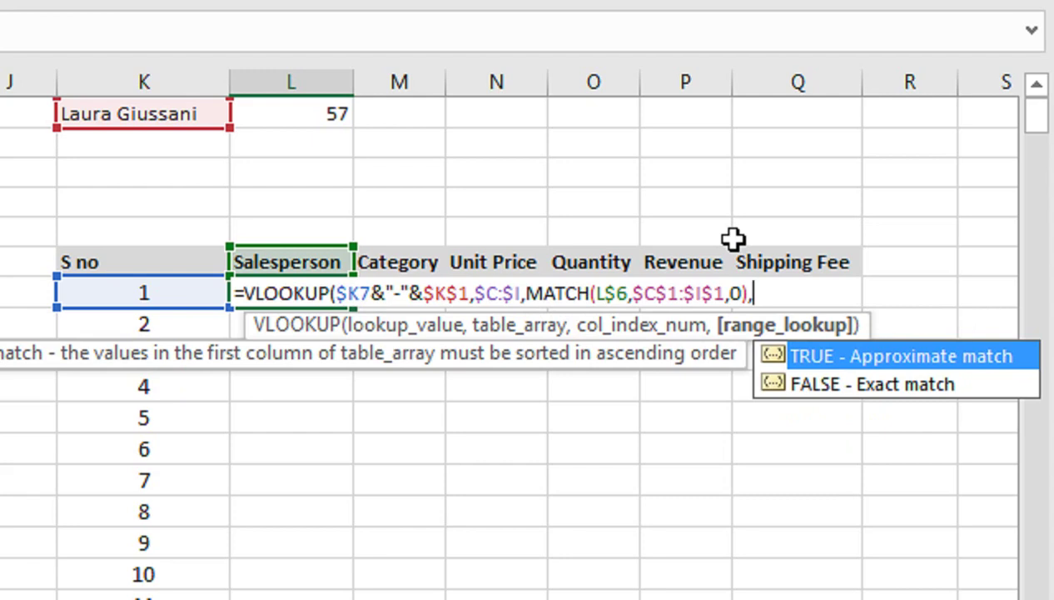
Set the VLOOKUP's range lookup to FALSE for an exact match and complete the formula in L7
key(Down)
key(Tab)
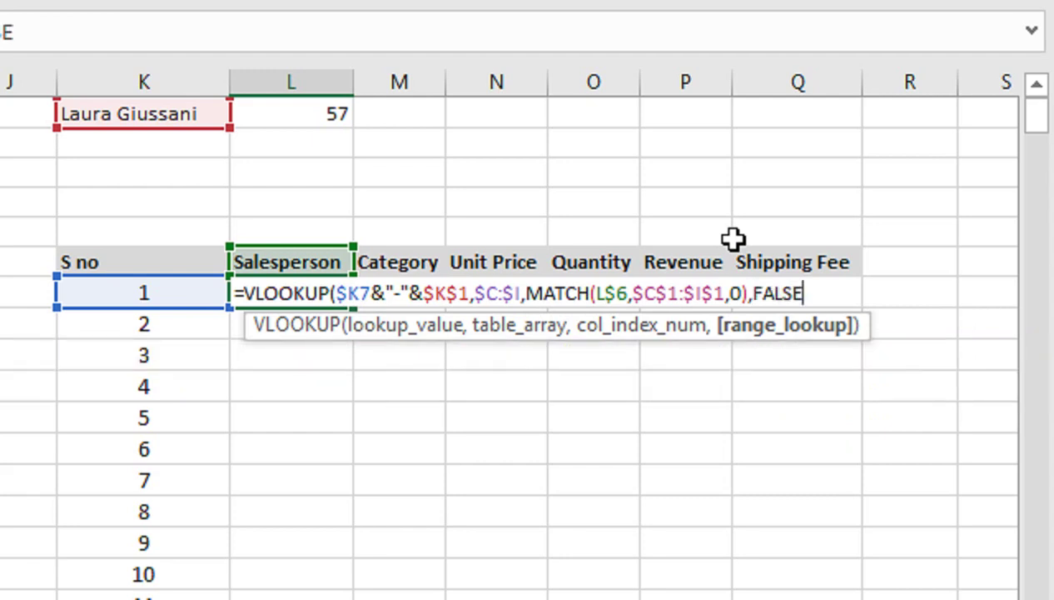
text())
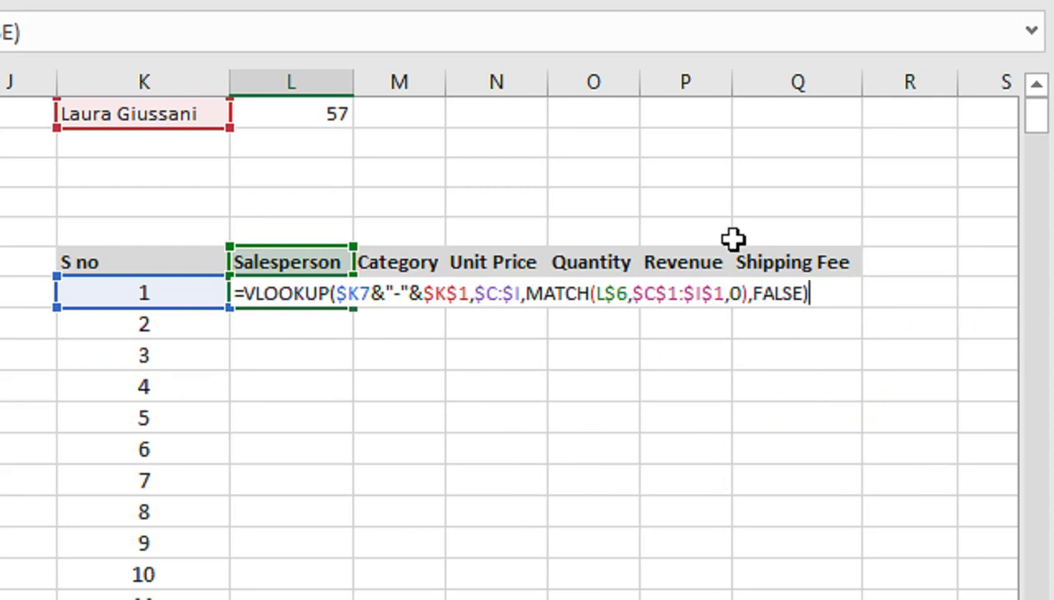
key(Return)
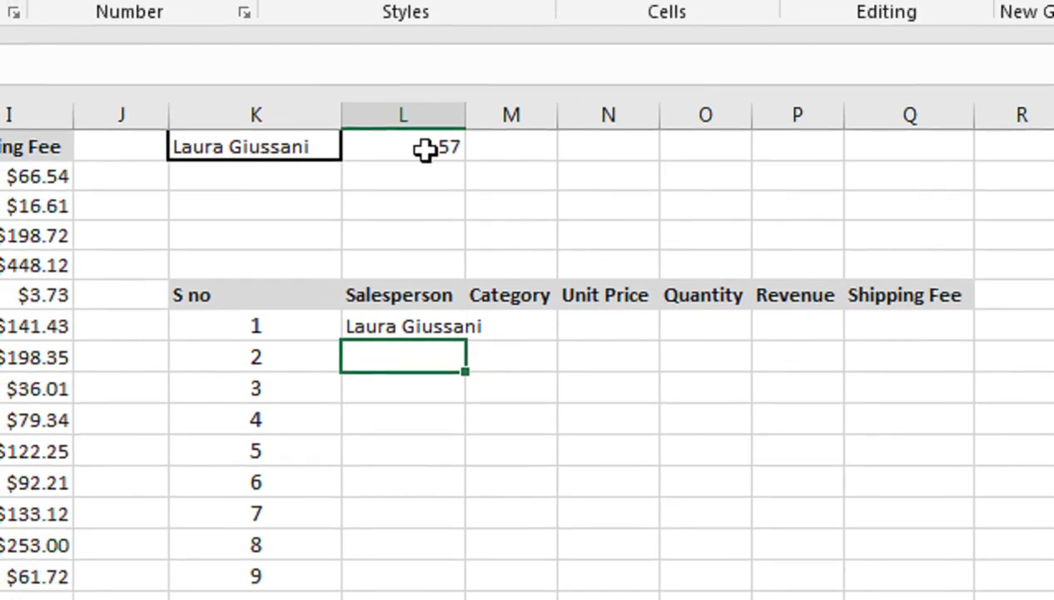
Fill the VLOOKUP formula from L7 down the Salesperson column and check the rows beyond the last serial number
click(427, 324)
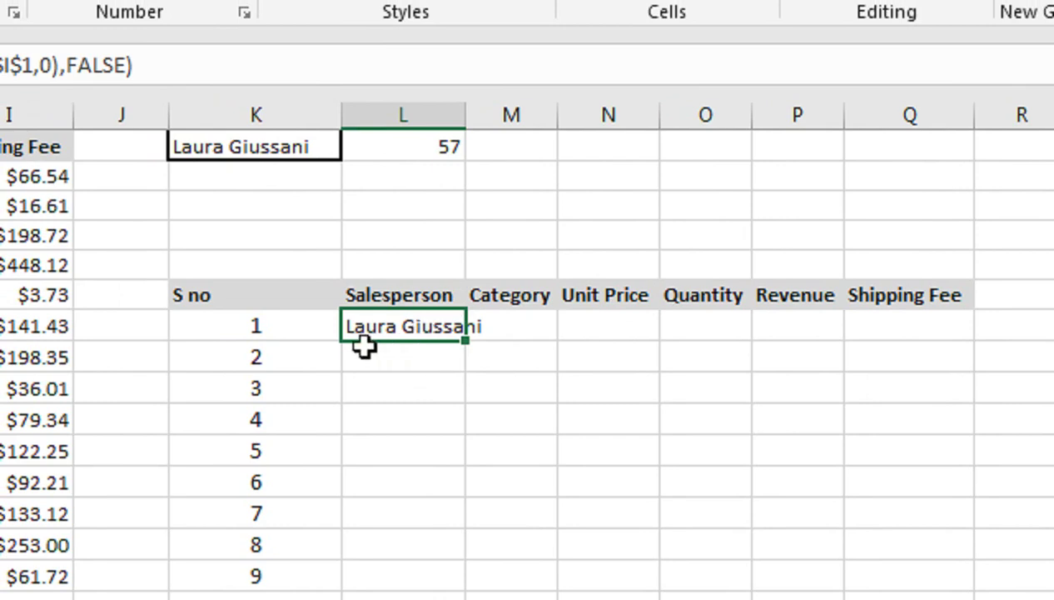
double_click(471, 341)
scroll(701, 481, down, 18)
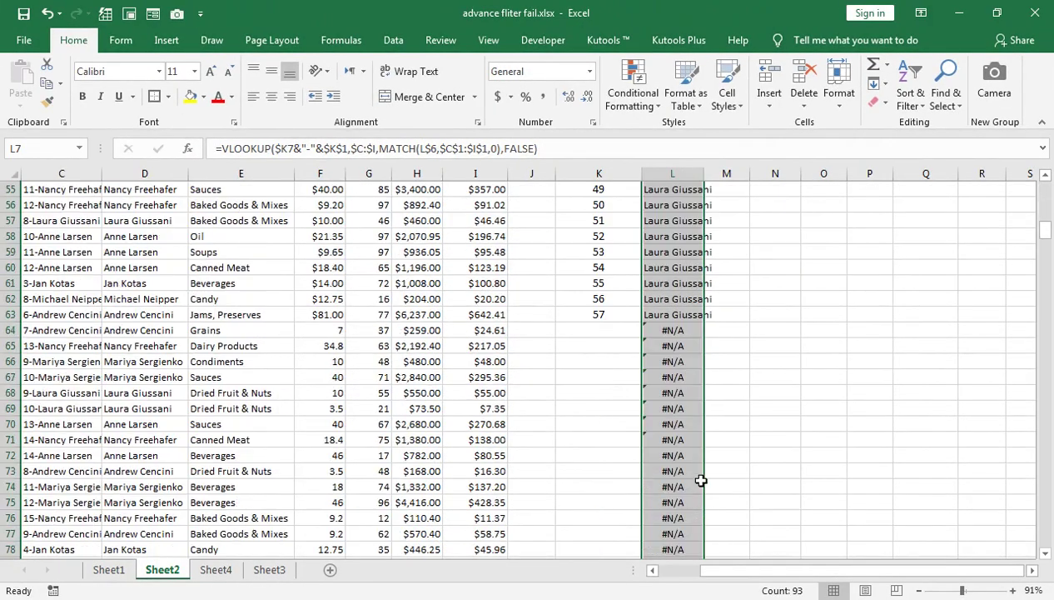
scroll(671, 374, up, 18)
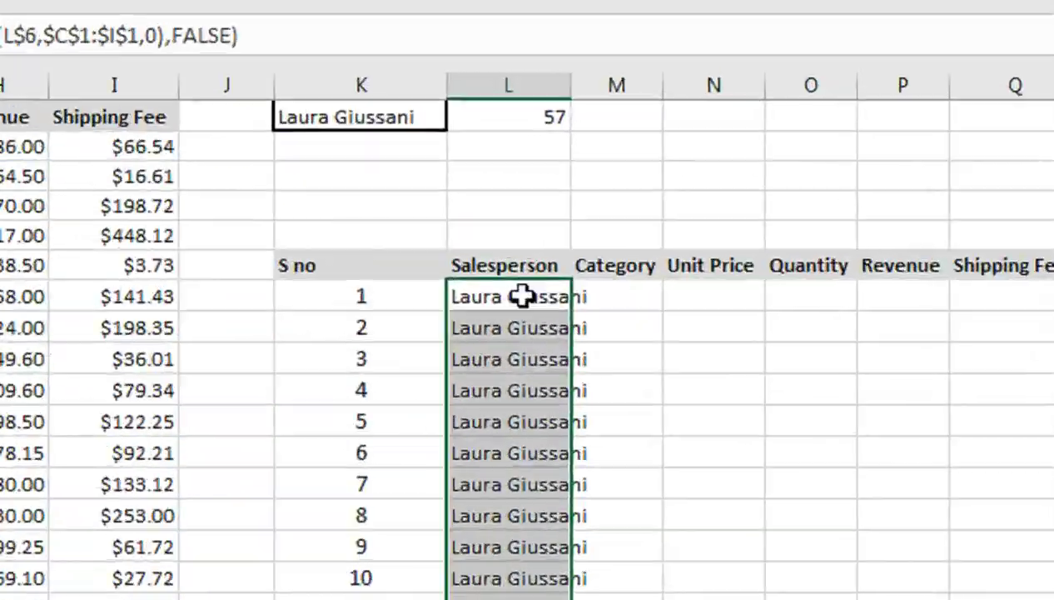
Wrap the formula in L7 with IFERROR so that it reads =IFERROR(VLOOKUP($K7&"-"&$K$1,$C:$I,MATCH(L$6,$C$1:$I$1,0),FALSE),"")
double_click(680, 279)
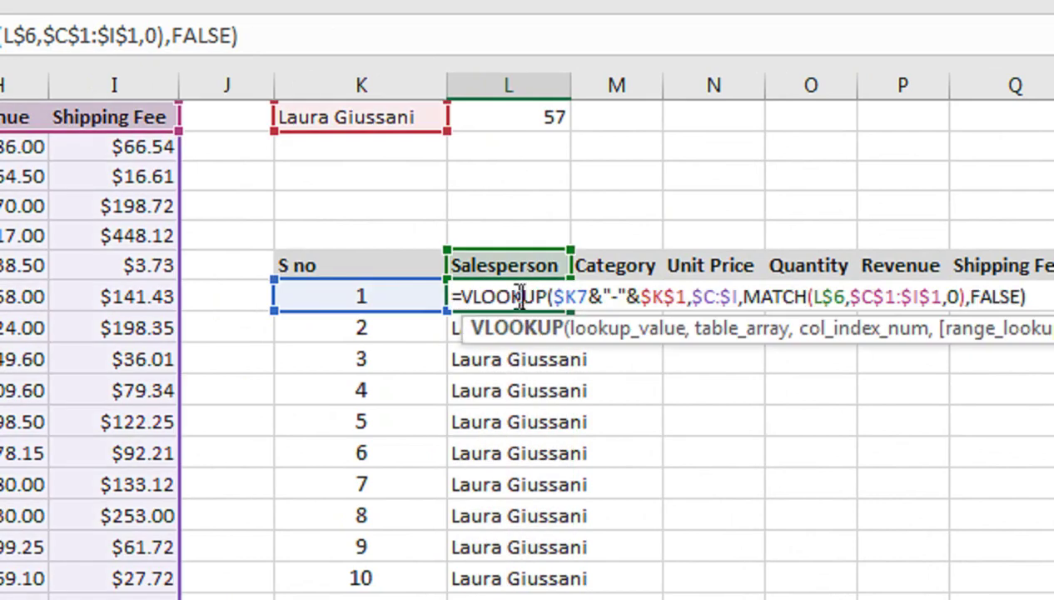
click(649, 279)
text(IF)
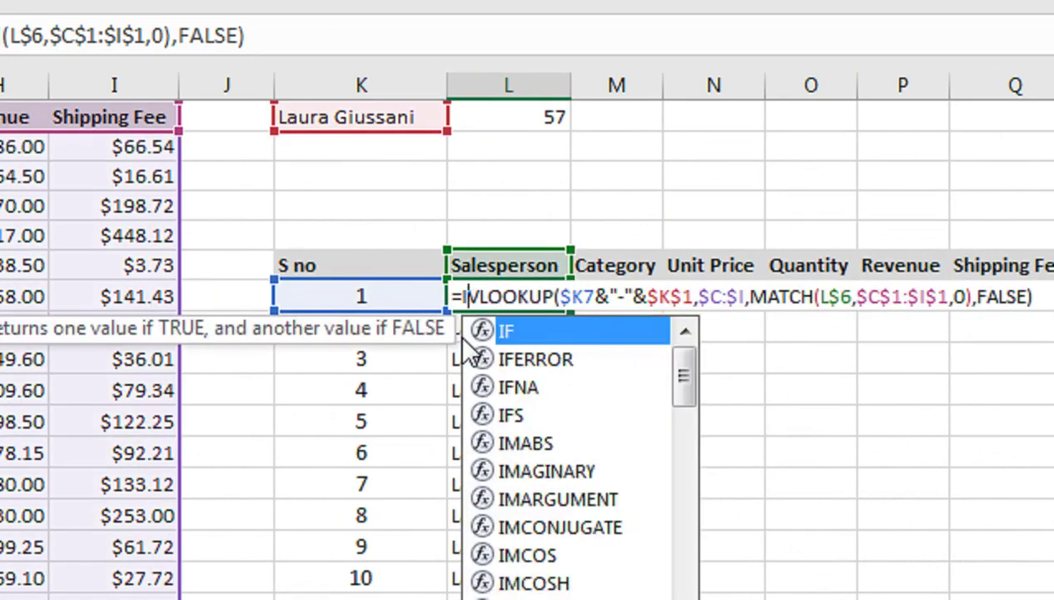
double_click(465, 336)
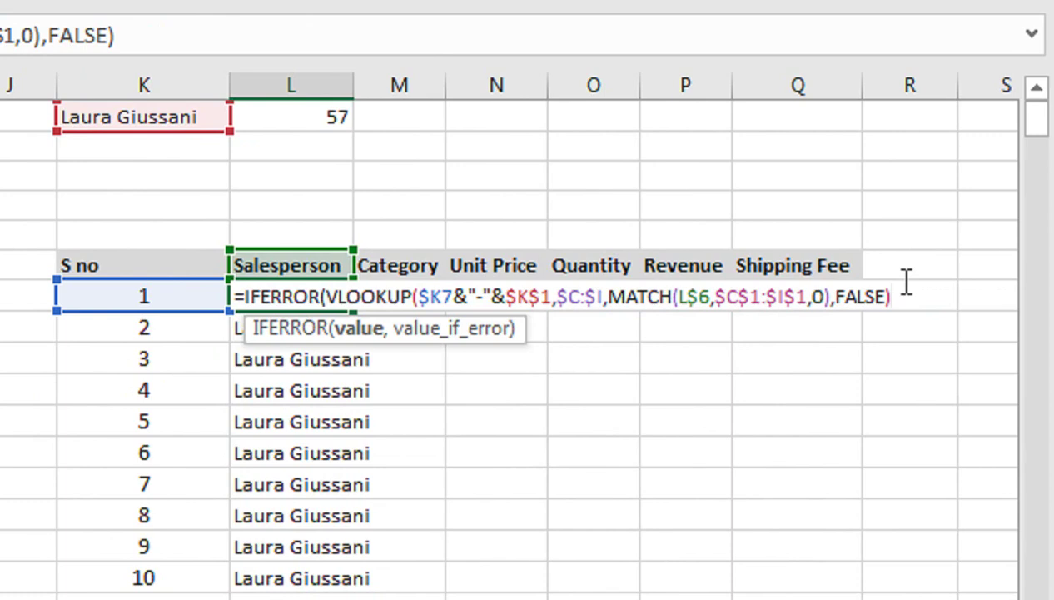
text(,"")
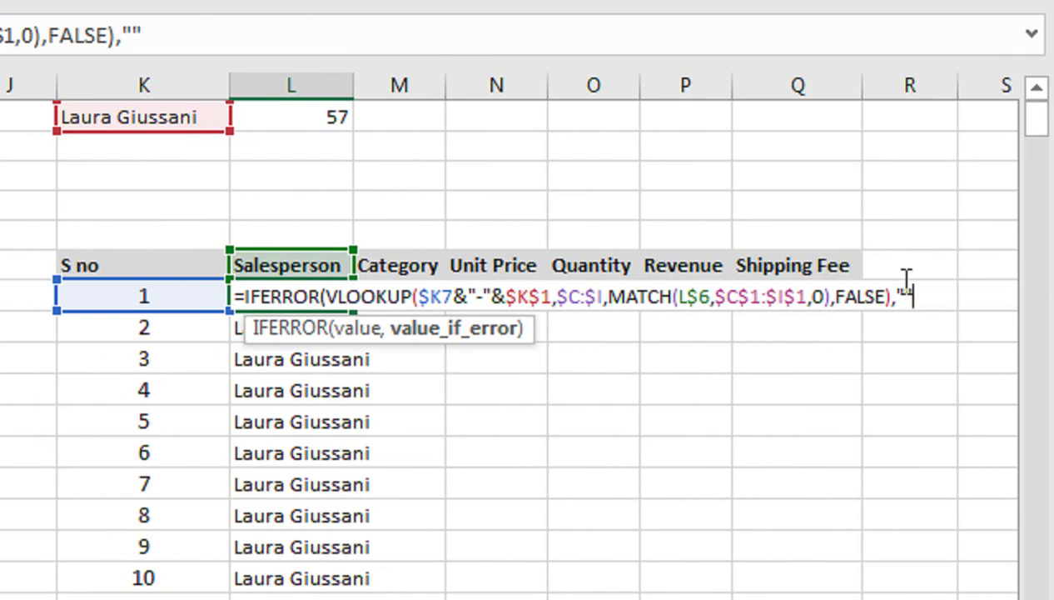
text())
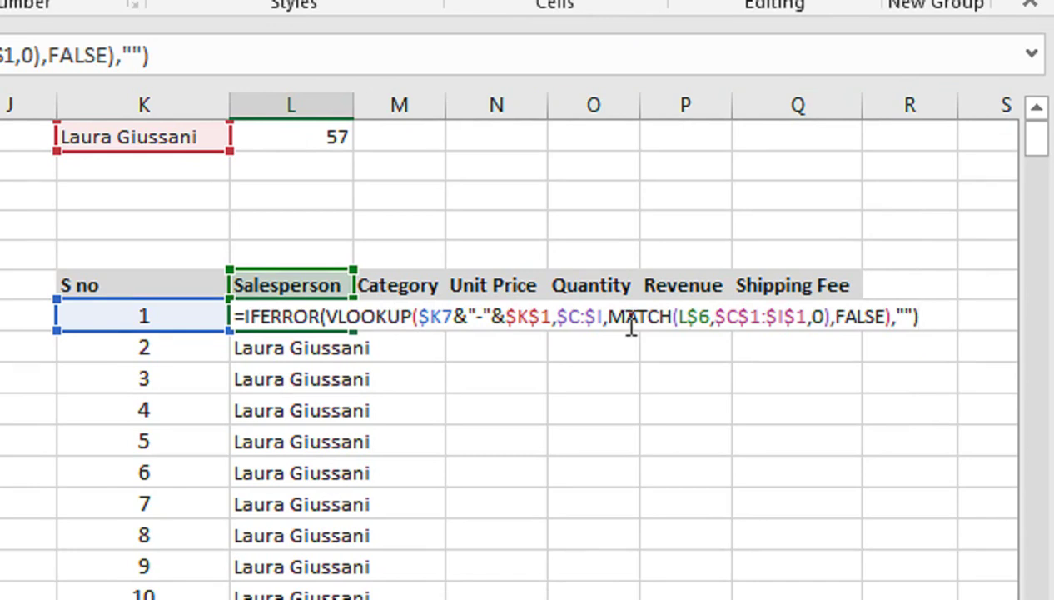
key(Return)
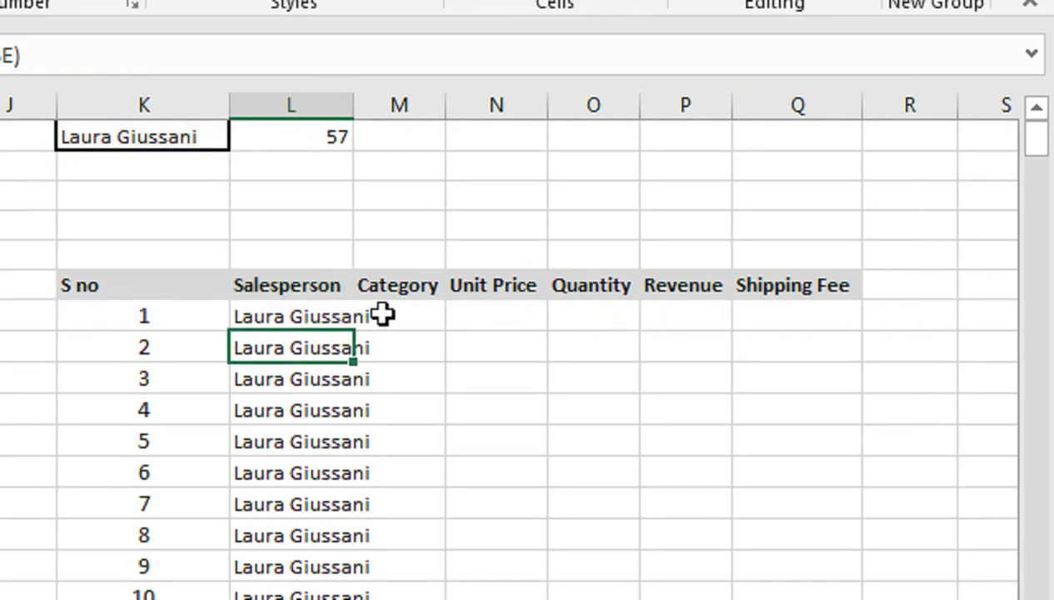
Fill the IFERROR formula from L7 down the Salesperson column and check the rows beyond the last serial number
click(354, 316)
click(359, 337)
click(346, 329)
double_click(354, 332)
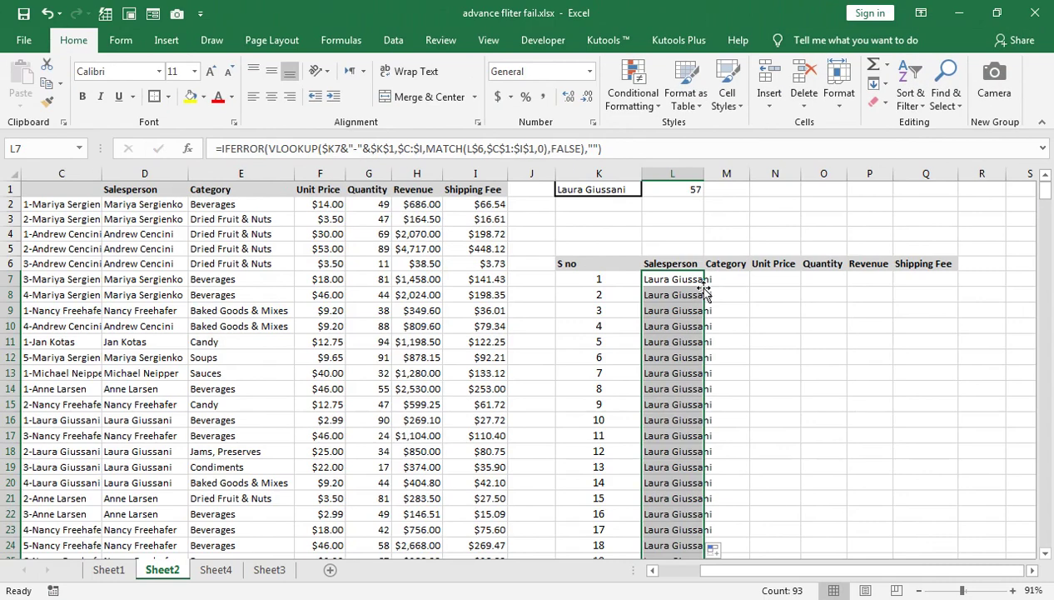
scroll(704, 289, down, 20)
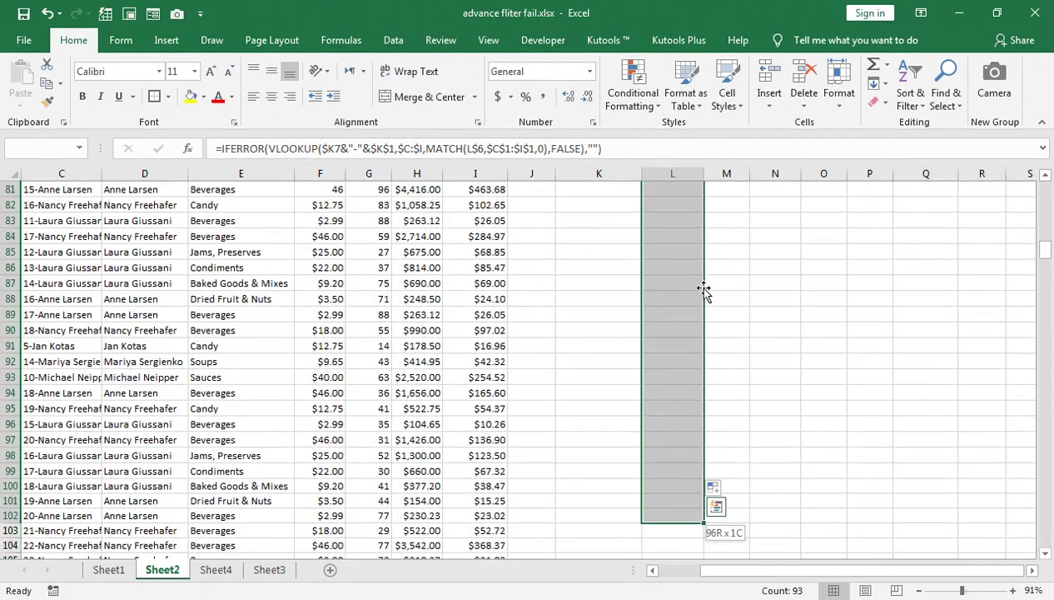
scroll(704, 289, down, 1)
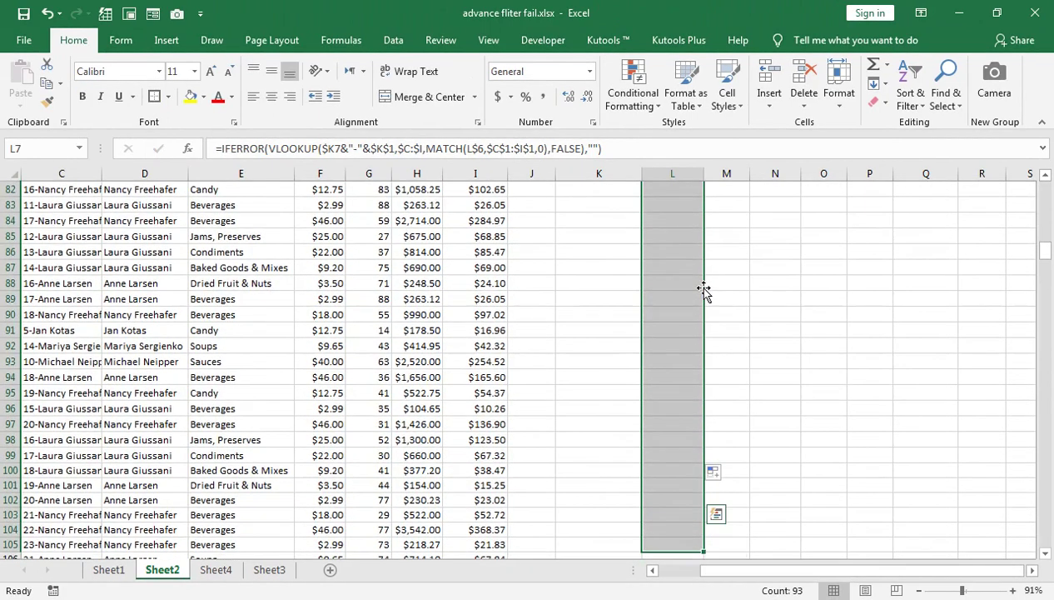
Fill the IFERROR formula from the Salesperson column across to Shipping Fee in column Q and autofit columns M and L
key(shift+Right)
key(shift+Right)
key(shift+Right)
key(shift+Right)
key(shift+Right)
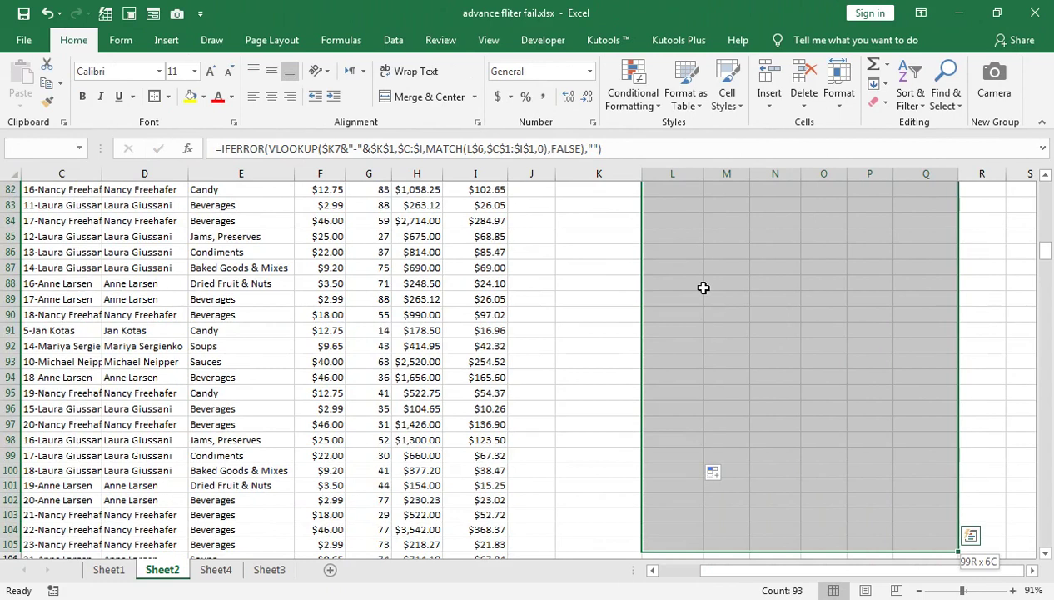
scroll(617, 416, up, 20)
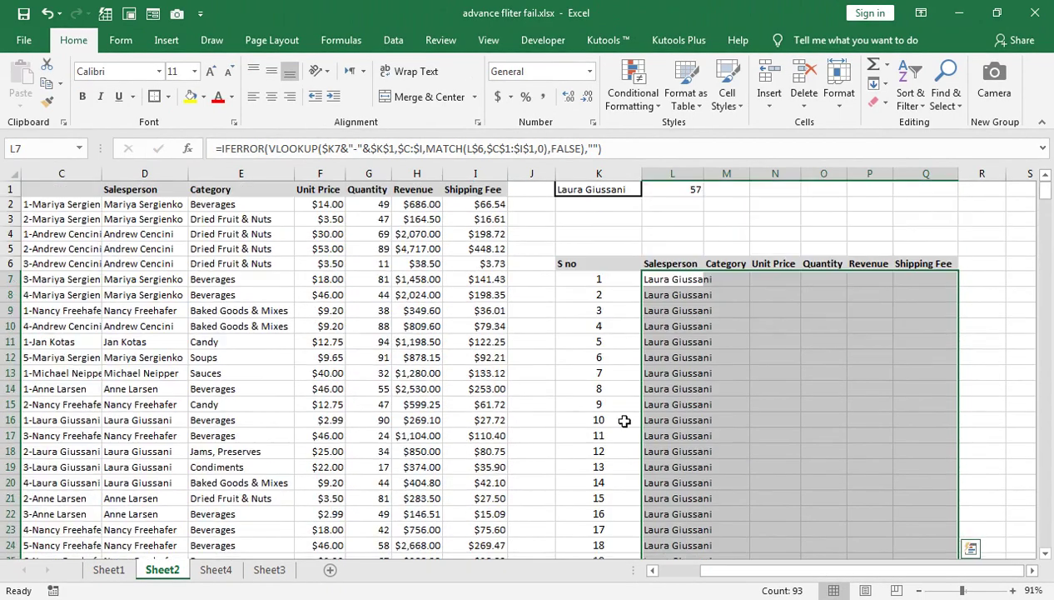
key(ctrl+r)
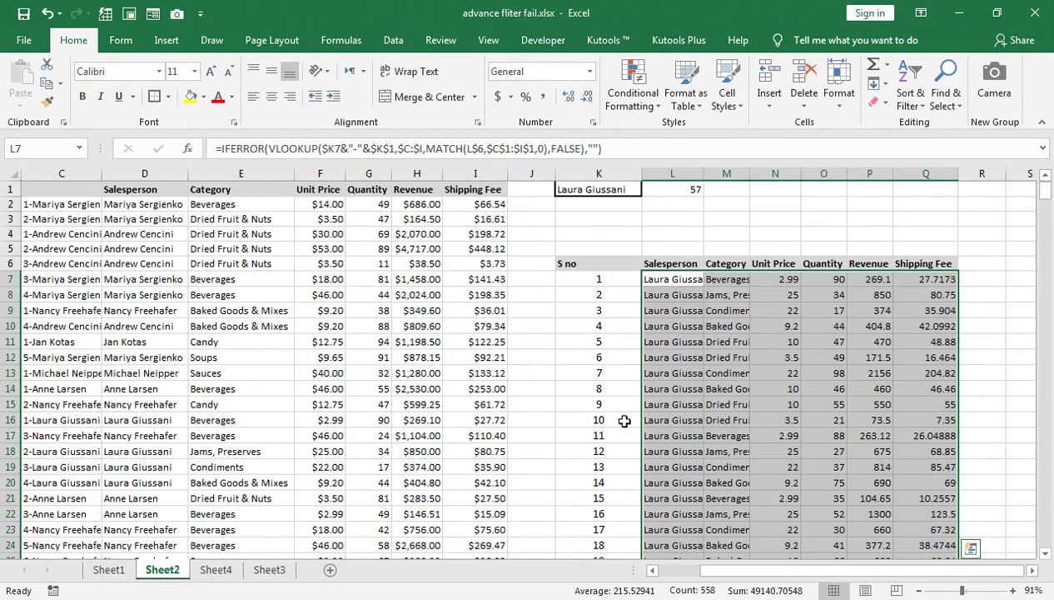
double_click(750, 173)
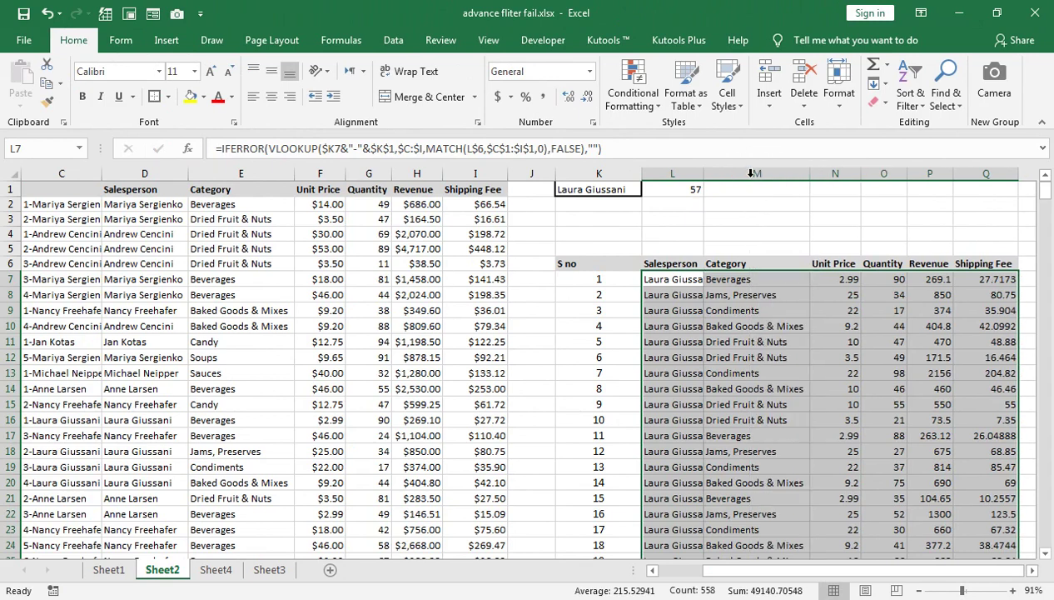
double_click(689, 173)
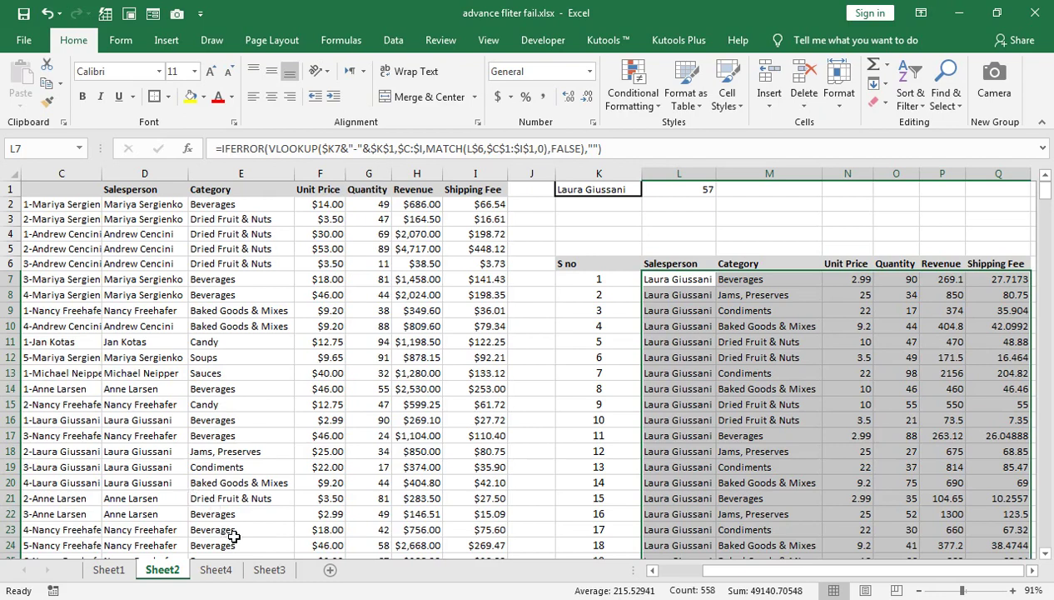
Add a new blank worksheet after Sheet2 and return to Sheet2
click(329, 570)
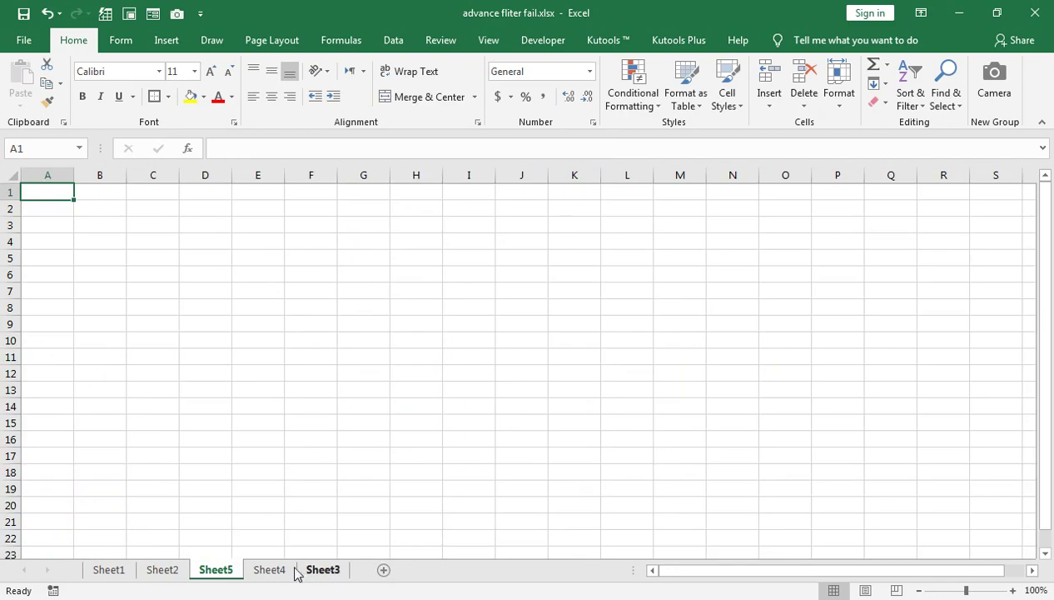
click(162, 571)
click(214, 572)
click(154, 572)
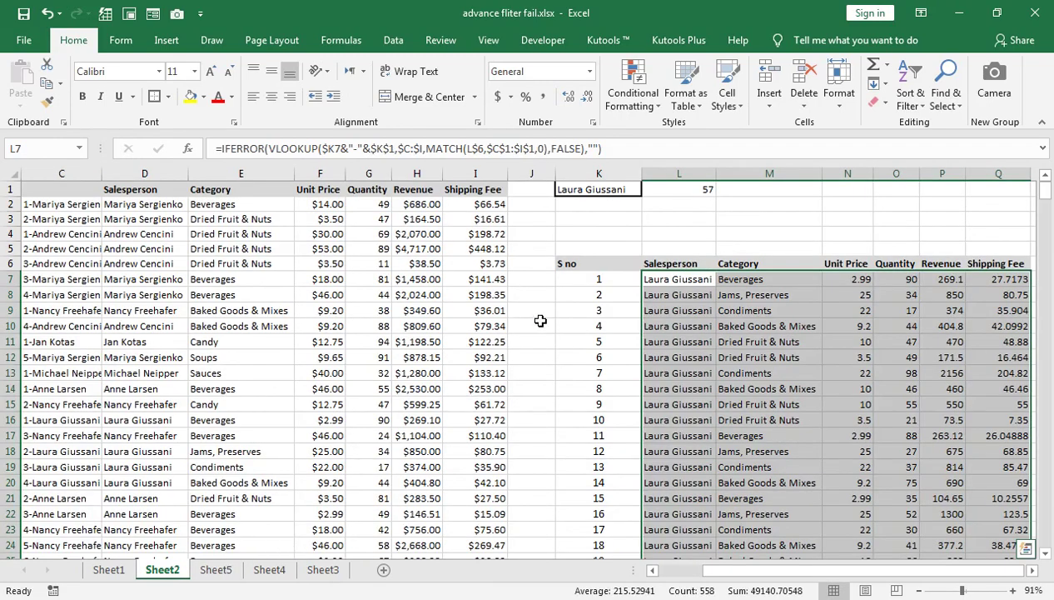
Test the filter by choosing the fourth salesperson from the dropdown in K1
click(604, 191)
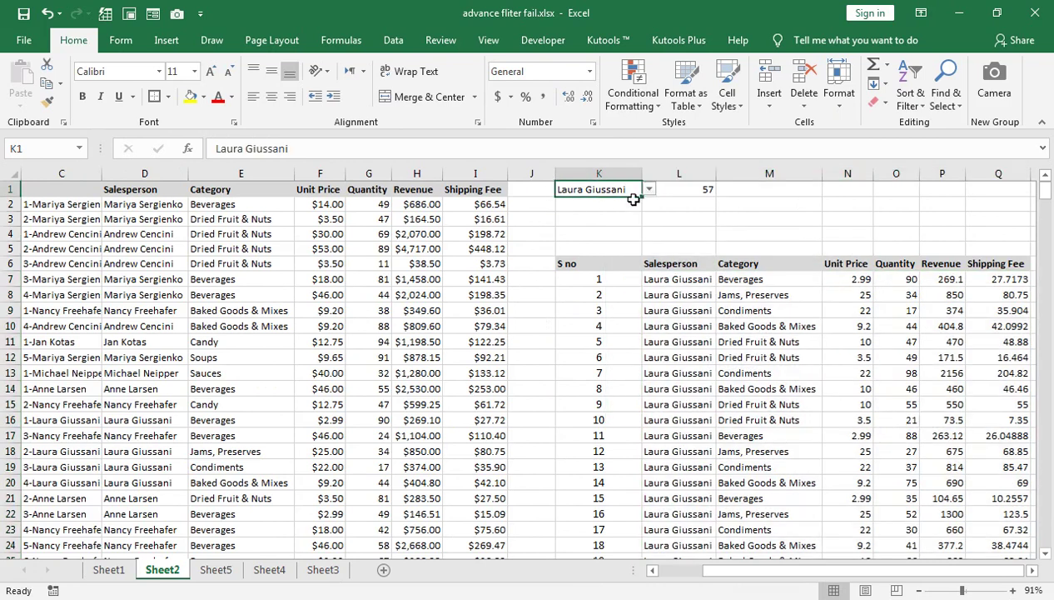
click(649, 189)
click(609, 233)
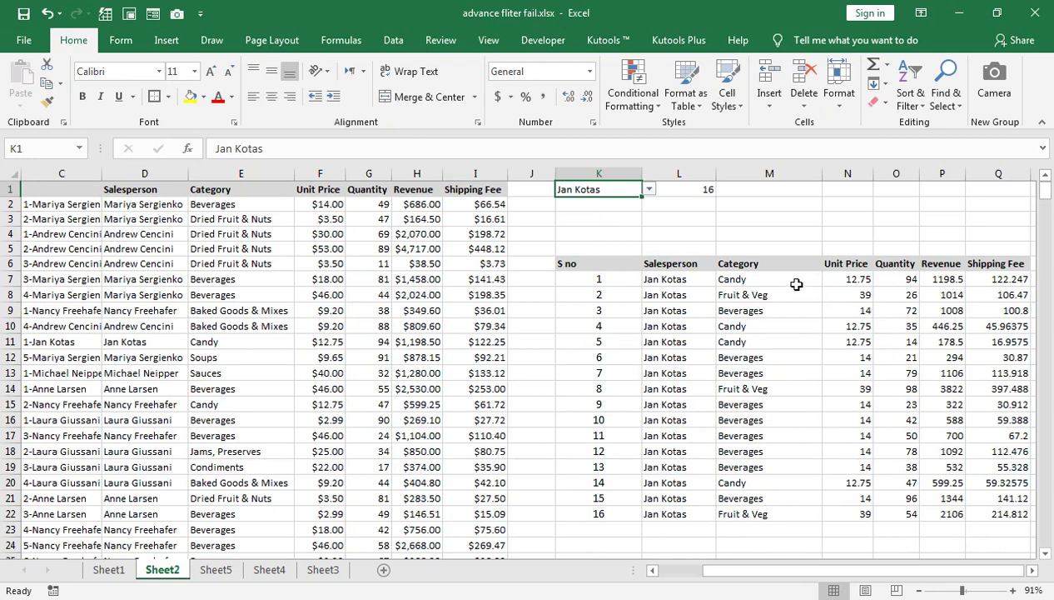
Choose the sixth salesperson from the dropdown in K1 and review the extracted records down to the last serial number
click(649, 189)
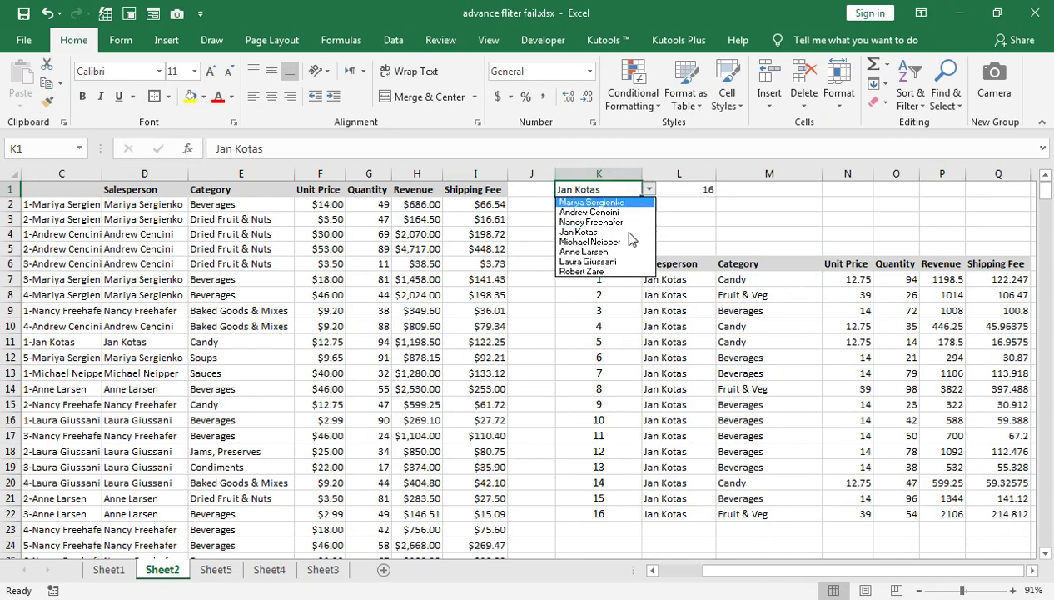
click(614, 253)
scroll(621, 392, down, 10)
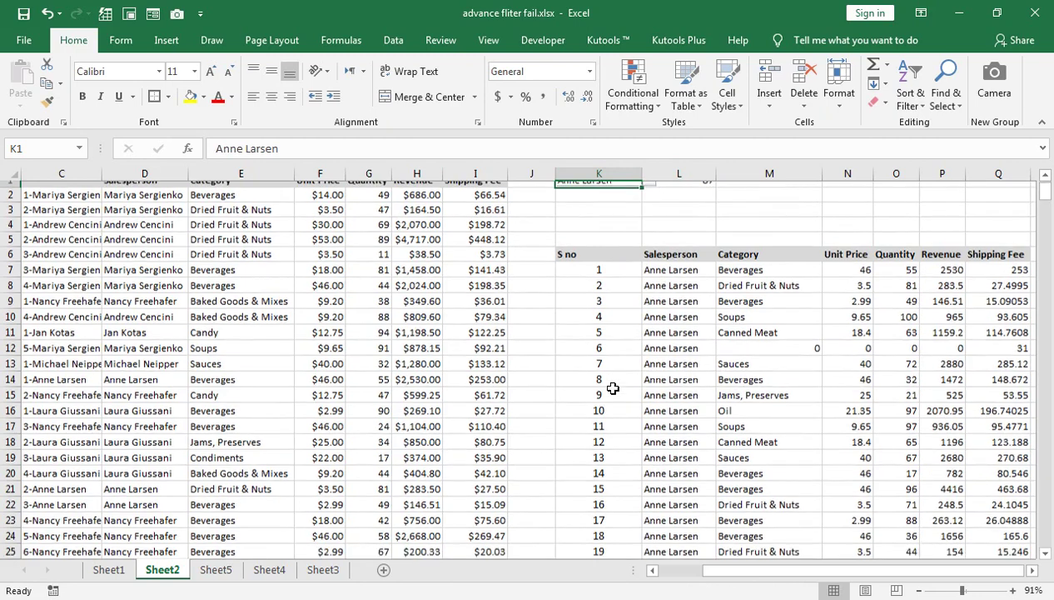
scroll(611, 411, down, 20)
scroll(607, 414, up, 3)
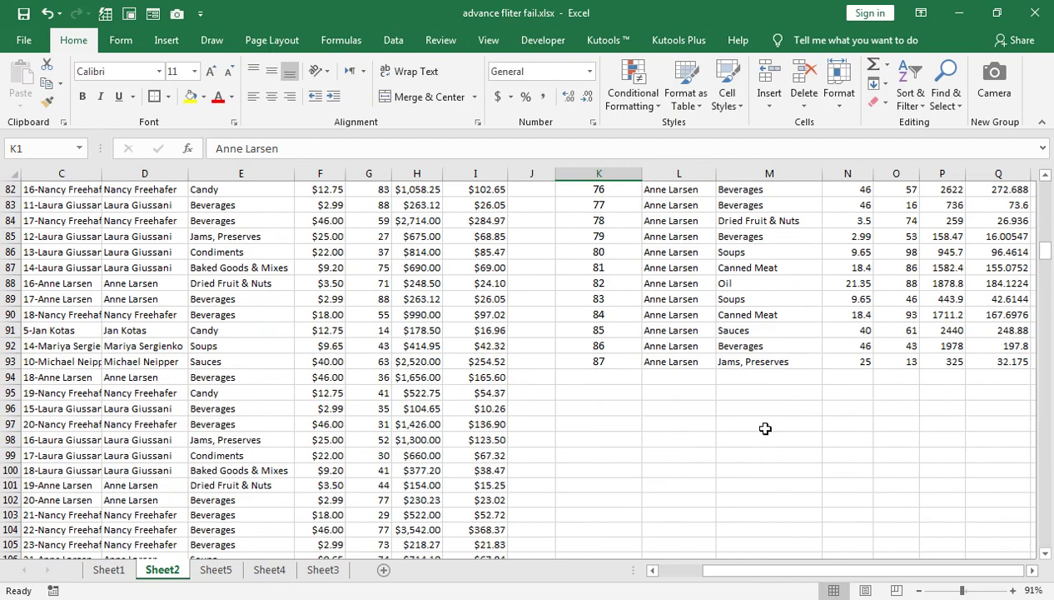
scroll(685, 437, up, 20)
scroll(685, 436, up, 8)
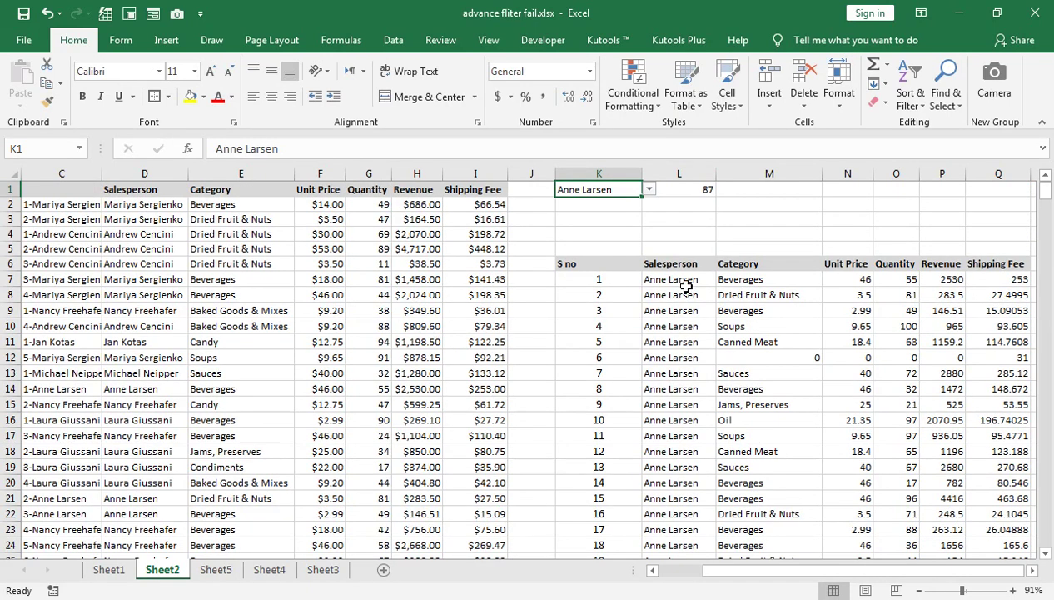
Set the extracted report range K1:Q93 as the print area of Sheet2
drag(598, 183, 839, 360)
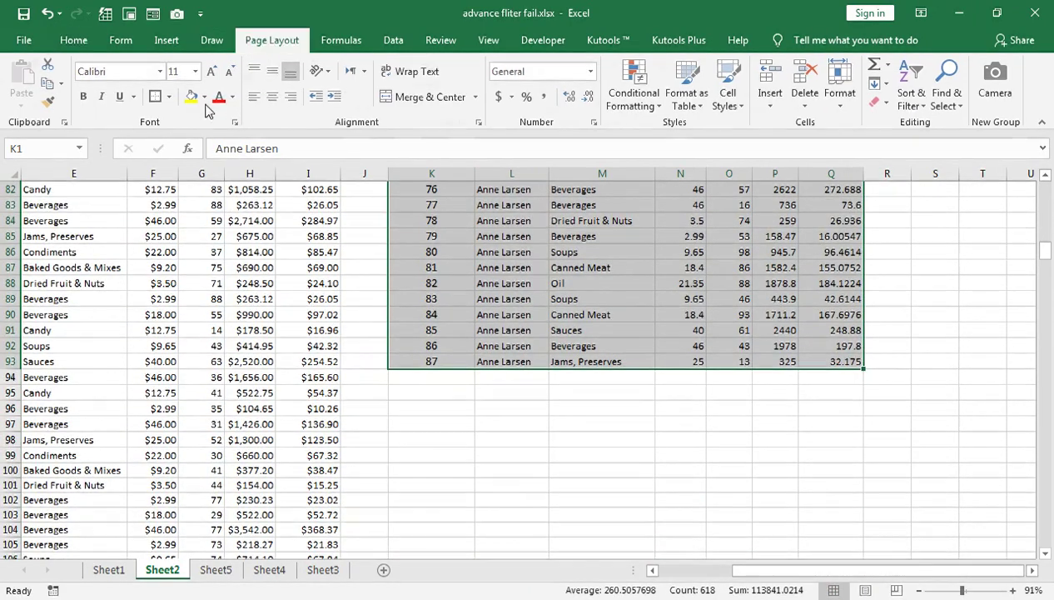
click(248, 113)
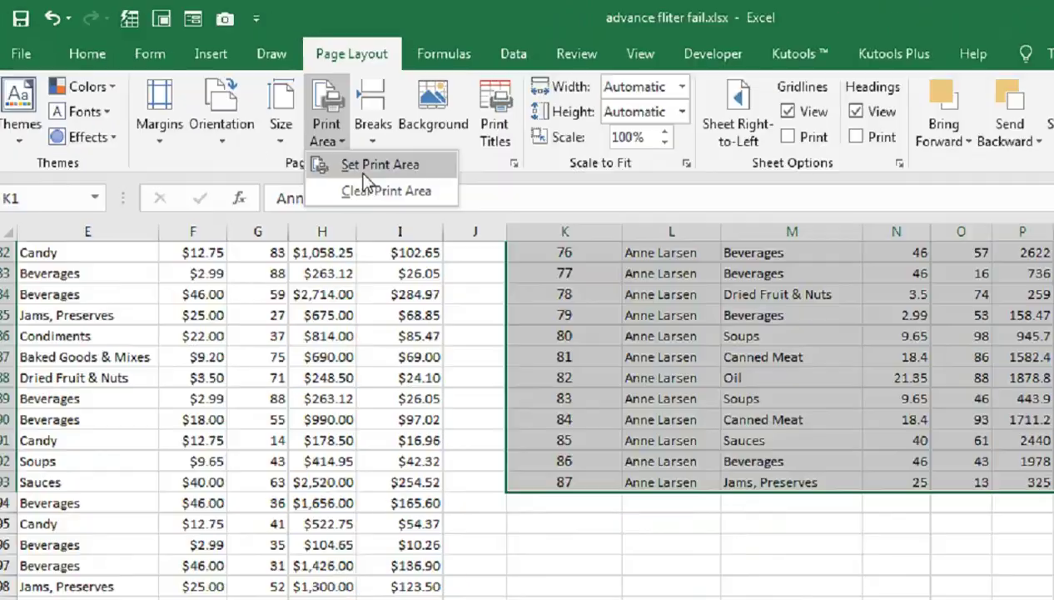
click(284, 125)
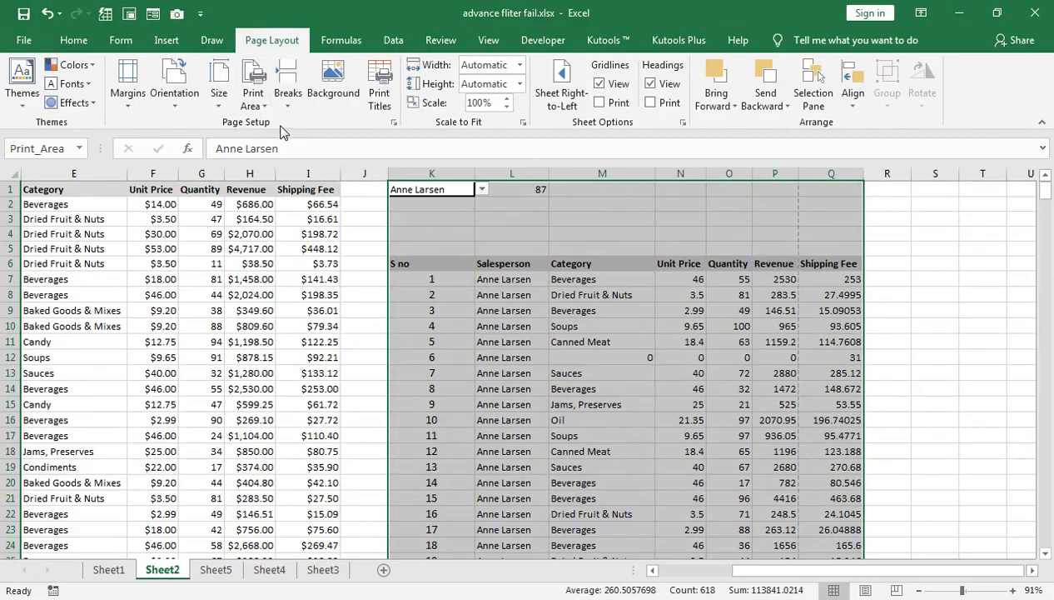
Open the print preview, look through the first three pages of the report and return to the sheet
click(34, 43)
click(29, 278)
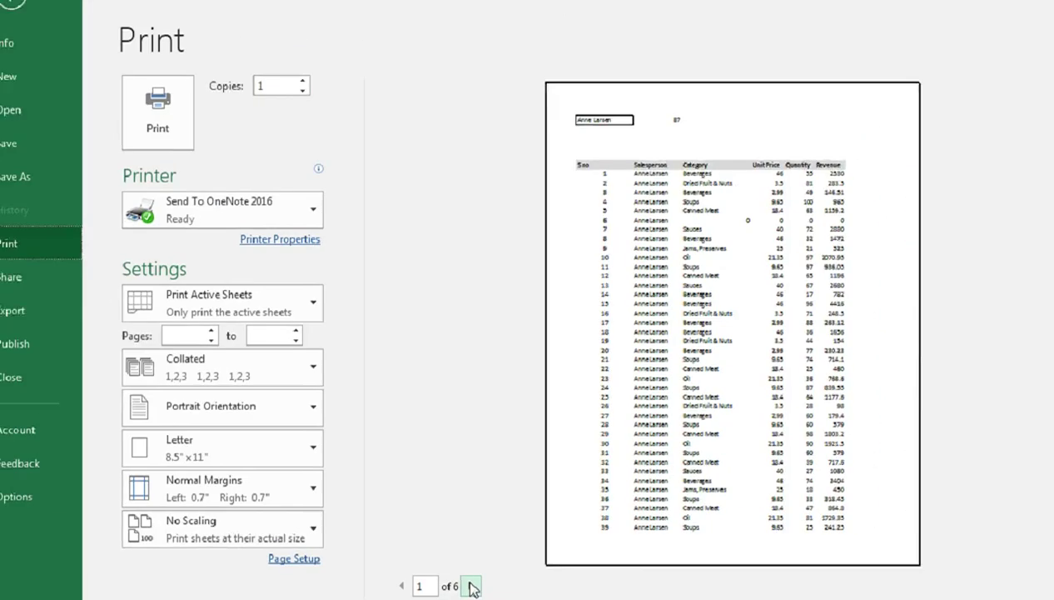
click(531, 574)
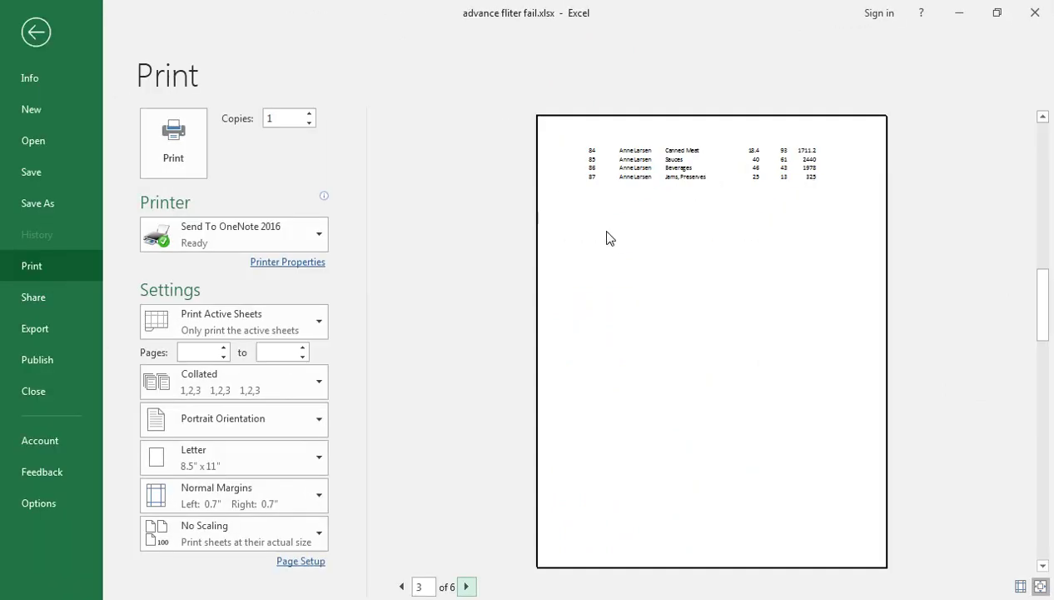
click(400, 586)
click(401, 587)
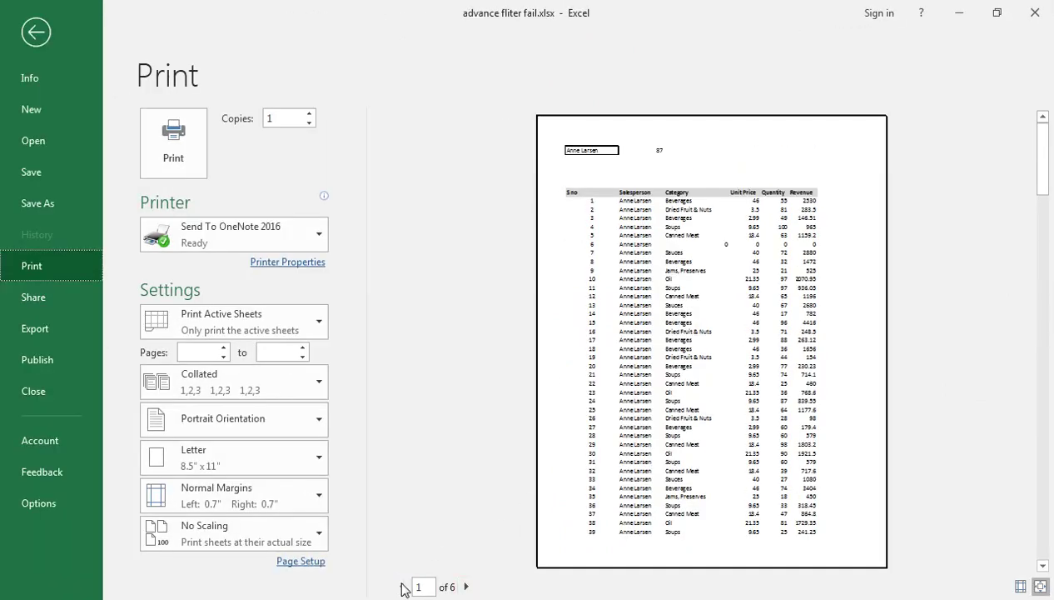
click(36, 31)
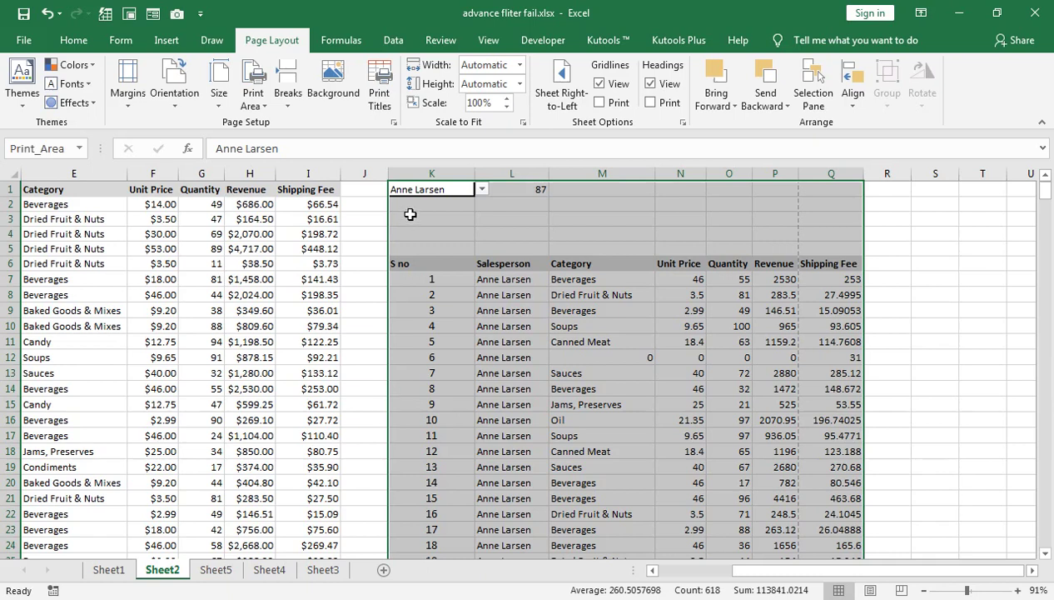
Clear the print area of Sheet2
click(572, 262)
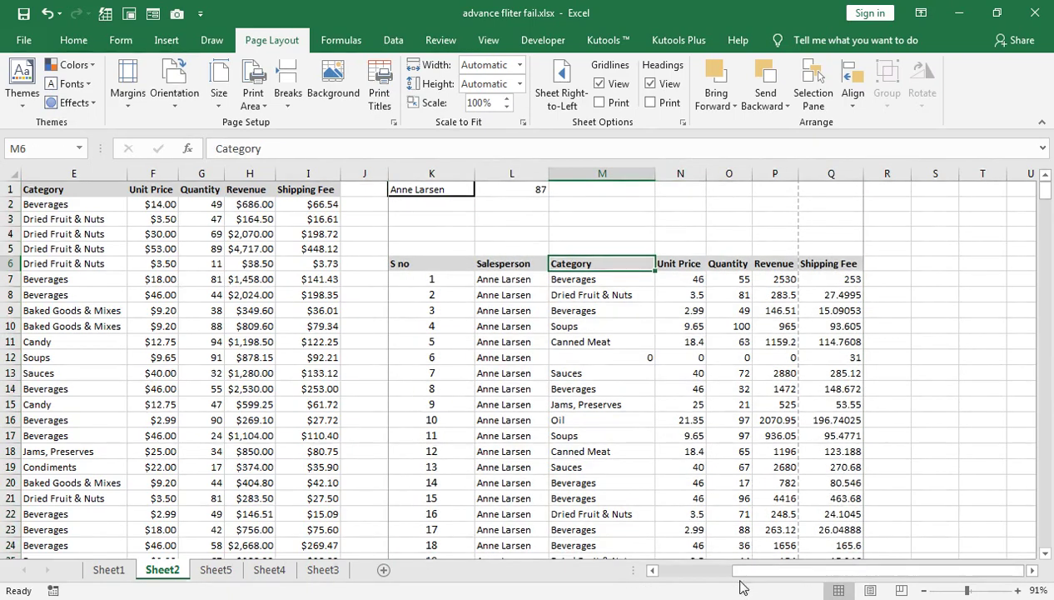
drag(736, 570, 652, 575)
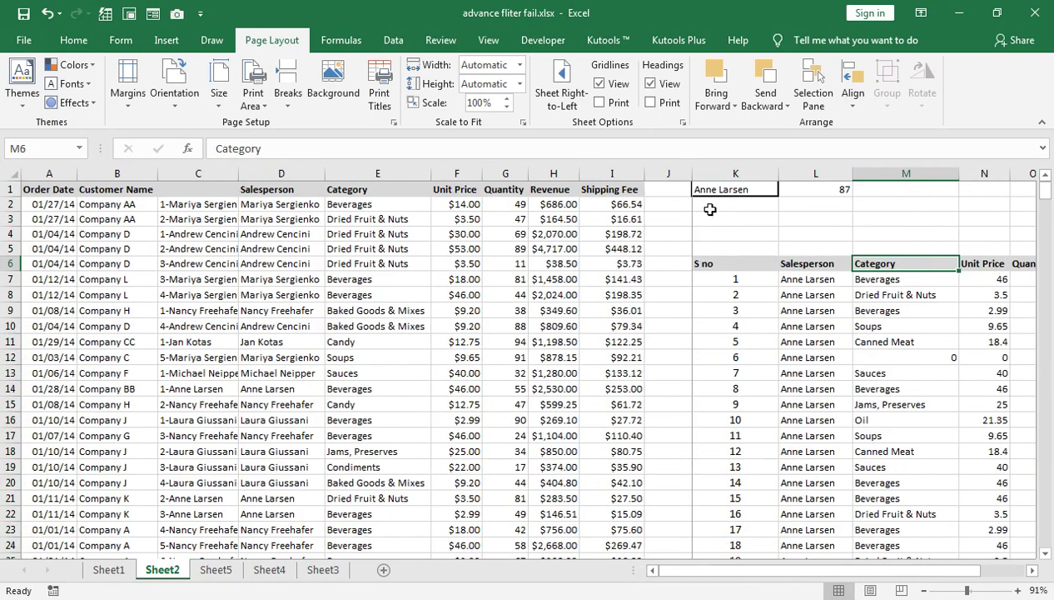
click(254, 95)
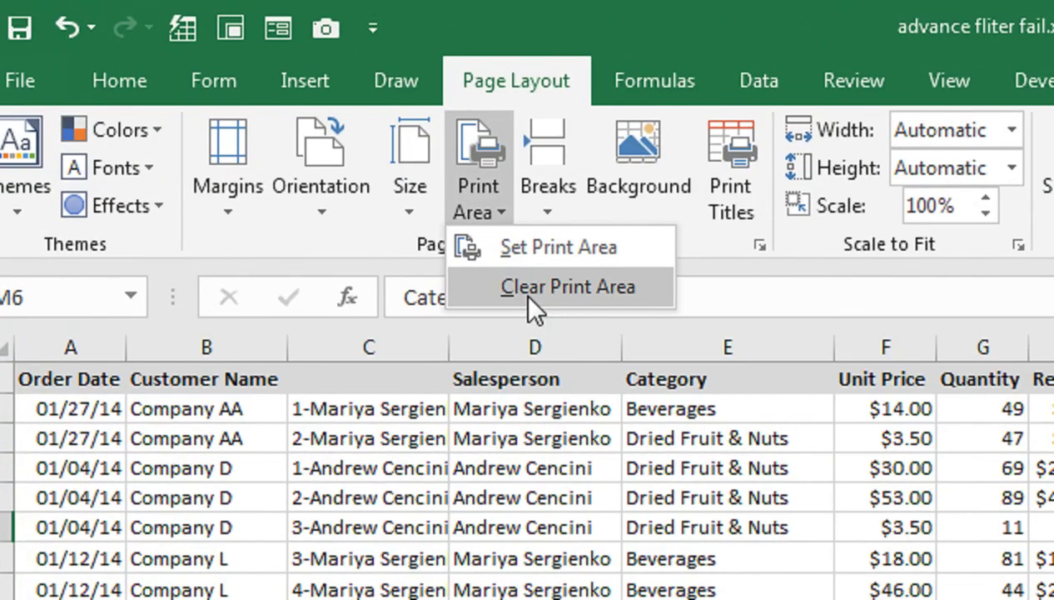
click(528, 292)
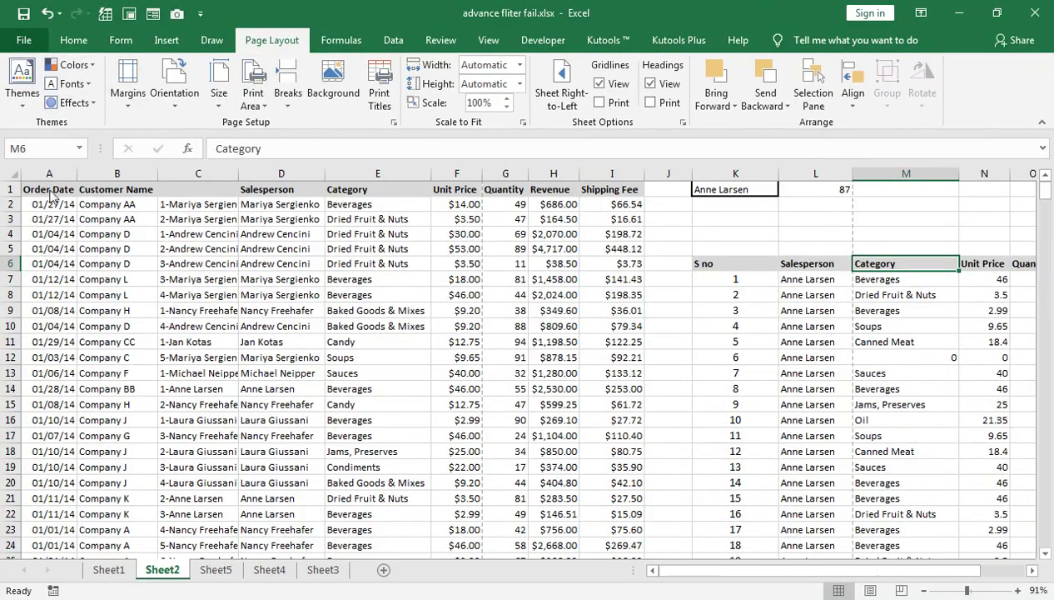
Check how the whole sheet prints without a print area in the print preview, then return to Sheet2
key(alt+f)
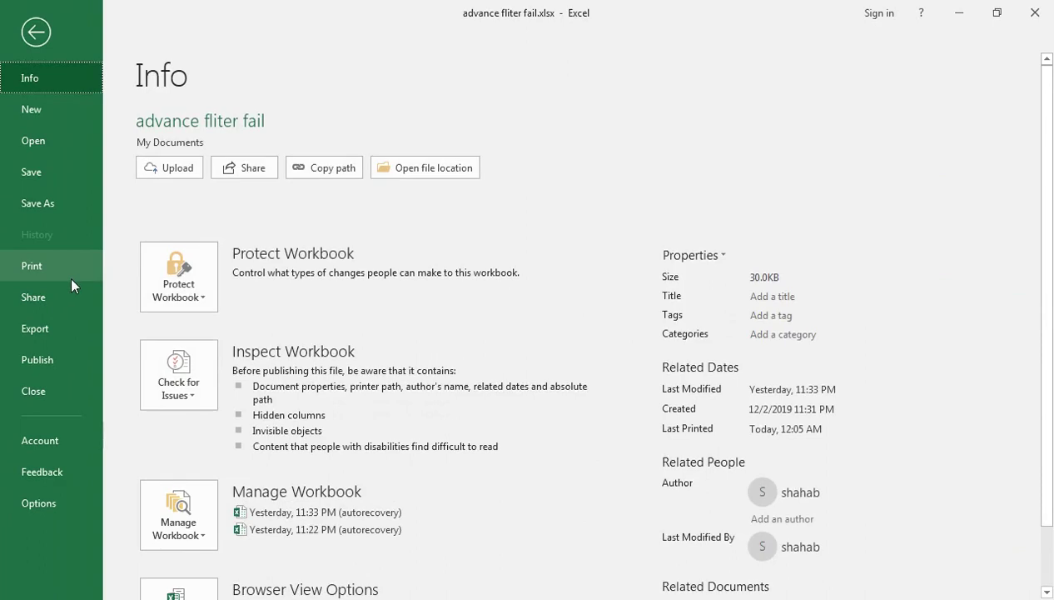
click(68, 274)
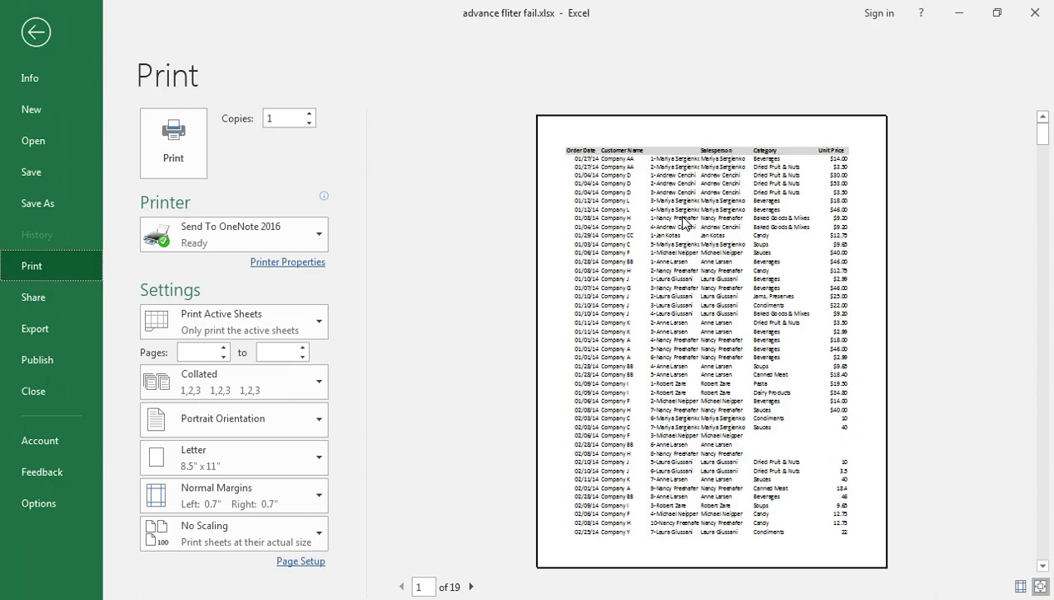
click(41, 35)
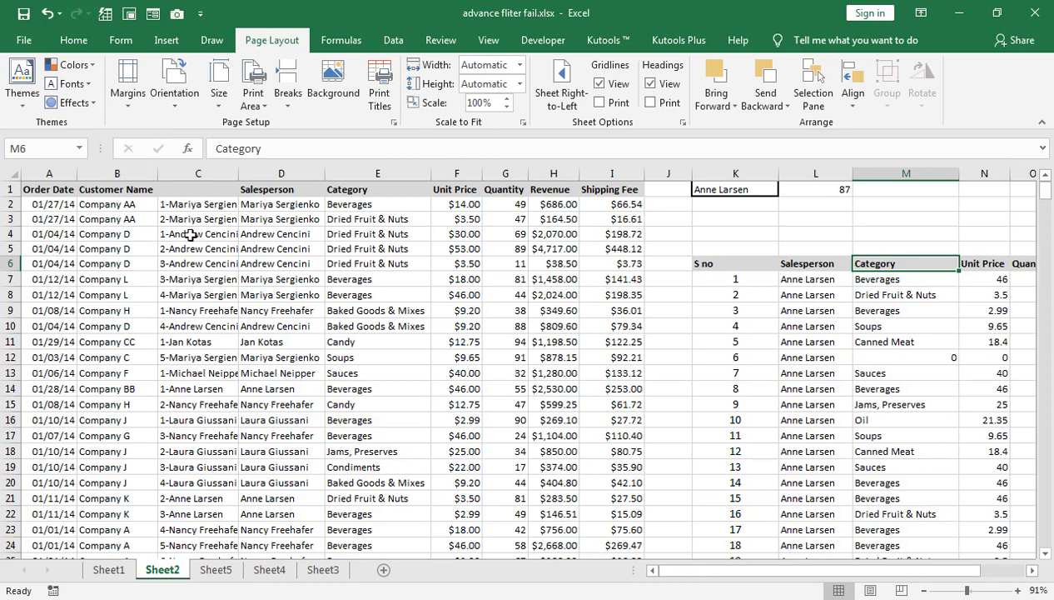
Hide helper column C on Sheet2 and compare the layout with Sheet1
click(204, 170)
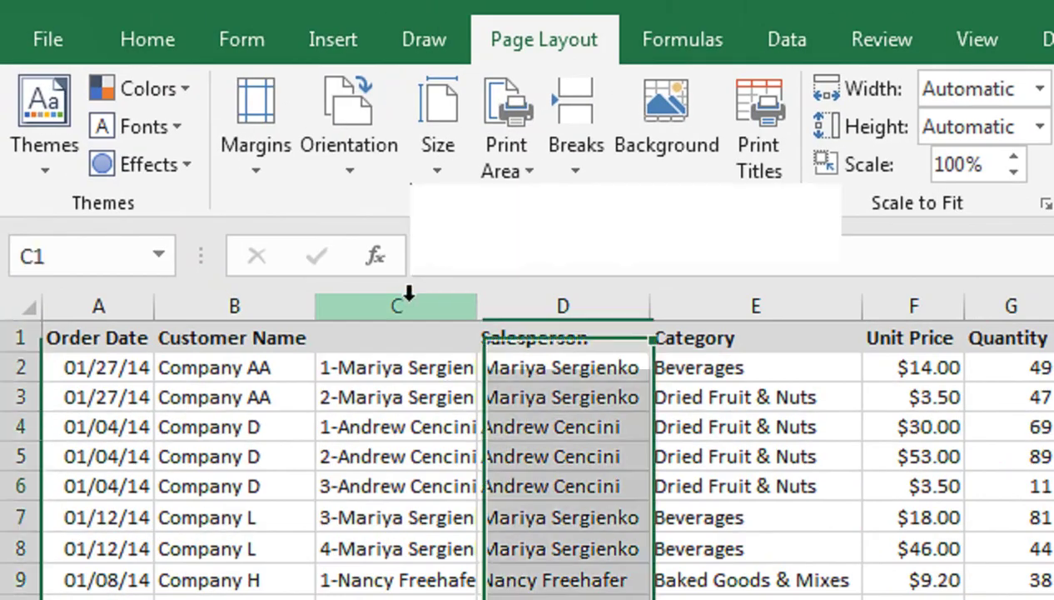
right_click(408, 300)
click(471, 508)
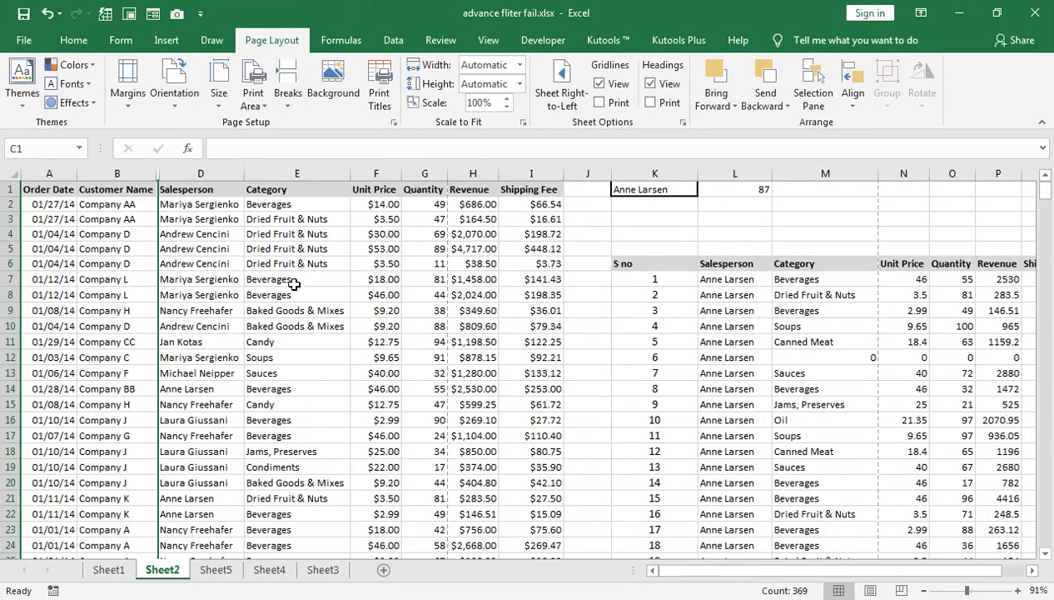
click(110, 569)
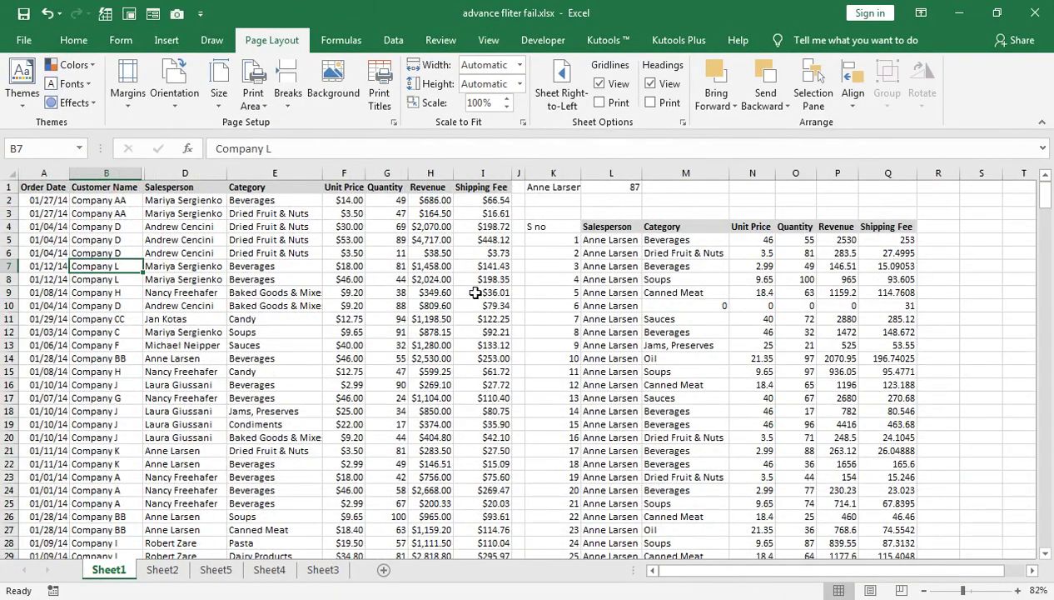
click(162, 568)
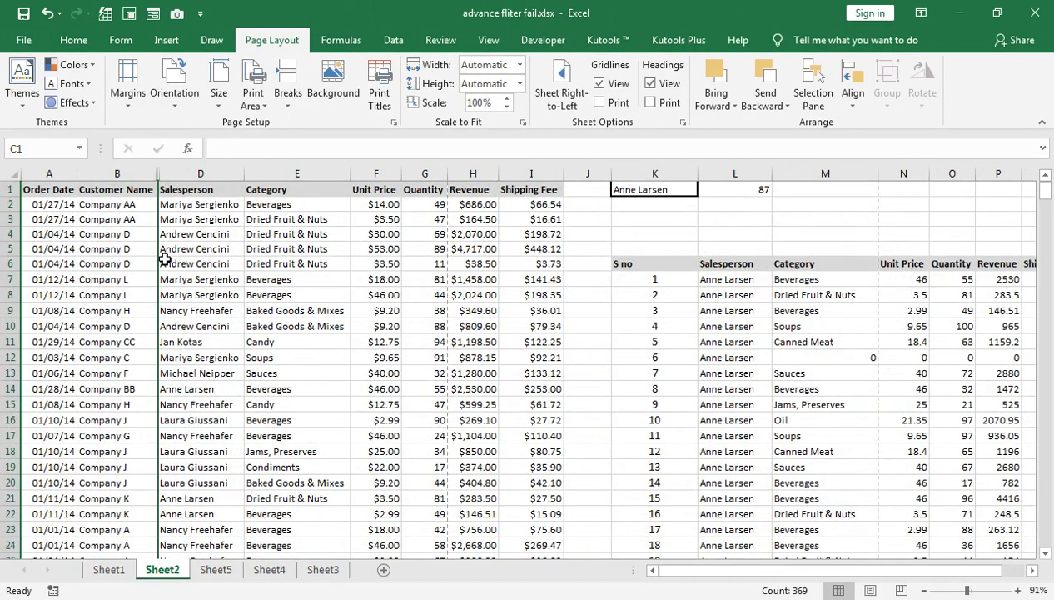
Copy the Sheet2 data from the Salesperson column through Shipping Fee, rows 1 to 370, into Sheet5 starting at A1
click(200, 189)
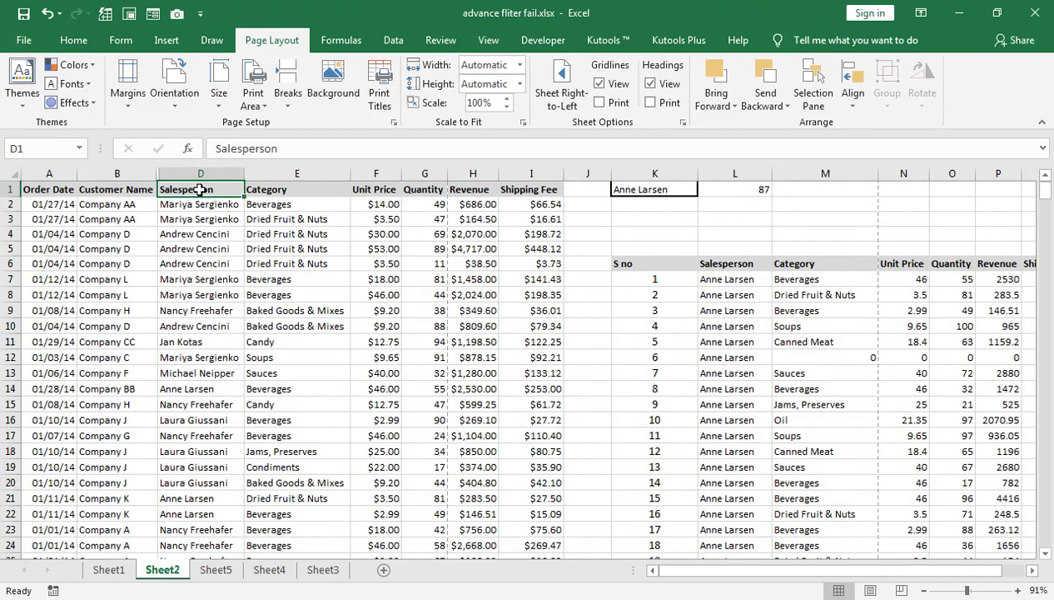
key(shift+Right)
key(shift+Right)
key(shift+Right)
key(shift+Right)
key(shift+Right)
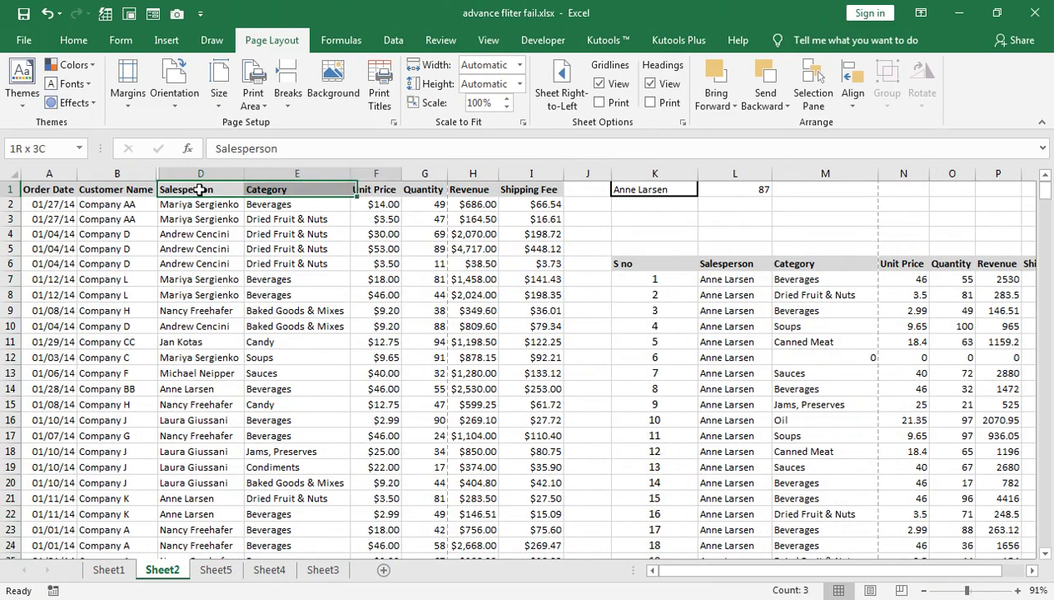
key(ctrl+shift+Down)
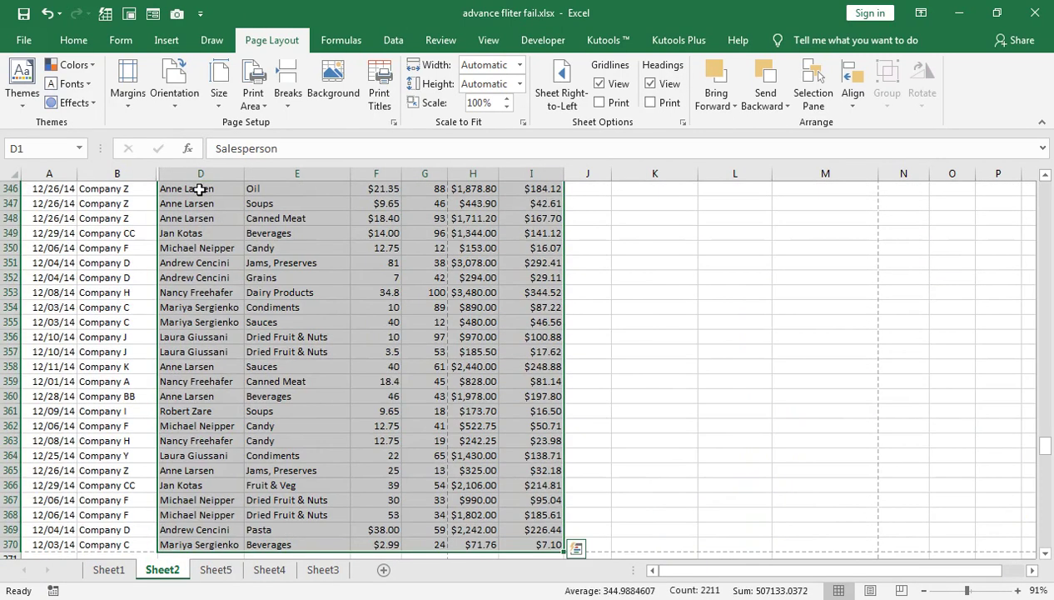
key(ctrl+c)
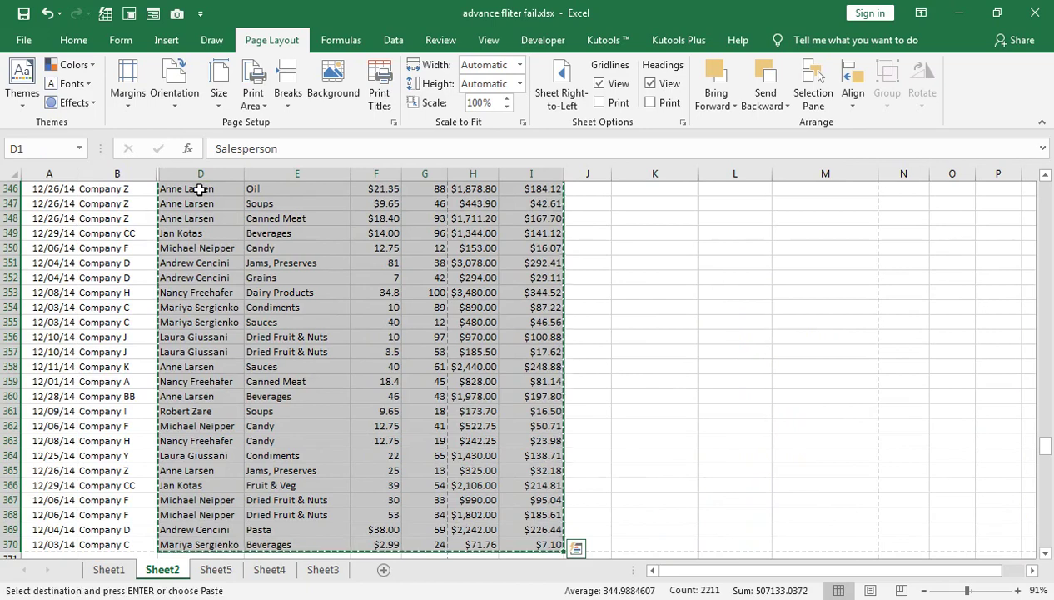
click(215, 569)
key(ctrl+v)
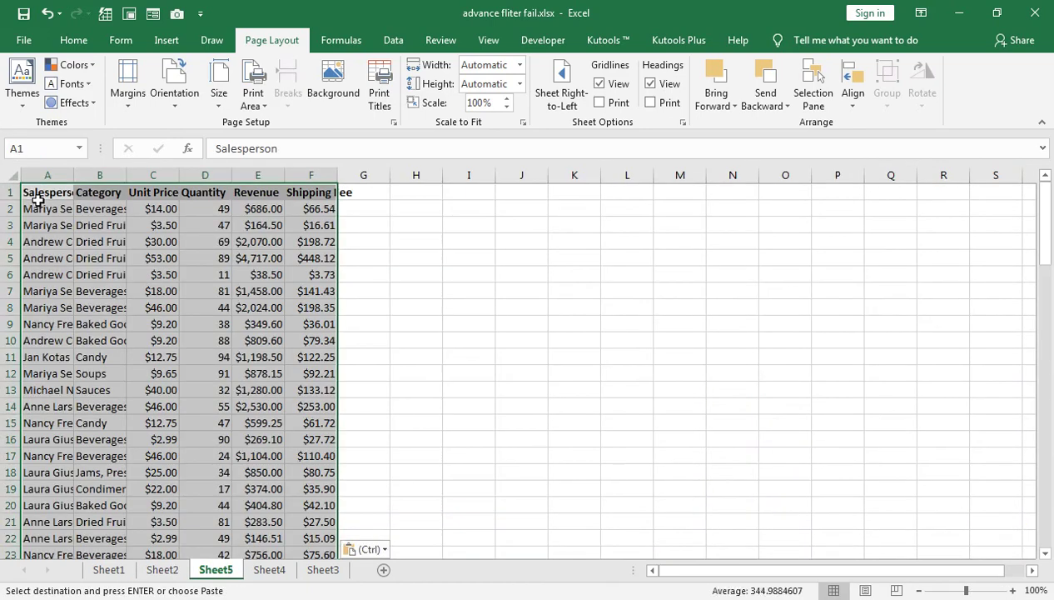
Autofit all column widths on Sheet5 and look through the pasted rows
click(11, 175)
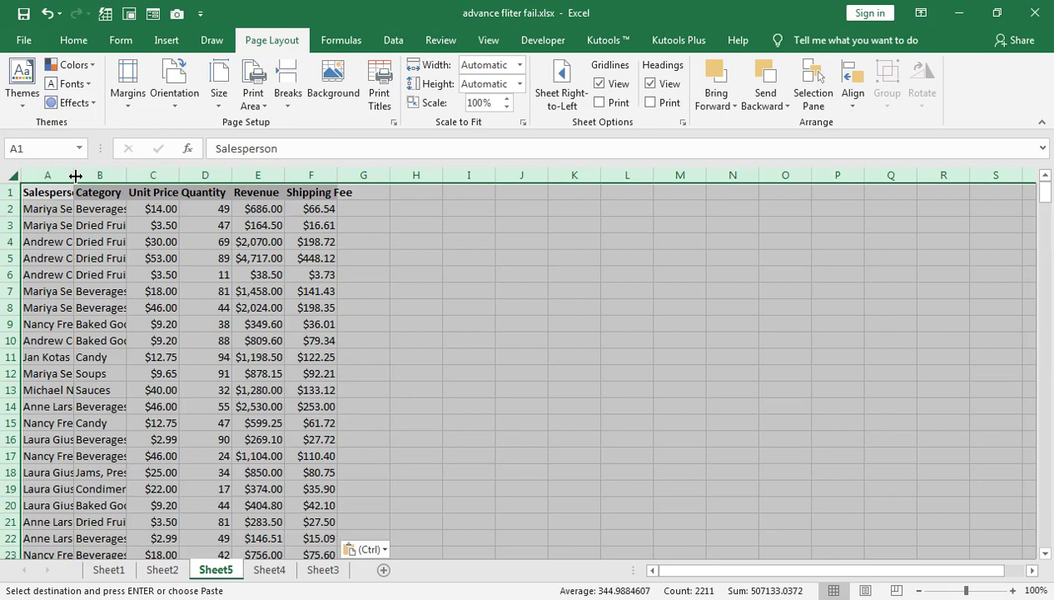
double_click(74, 175)
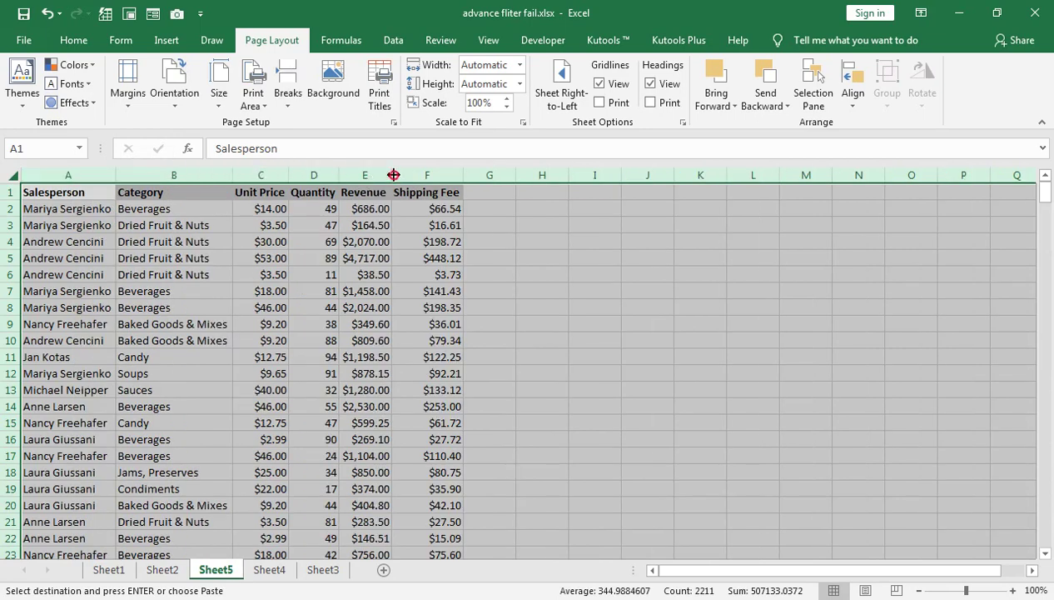
scroll(320, 283, down, 19)
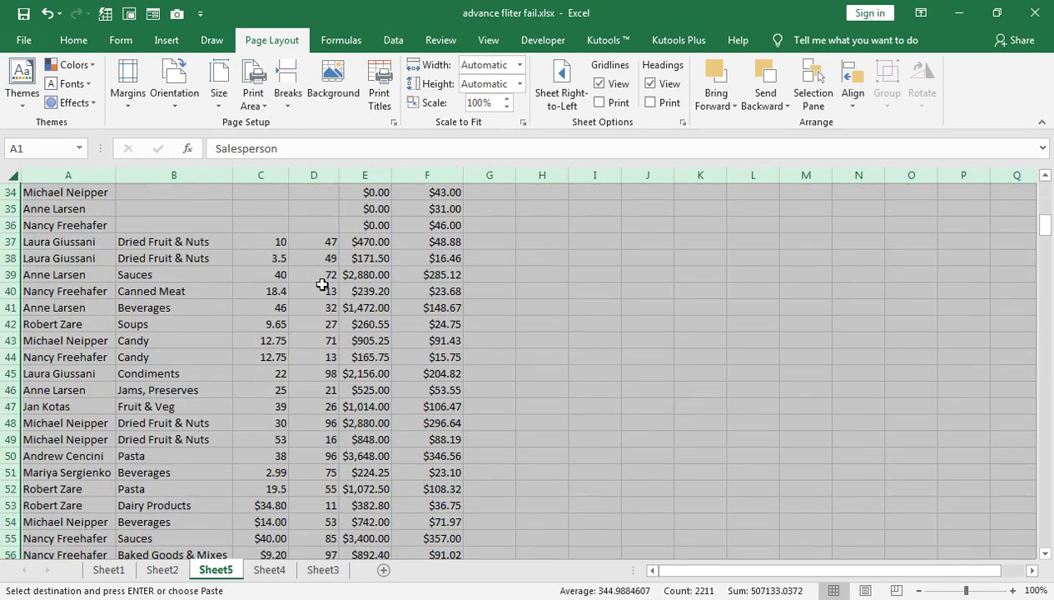
scroll(316, 288, down, 19)
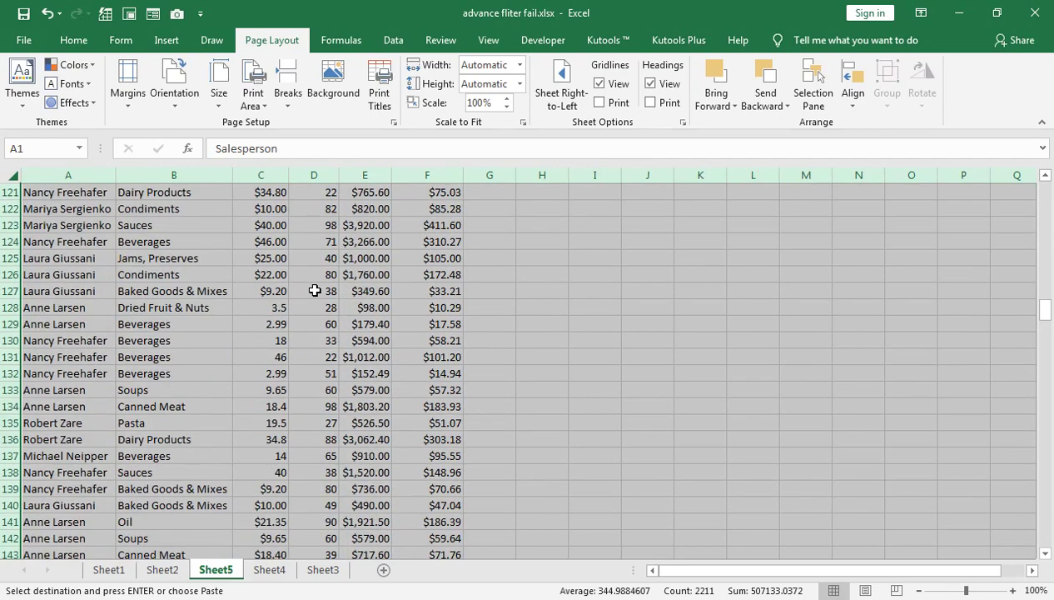
scroll(311, 293, up, 20)
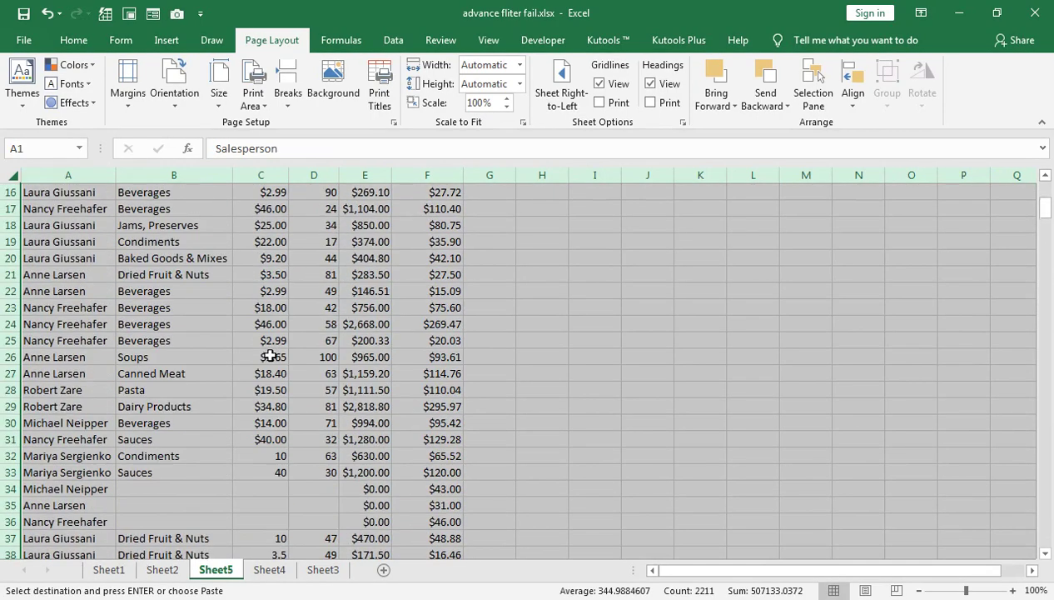
Apply All Borders to the empty range H1:M6 on Sheet5
drag(550, 190, 801, 265)
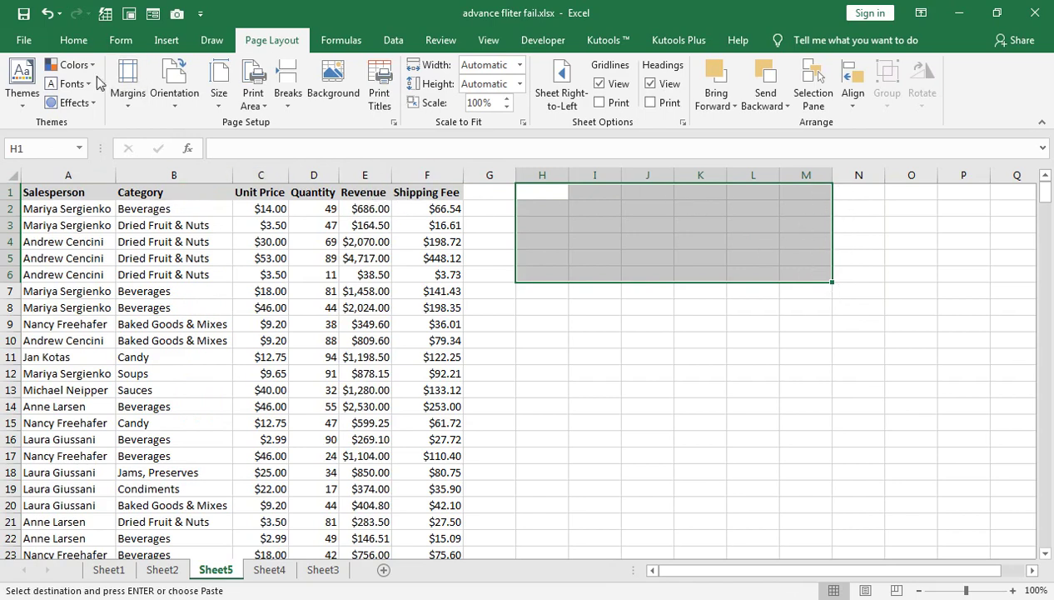
click(74, 40)
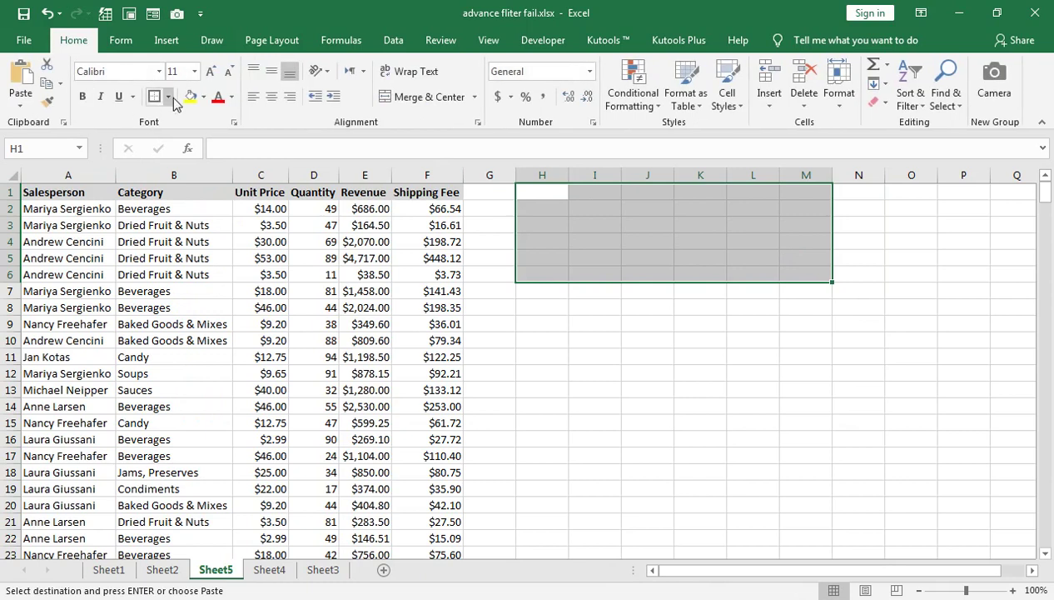
click(169, 96)
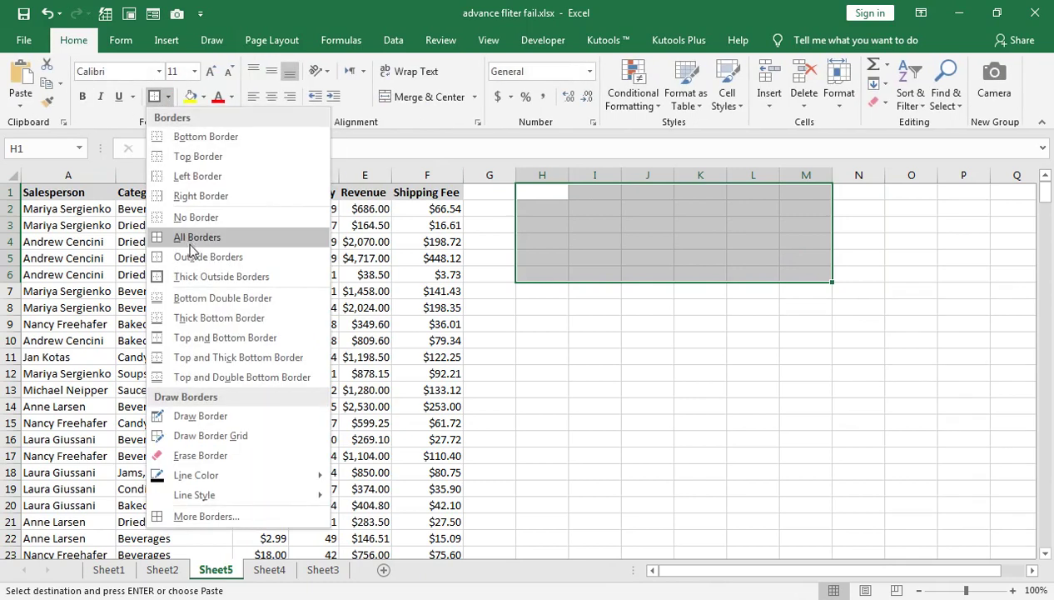
click(192, 240)
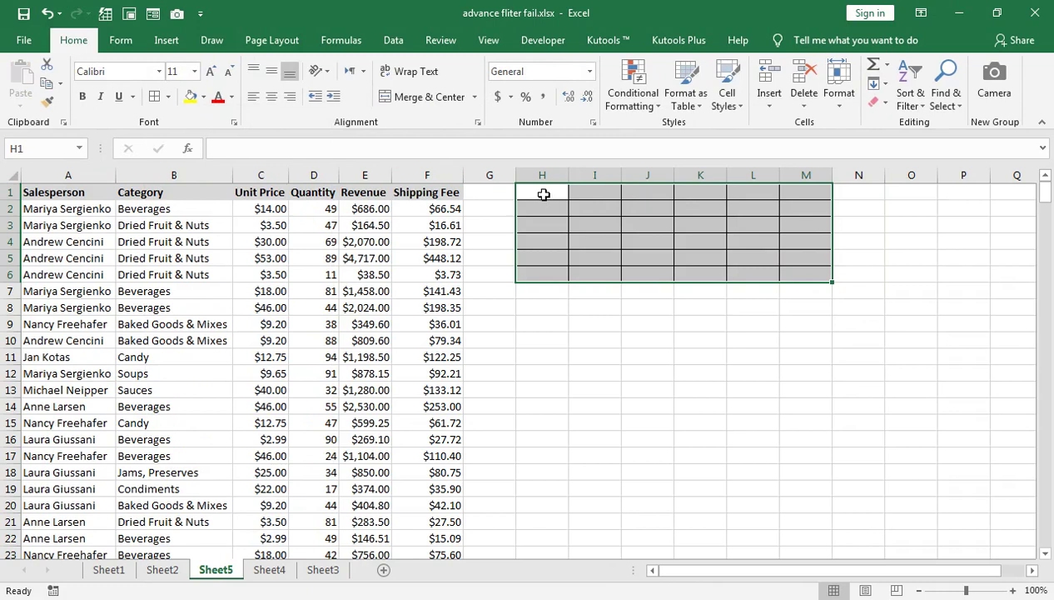
Copy the headers in A1:F1 to H1:M1 and autofit columns H to M
drag(88, 191, 414, 194)
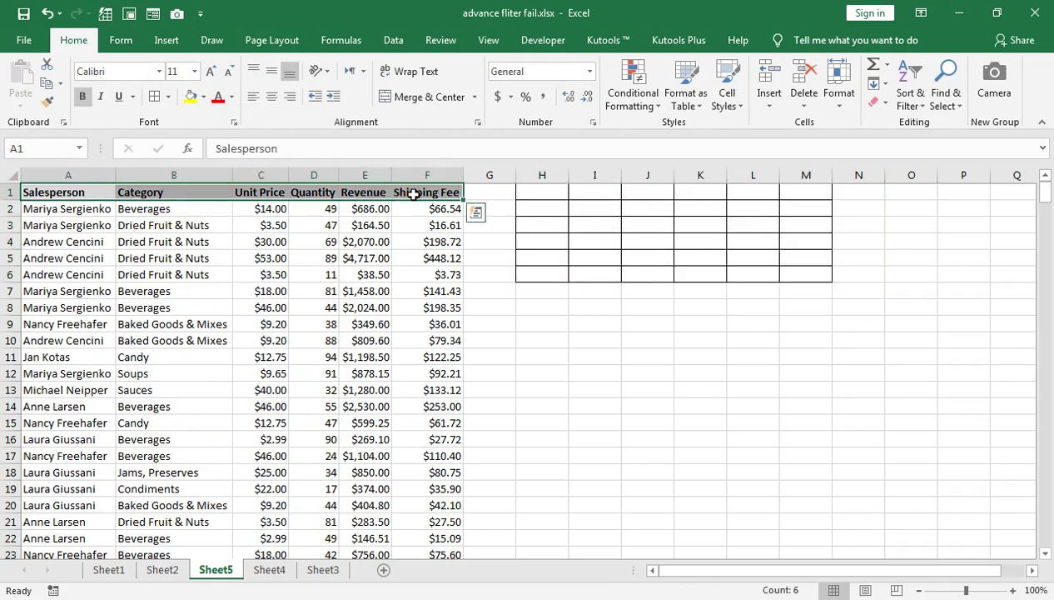
key(ctrl+c)
click(533, 190)
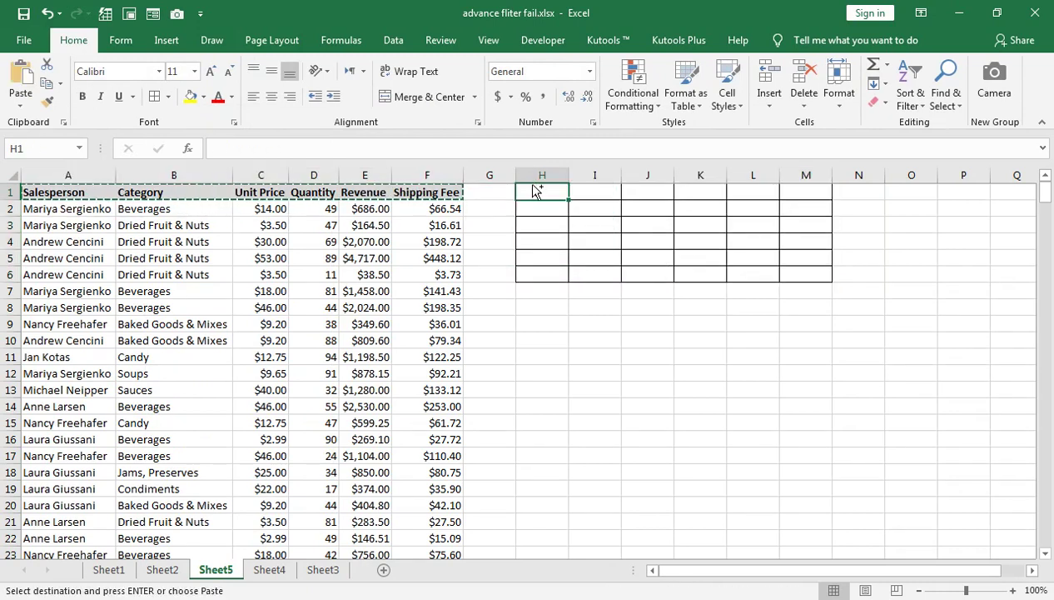
key(ctrl+v)
drag(541, 173, 806, 173)
double_click(780, 173)
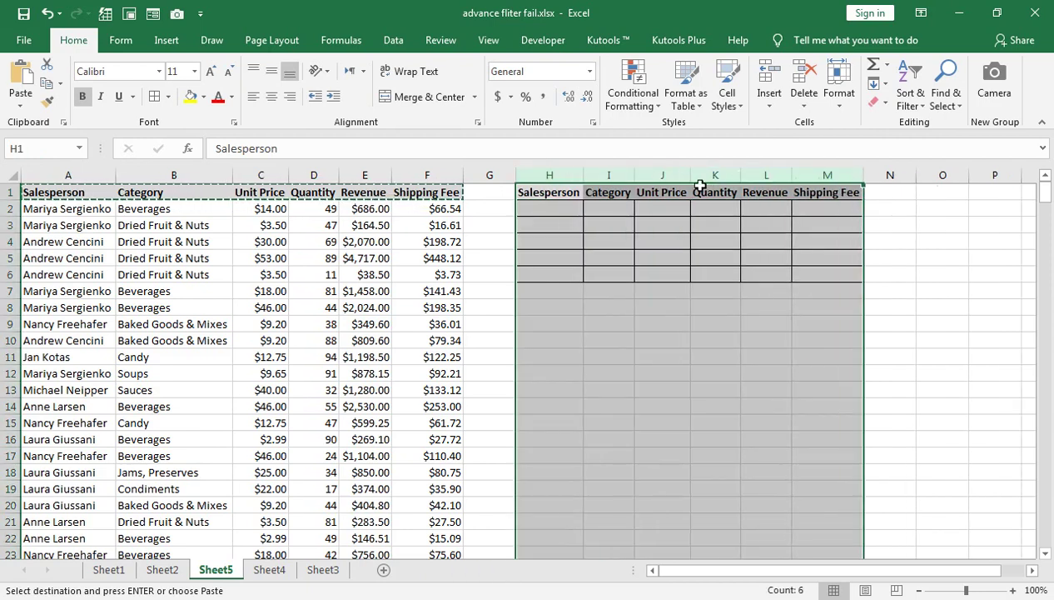
Add a vertical scroll bar form control in column N beside the bordered table, spanning rows 1 to 6
click(537, 40)
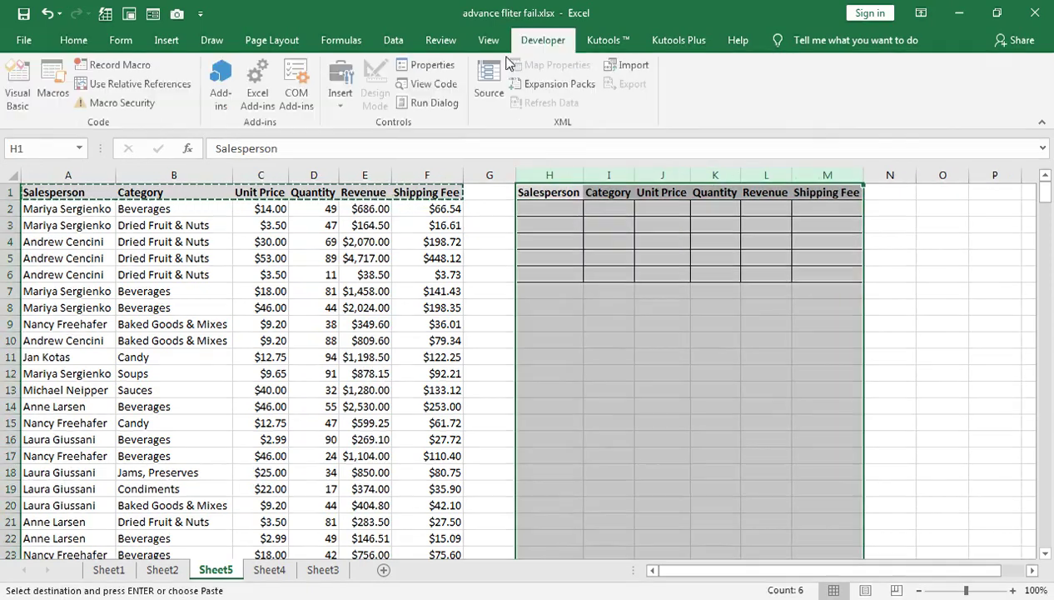
click(344, 93)
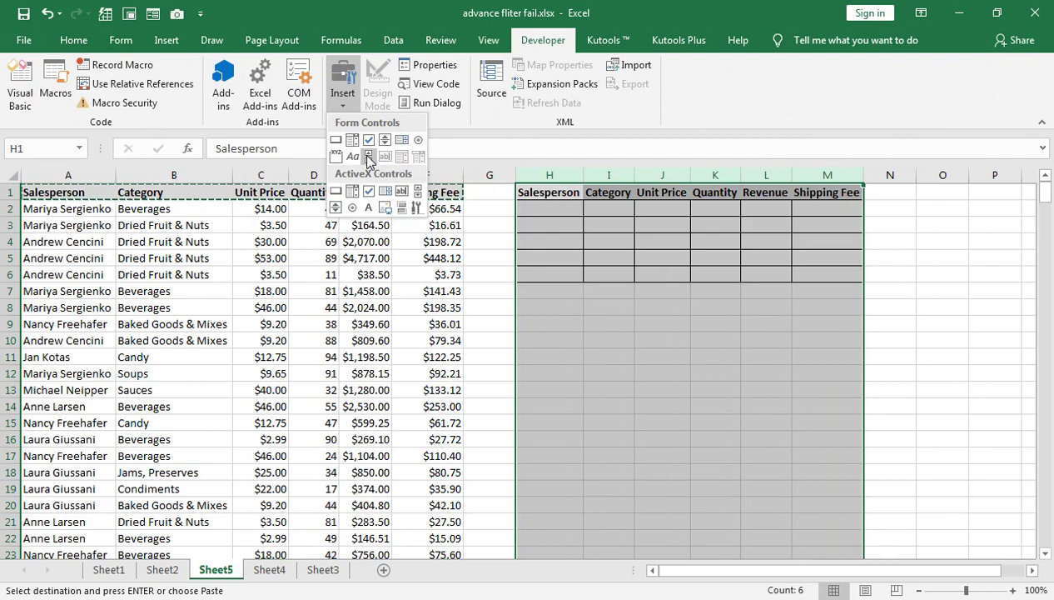
click(369, 157)
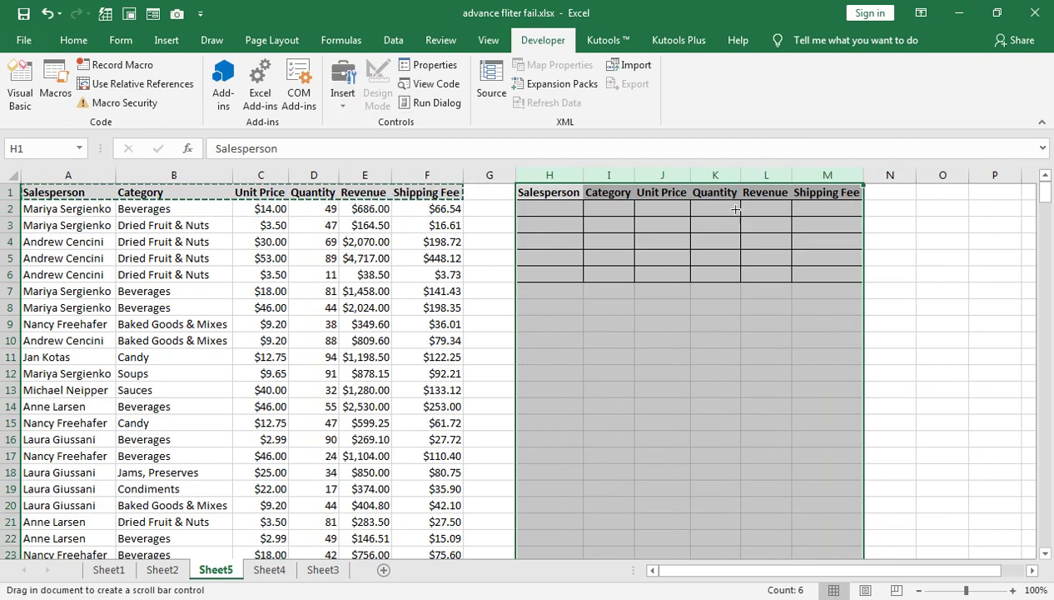
mouse_move(866, 188)
mouse_down()
mouse_move(877, 259)
mouse_move(894, 284)
mouse_up()
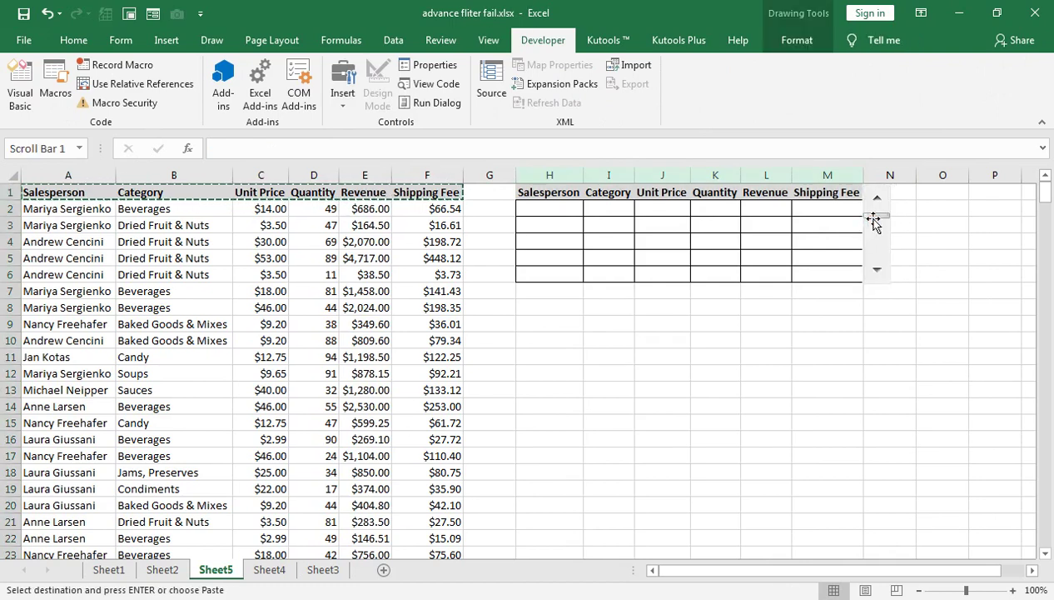
click(943, 241)
right_click(881, 215)
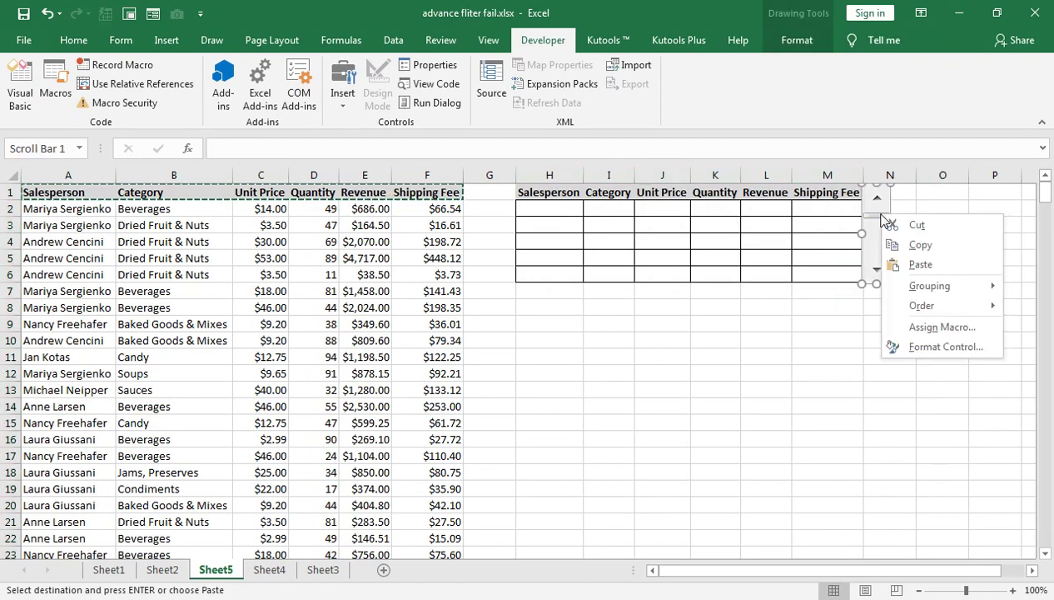
click(895, 345)
drag(358, 178, 632, 293)
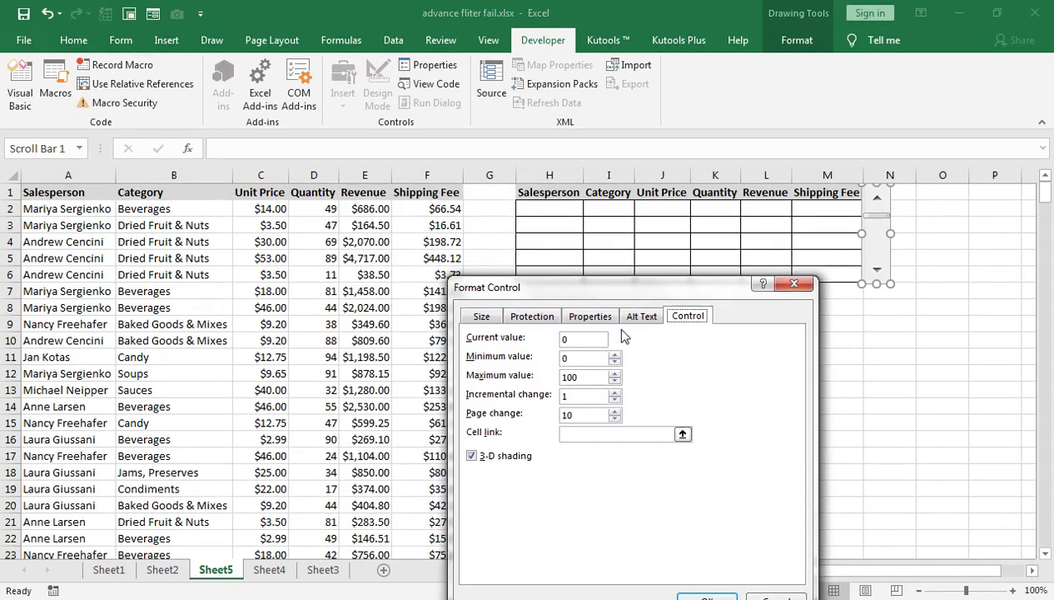
click(573, 343)
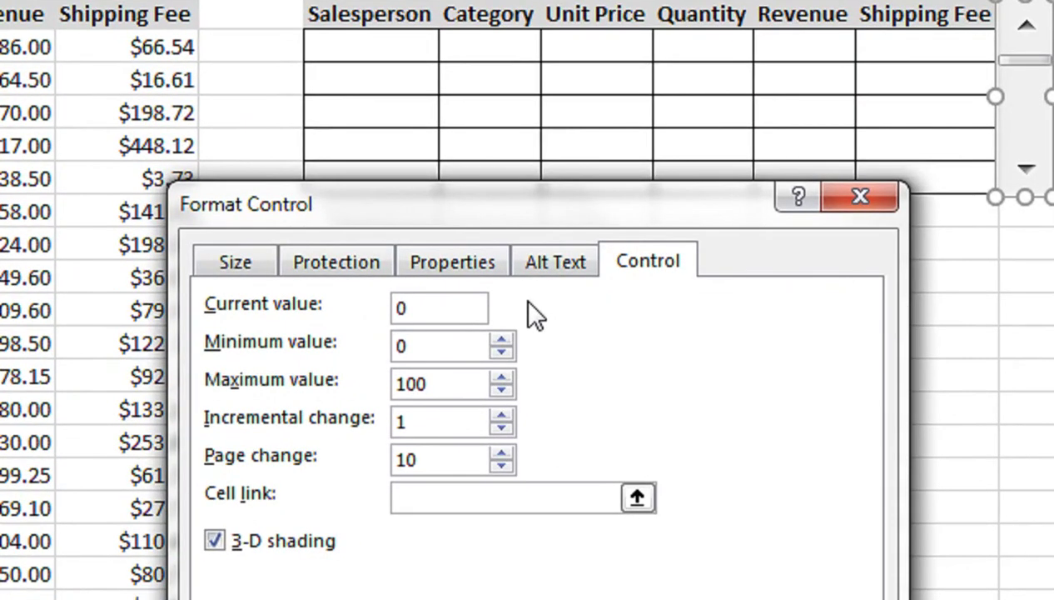
key(BackSpace)
text(1)
click(421, 344)
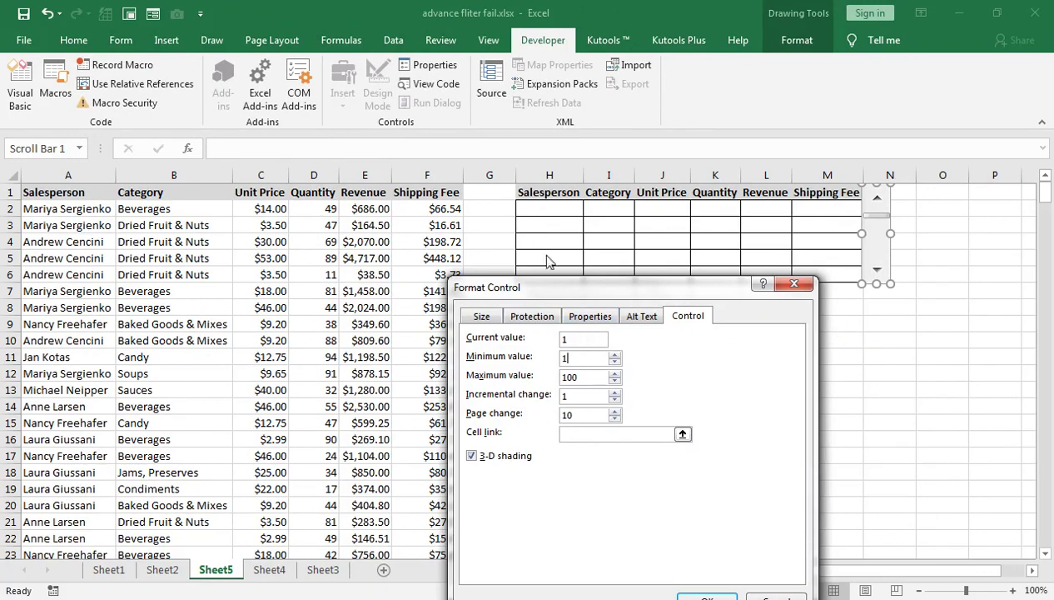
click(774, 596)
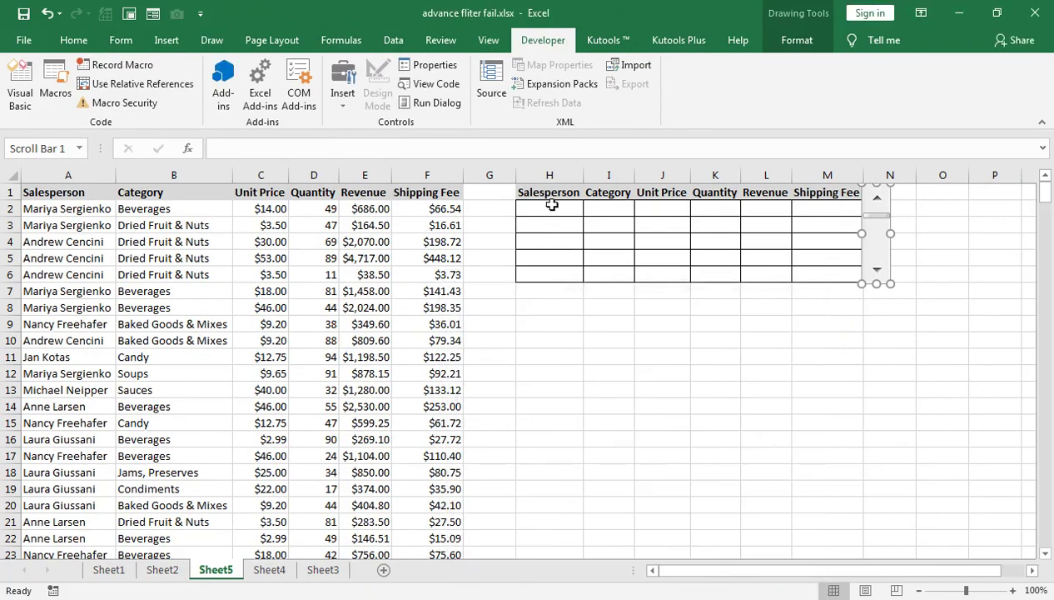
Check where the data in column A ends, and set the scroll bar's current value to 1, minimum to 1 and maximum to 365
click(94, 193)
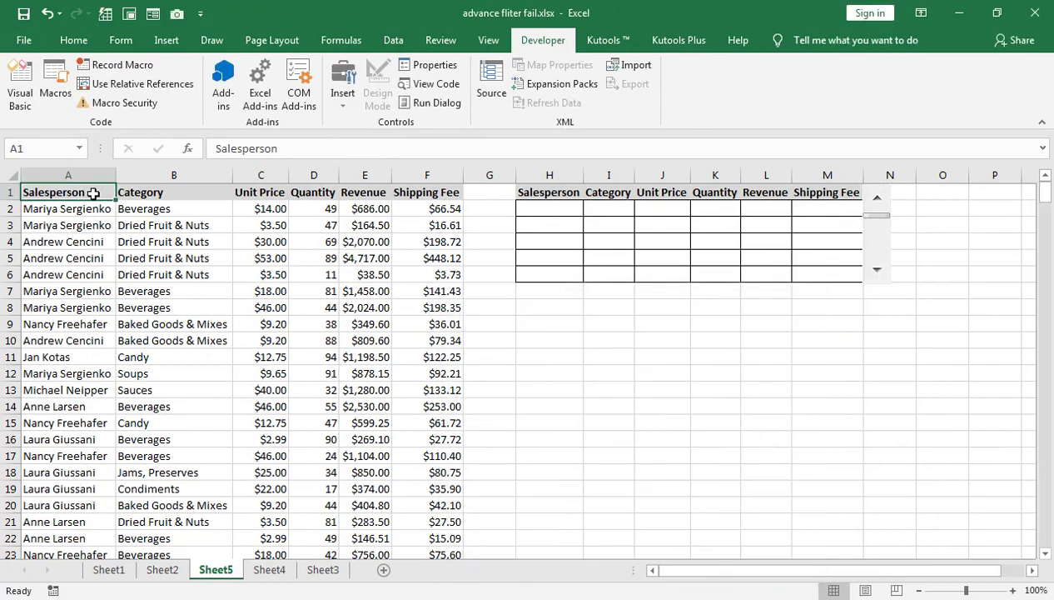
key(ctrl+Down)
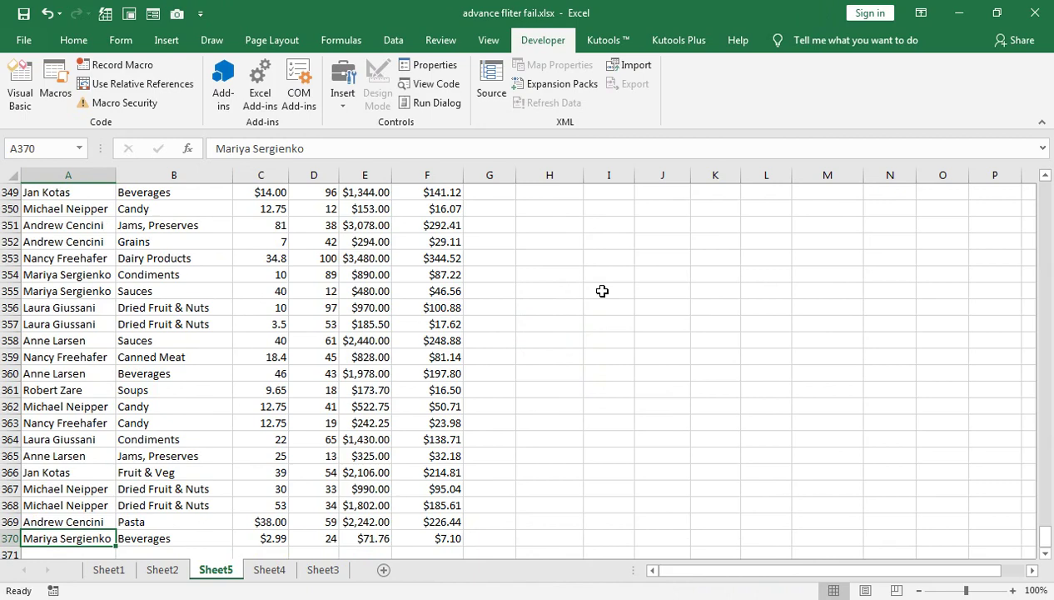
key(ctrl+Up)
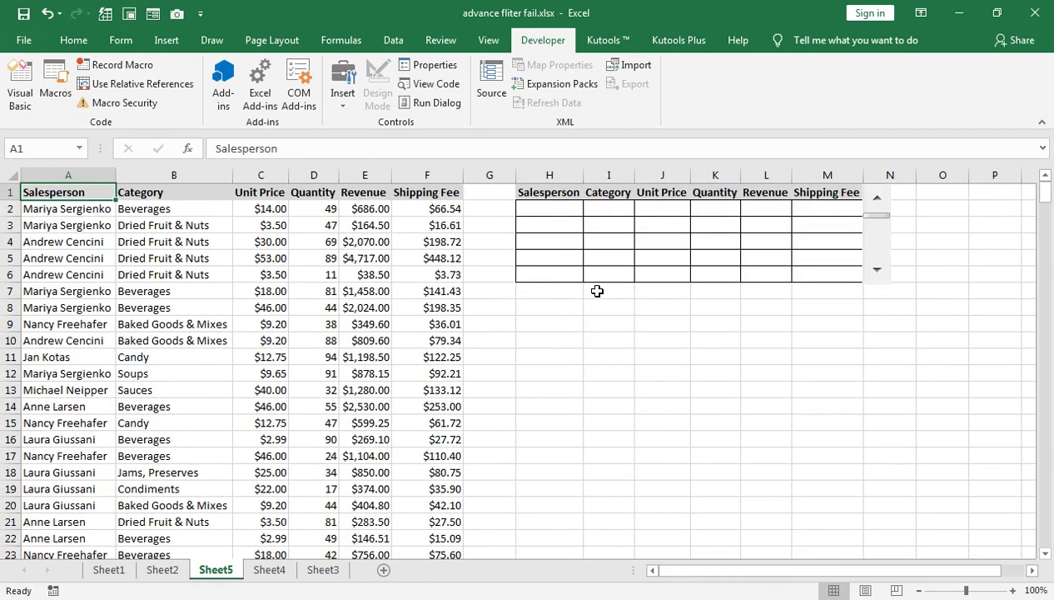
right_click(870, 270)
click(902, 403)
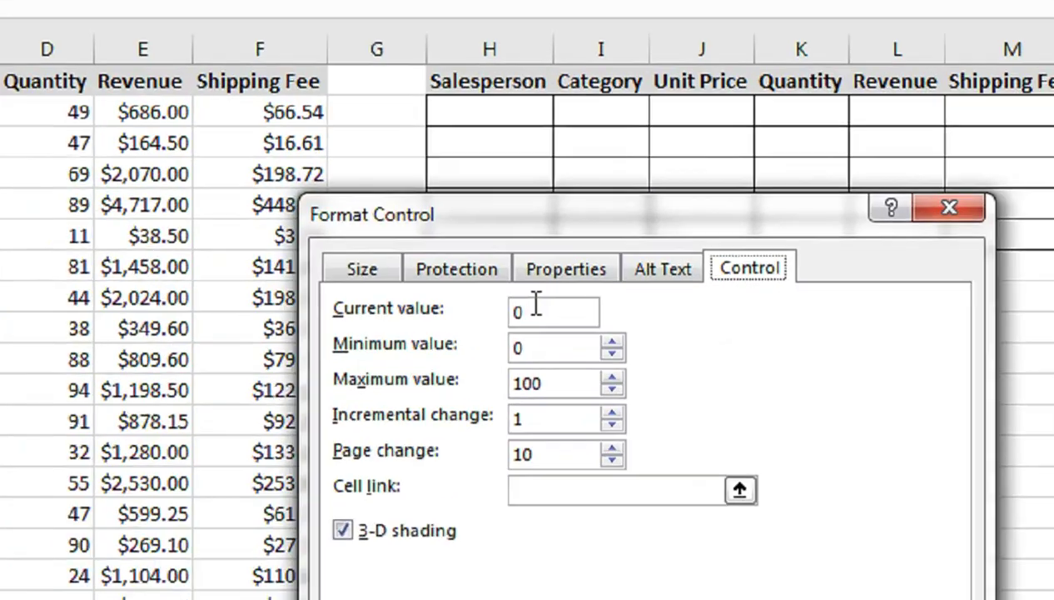
click(574, 310)
click(530, 351)
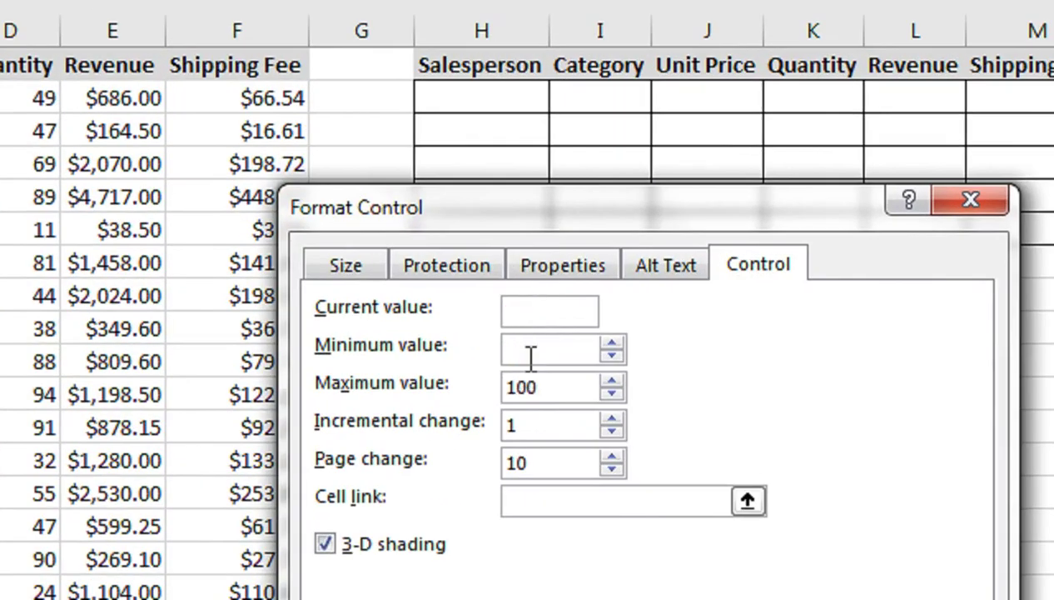
click(549, 319)
key(BackSpace)
key(BackSpace)
key(BackSpace)
text(365)
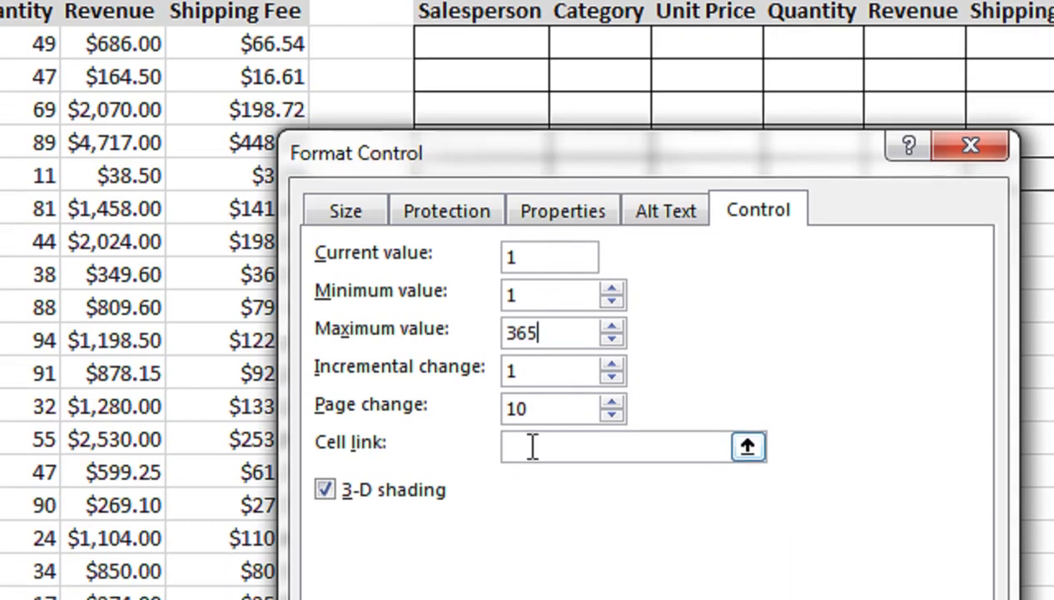
Link the scroll bar to cell $H$7 and apply the control settings
click(533, 500)
drag(284, 140, 646, 279)
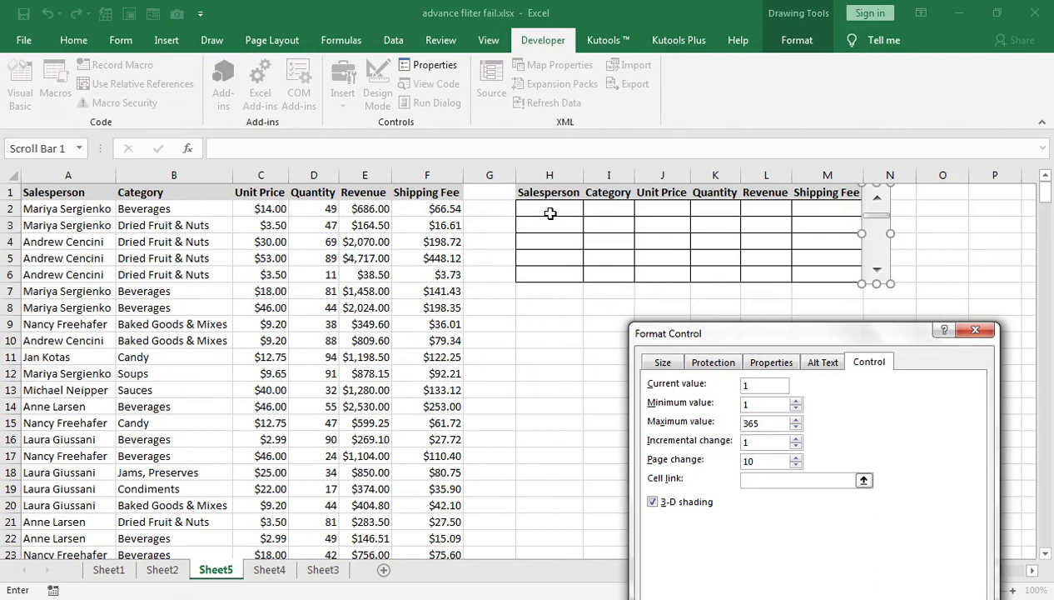
click(570, 292)
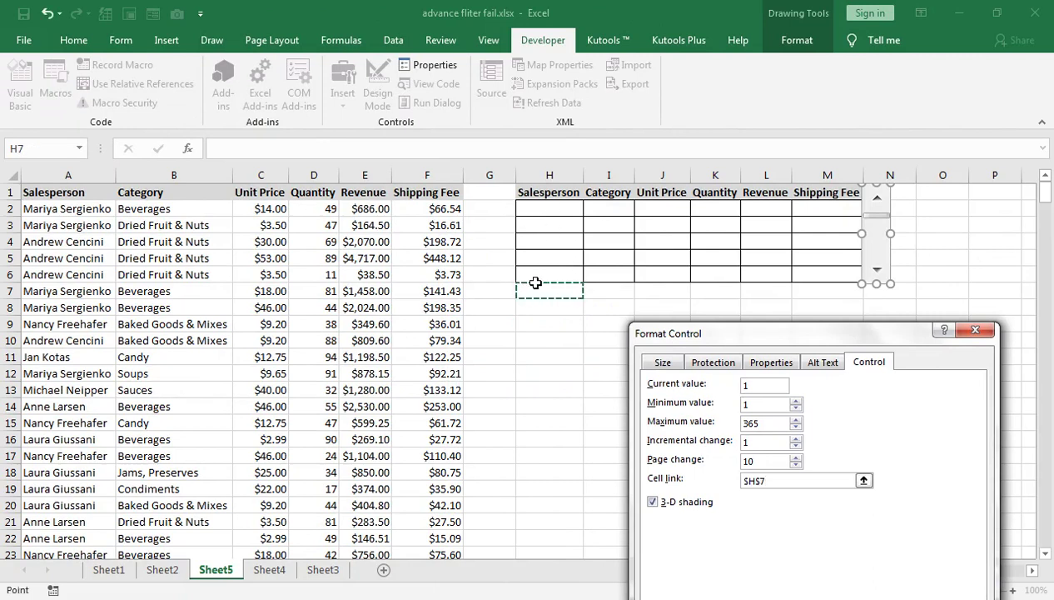
drag(683, 331, 667, 217)
click(872, 533)
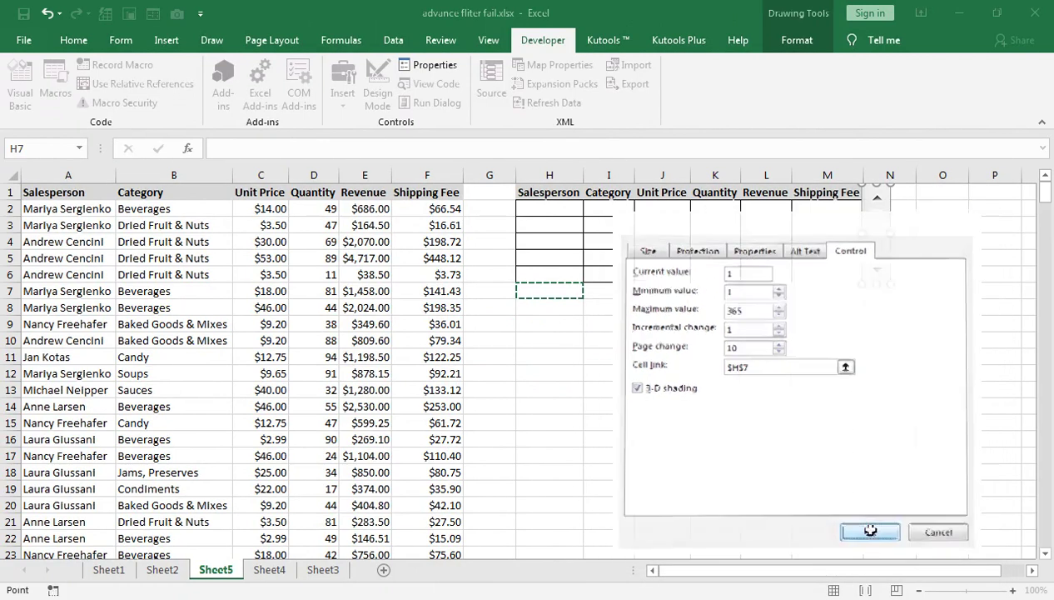
Enter =OFFSET(A1,$H$7,0) in cell H2 under the Salesperson header of the bordered table
click(719, 287)
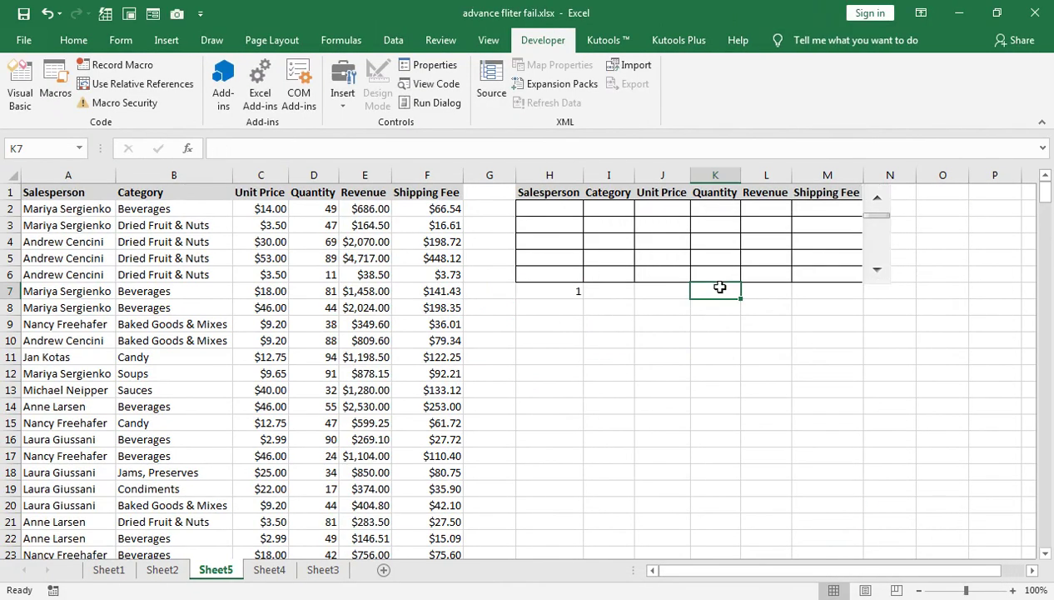
click(546, 196)
click(543, 208)
text(=)
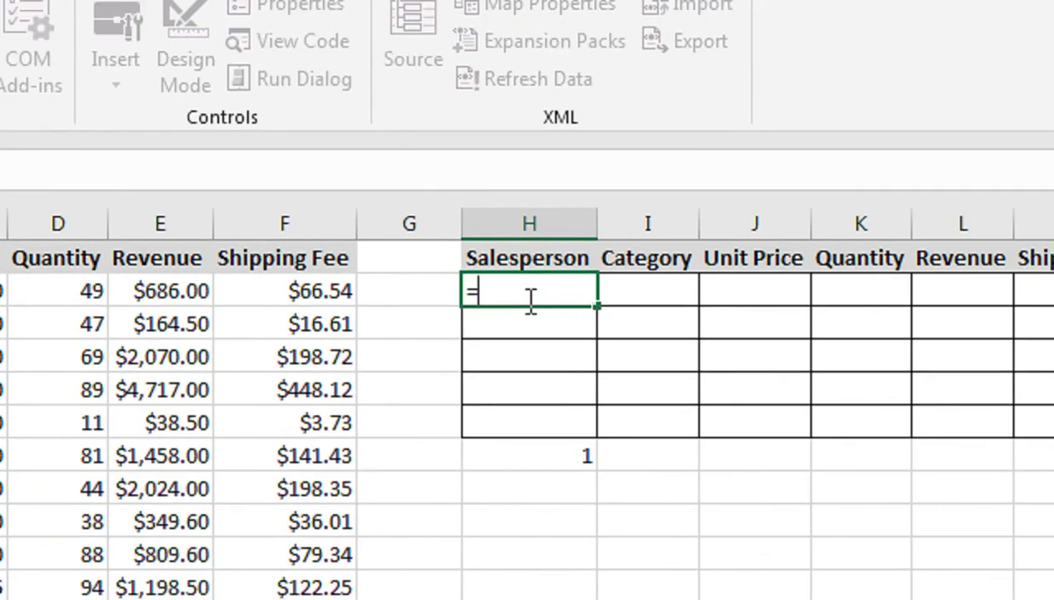
text(OF)
key(Tab)
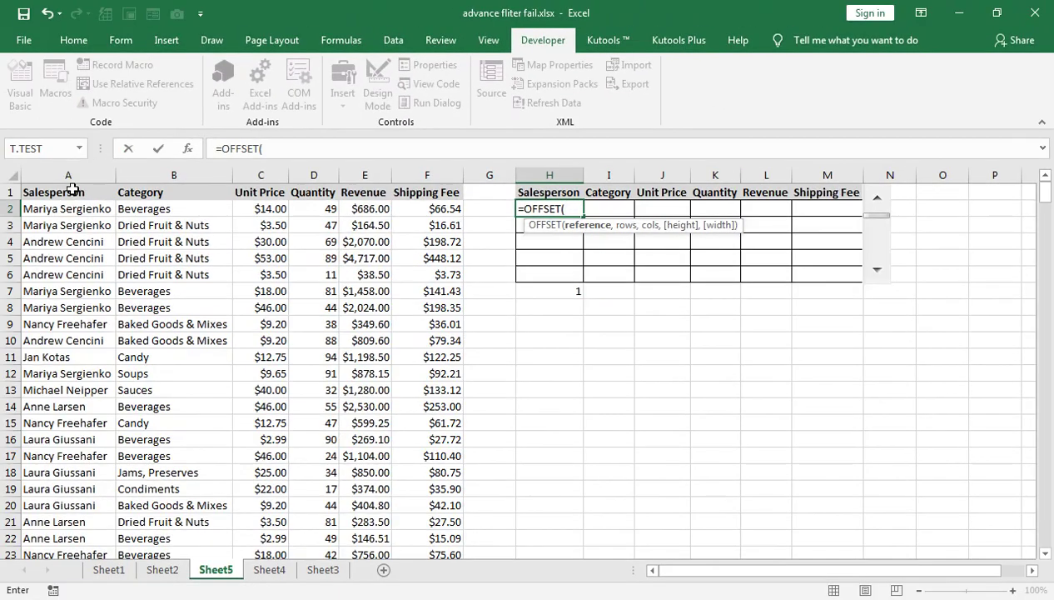
click(72, 192)
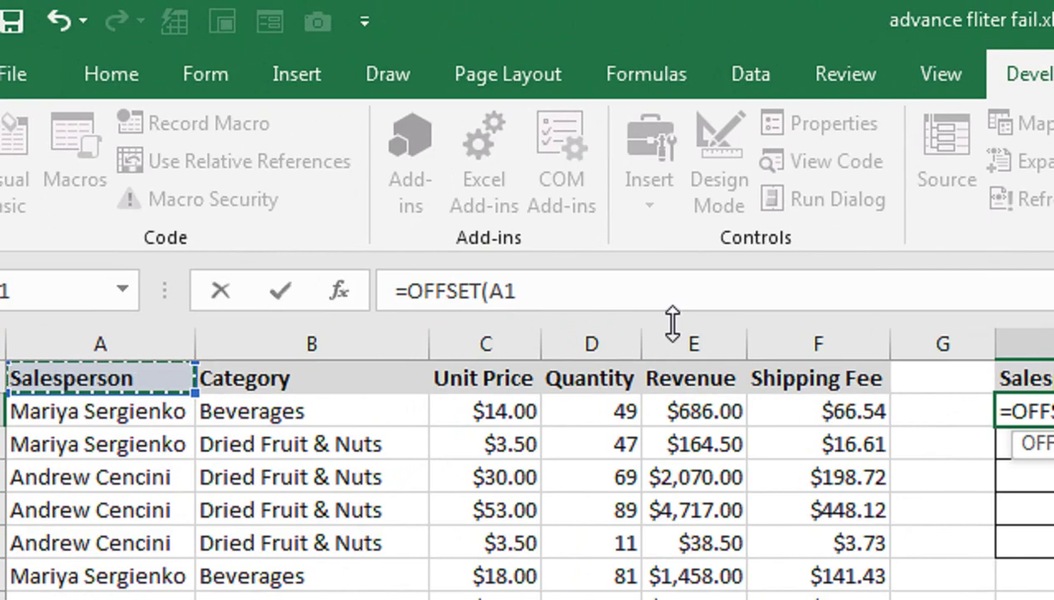
text(,)
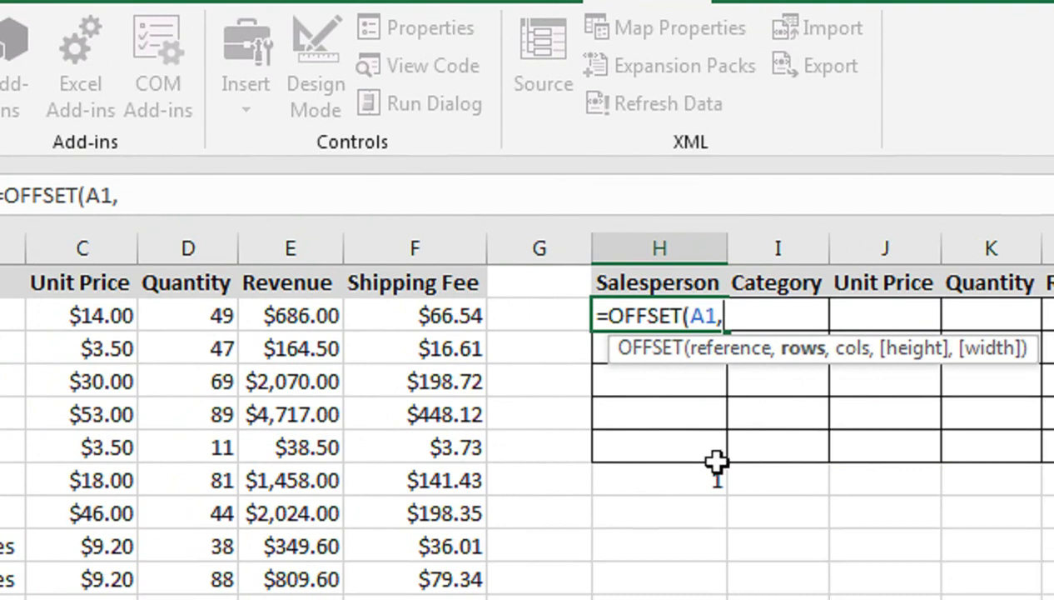
click(708, 573)
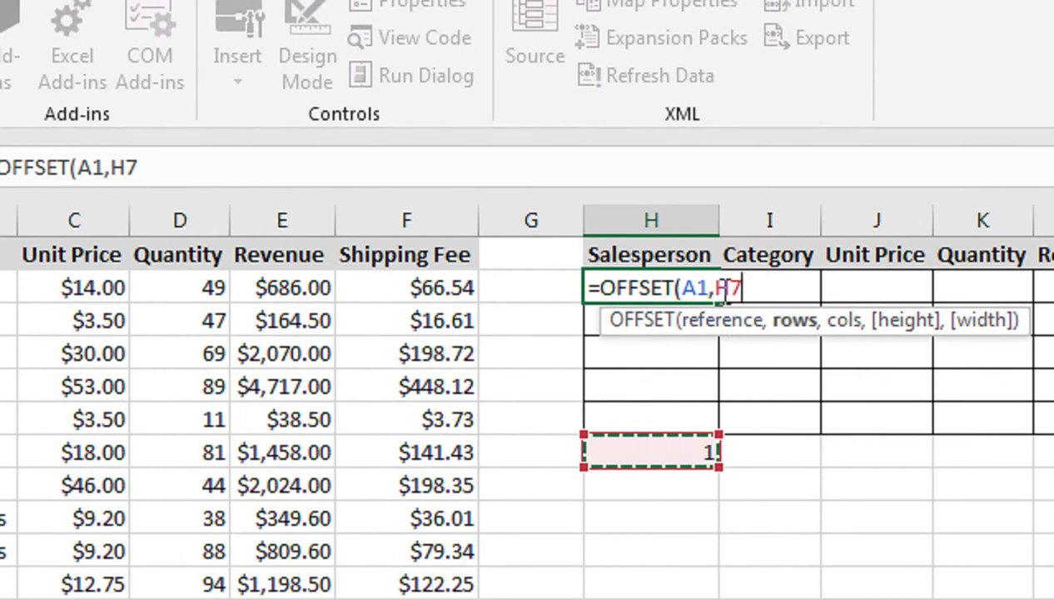
key(F4)
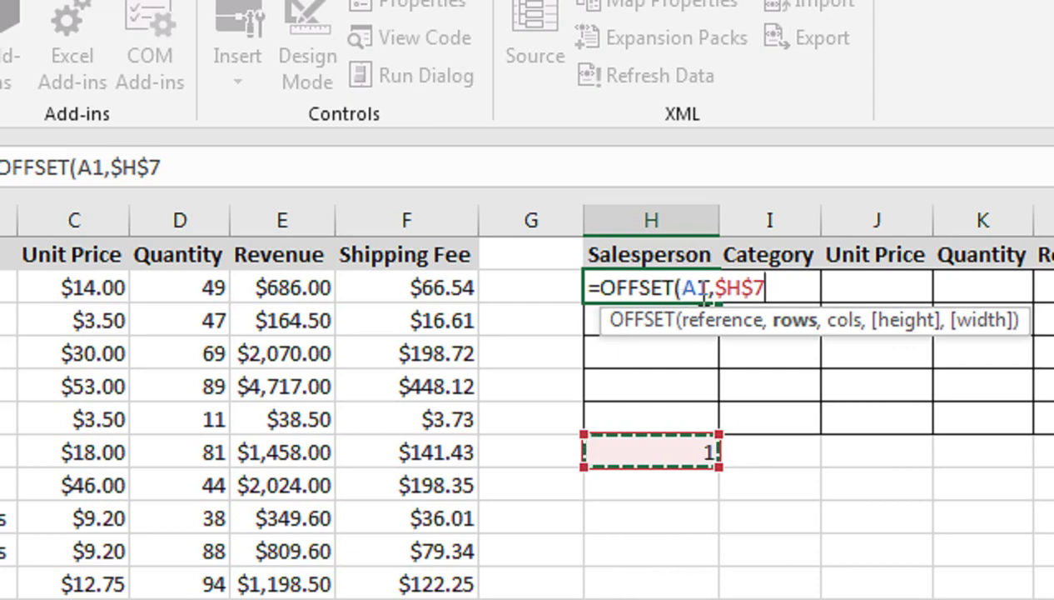
text(,0))
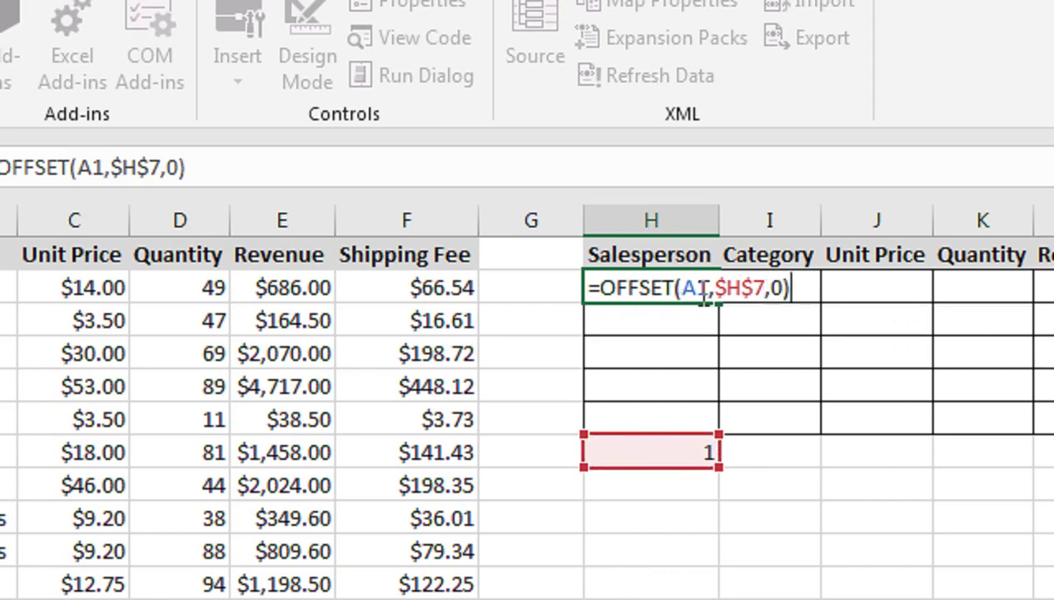
key(Return)
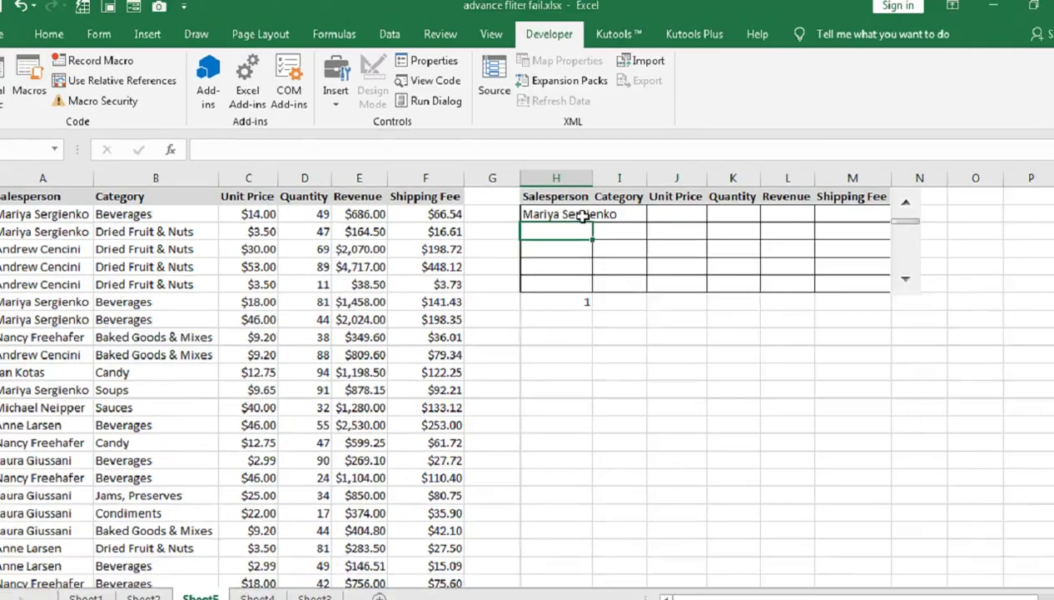
Autofit column H and fill the H2 formula down and across the bordered table through M6
click(700, 289)
drag(720, 218, 721, 218)
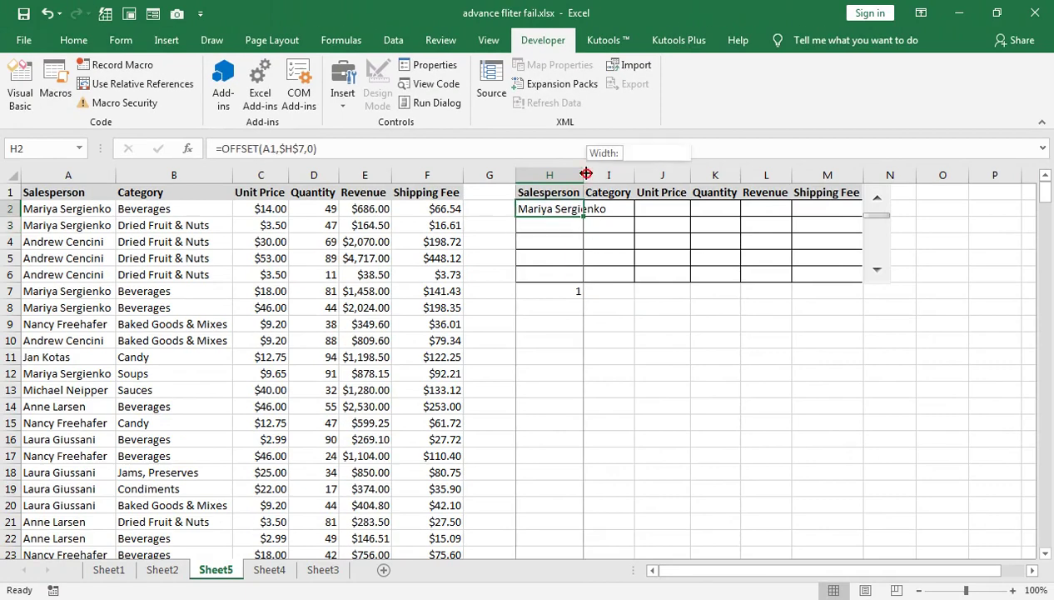
double_click(584, 174)
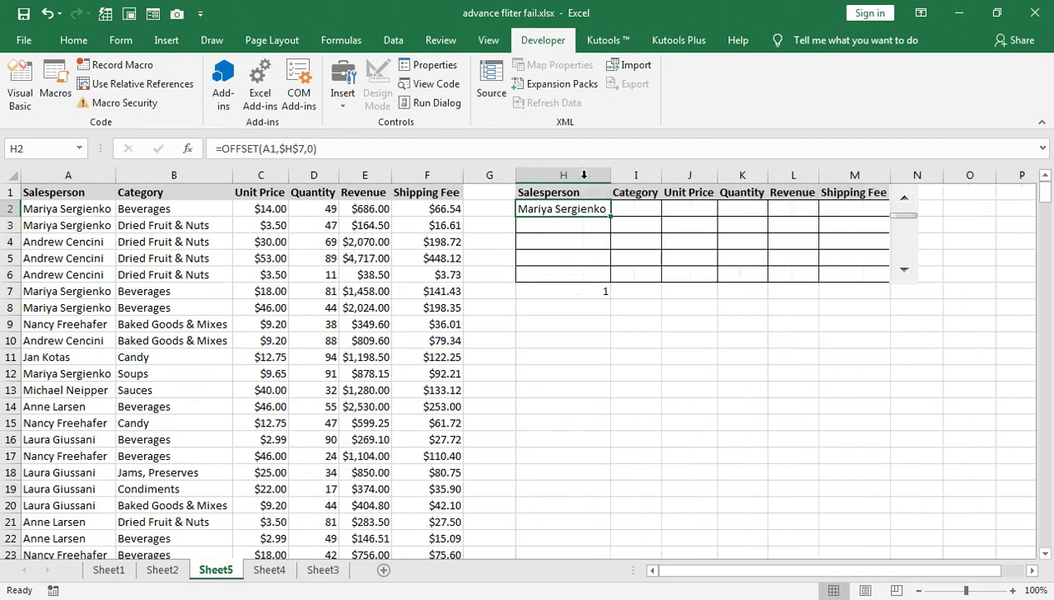
drag(610, 215, 606, 280)
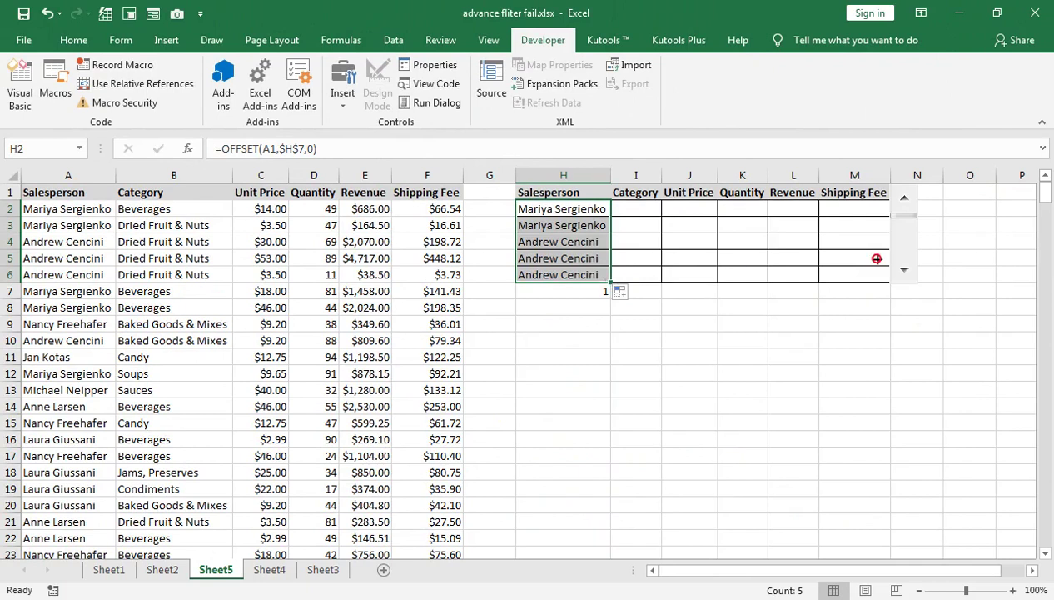
drag(876, 258, 869, 261)
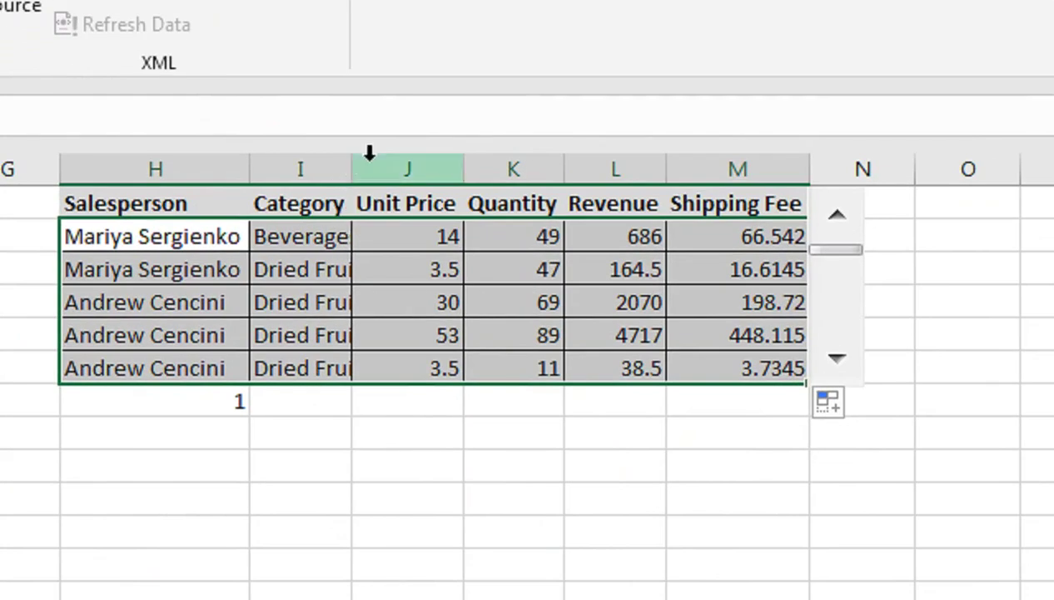
Narrow the empty column G, autofit column I to its category names, and deselect the table
drag(60, 170, 13, 169)
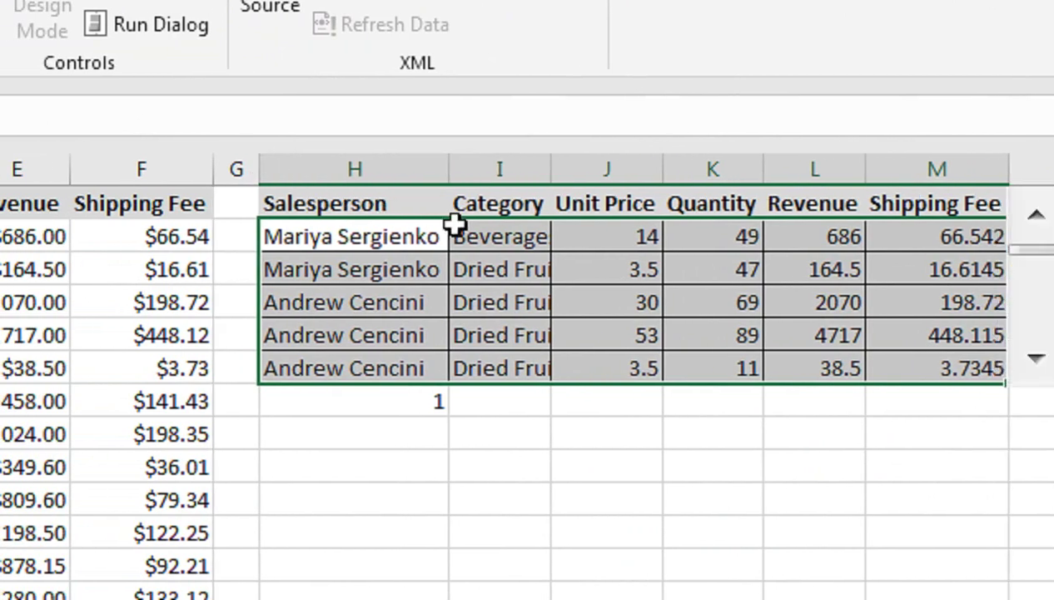
double_click(552, 169)
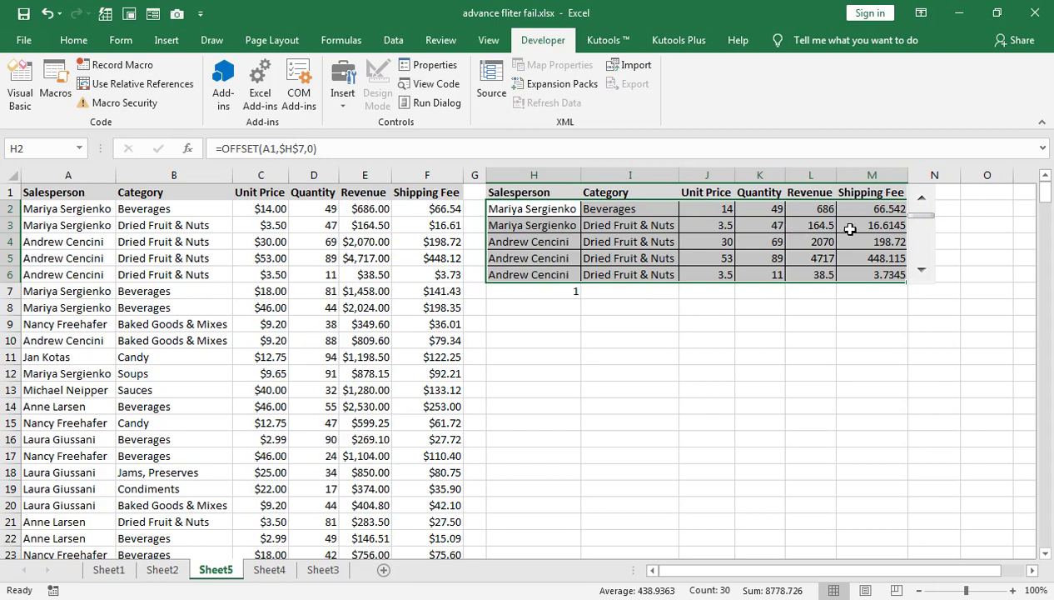
click(987, 241)
Test the scroll bar by moving the table through the records to the maximum position, 365
drag(925, 216, 927, 226)
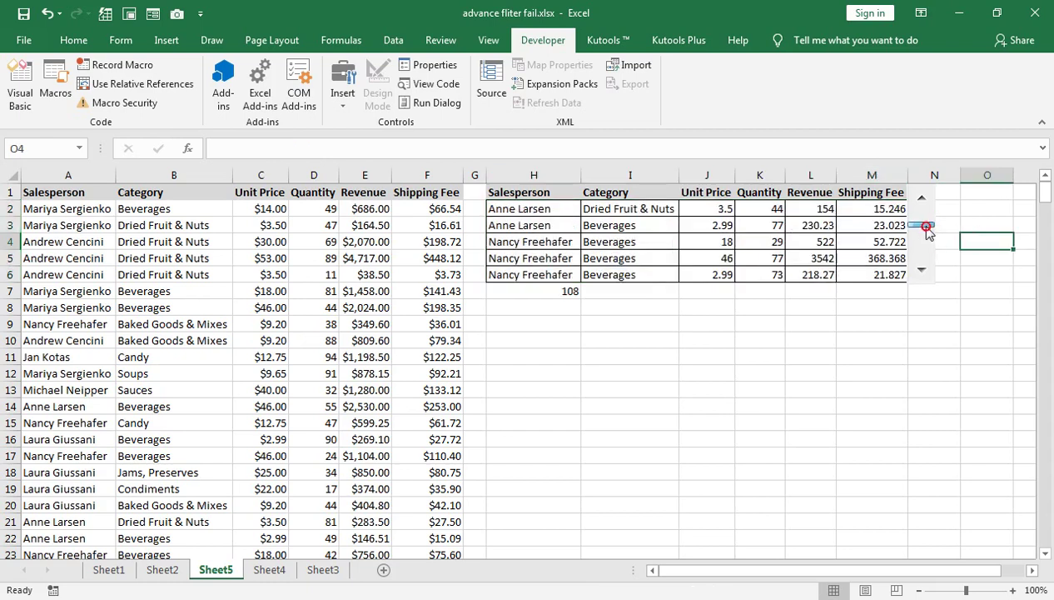
click(925, 274)
click(925, 274)
drag(926, 274, 926, 274)
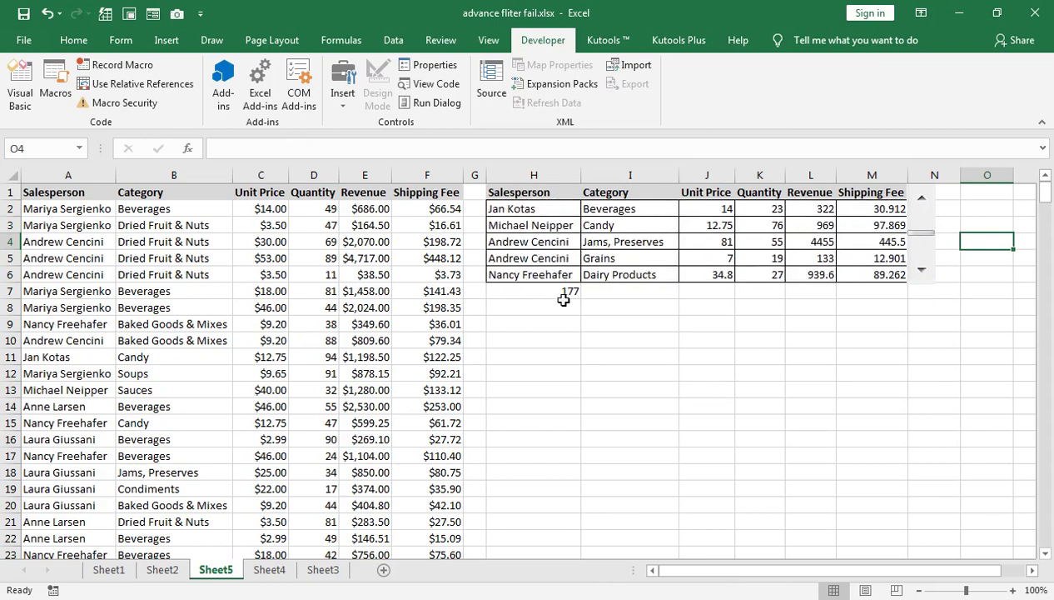
click(927, 265)
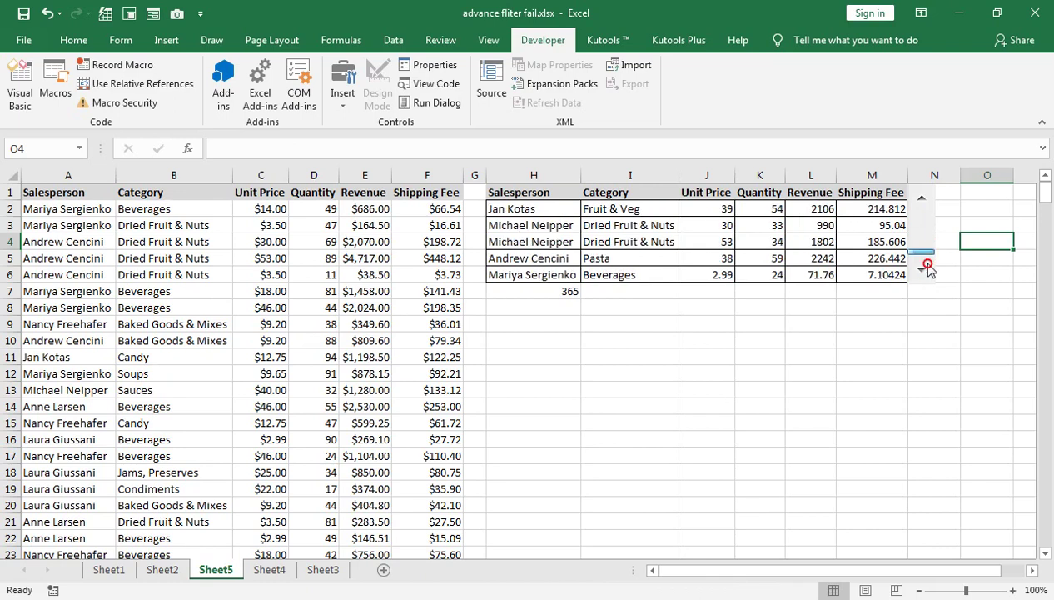
click(925, 273)
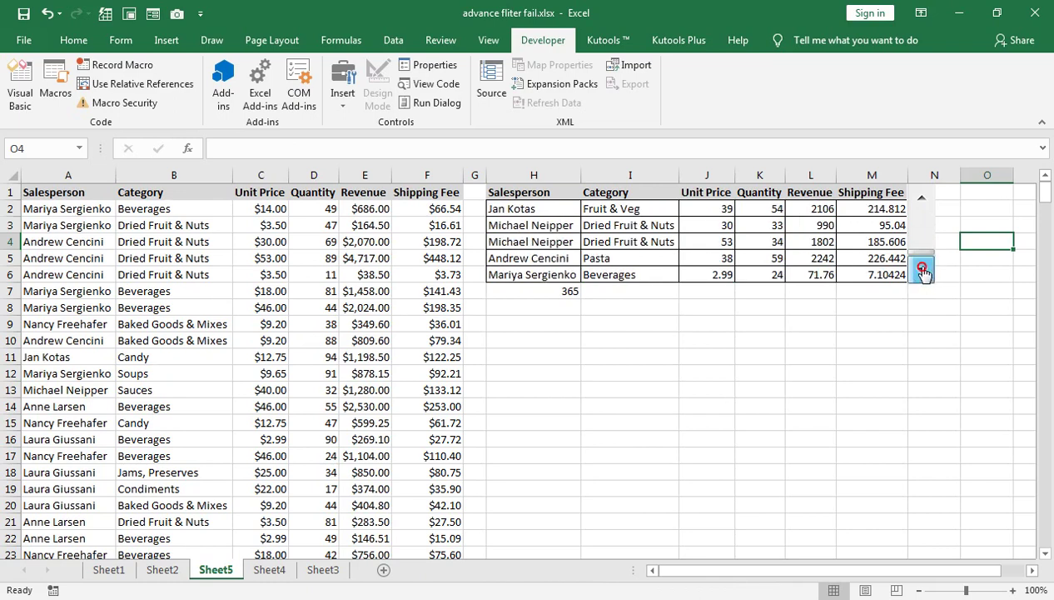
drag(924, 251, 923, 239)
click(922, 274)
drag(924, 277, 925, 280)
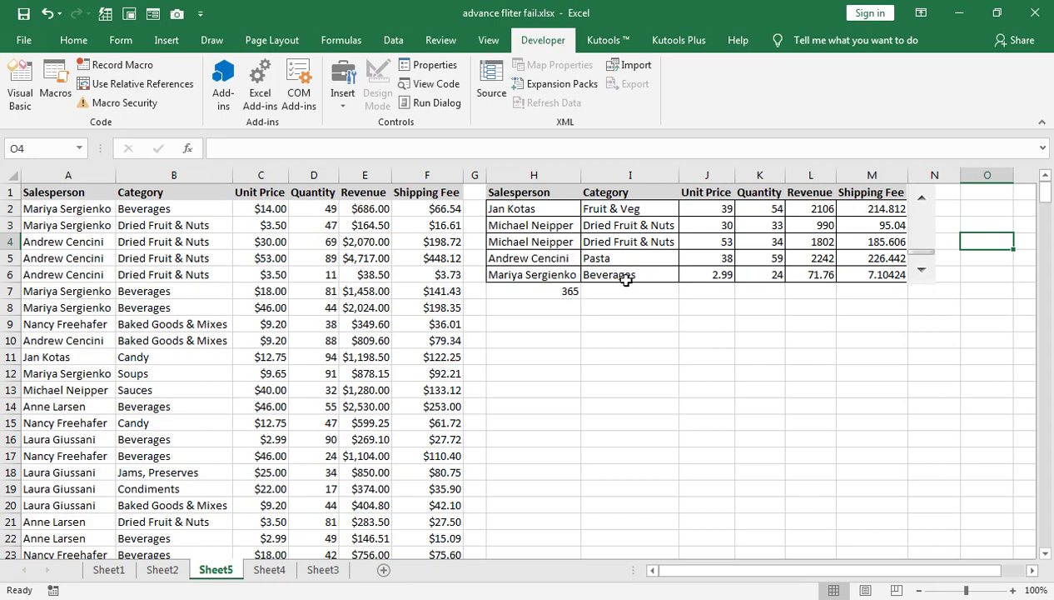
Compare the table's rows with the last rows of the source data, and return to the header row
key(ctrl+Home)
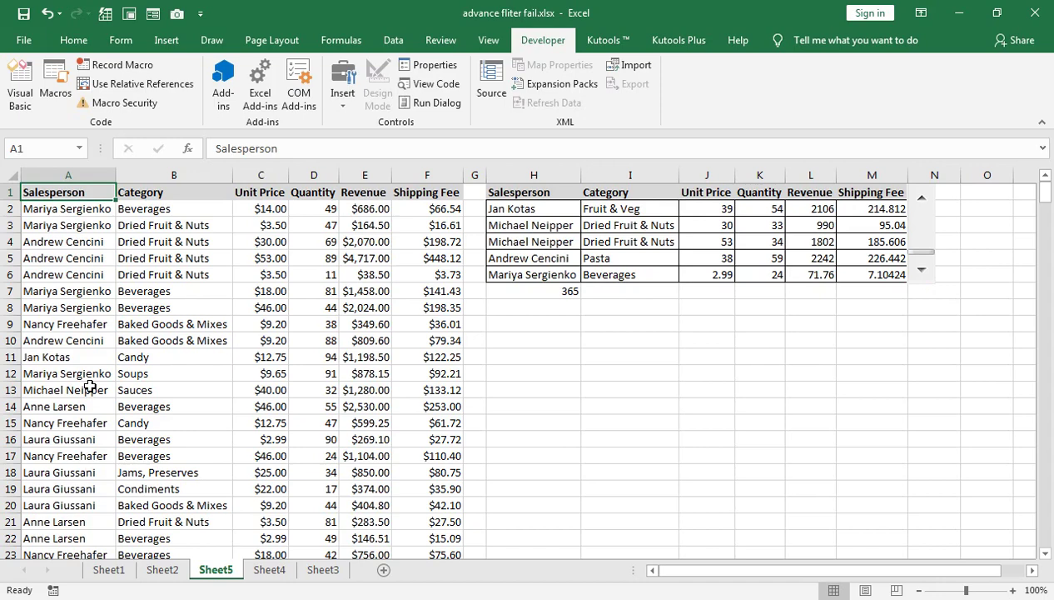
key(ctrl+Down)
scroll(183, 360, down, 2)
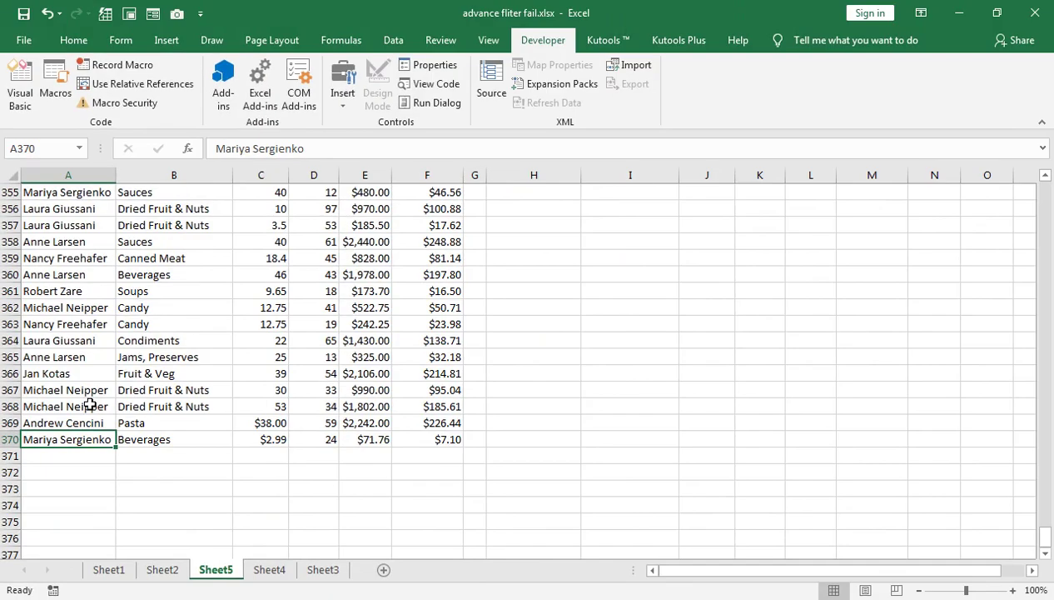
key(ctrl+Home)
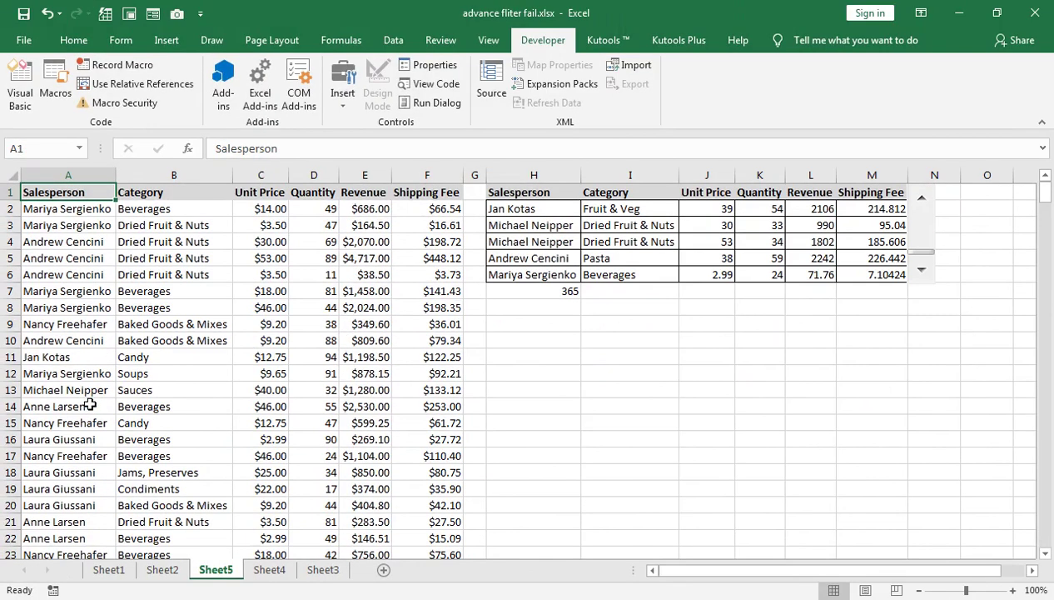
key(Right)
key(Right)
key(Right)
key(Right)
key(Right)
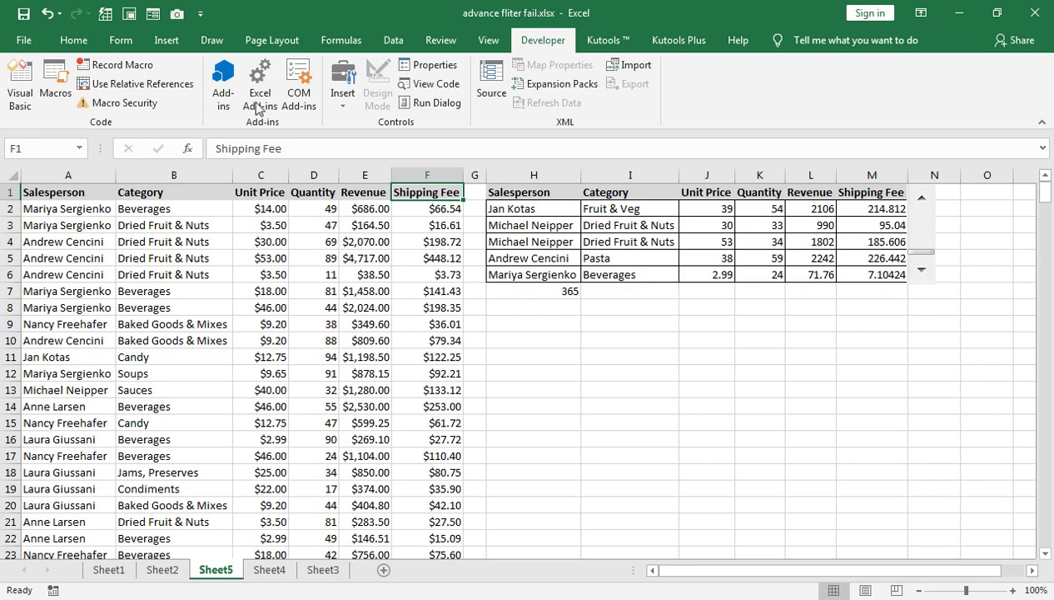
Check the Developer tab's entry in the Customize Ribbon options, and close the options without changes
click(38, 45)
click(38, 499)
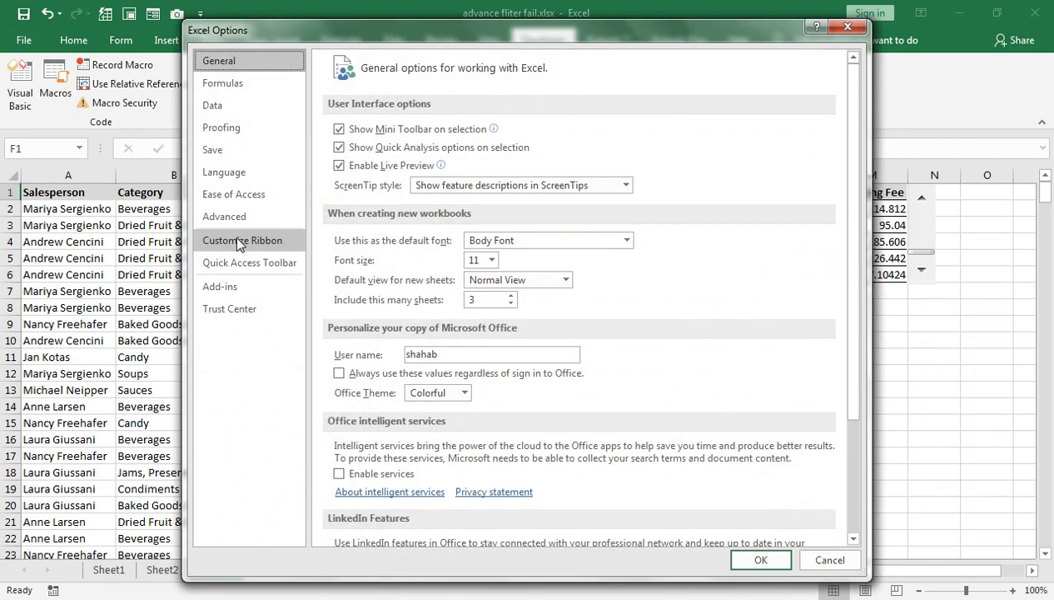
click(242, 242)
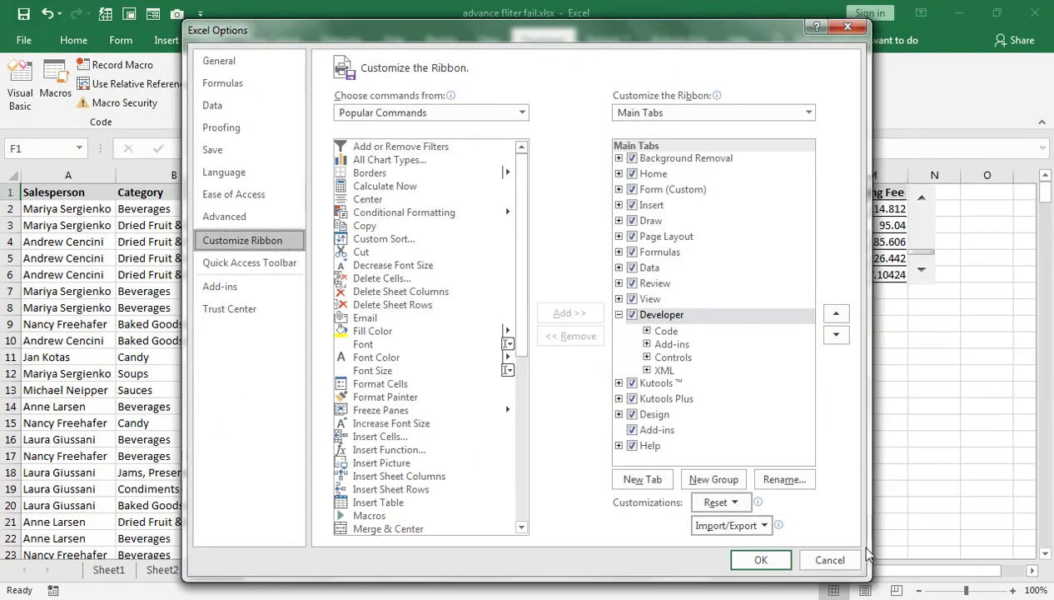
click(829, 556)
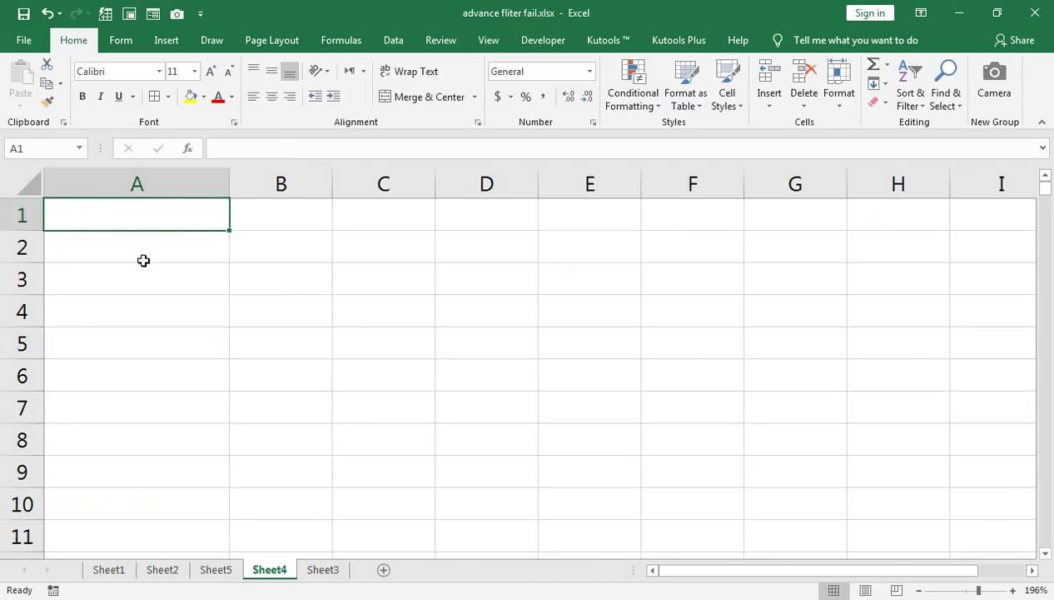
Enter the labels Item, Amount and Downpayment in cells A1:A3 of Sheet4
text(Item)
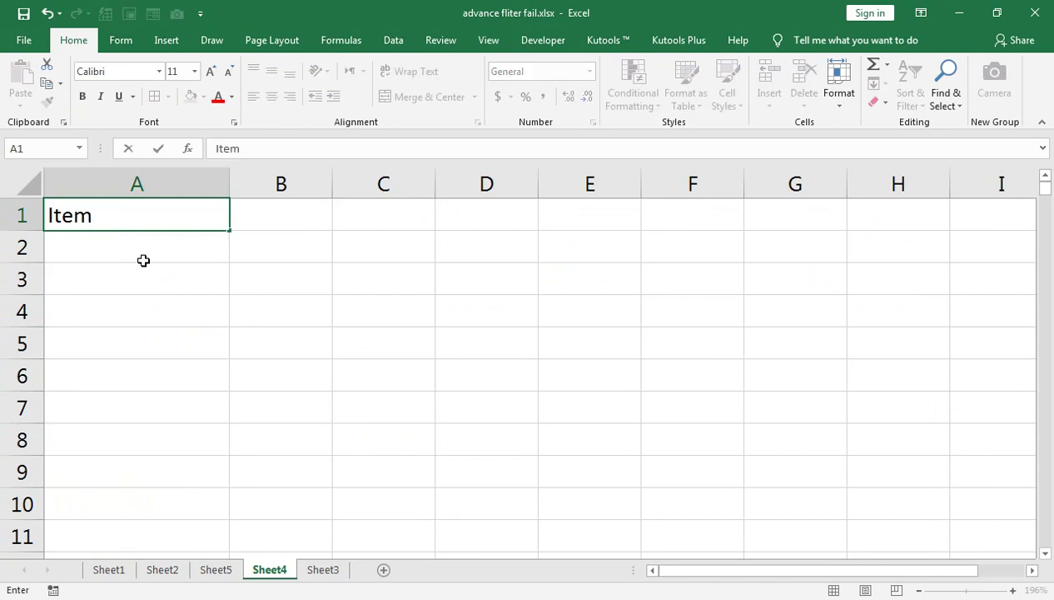
key(Return)
text(A)
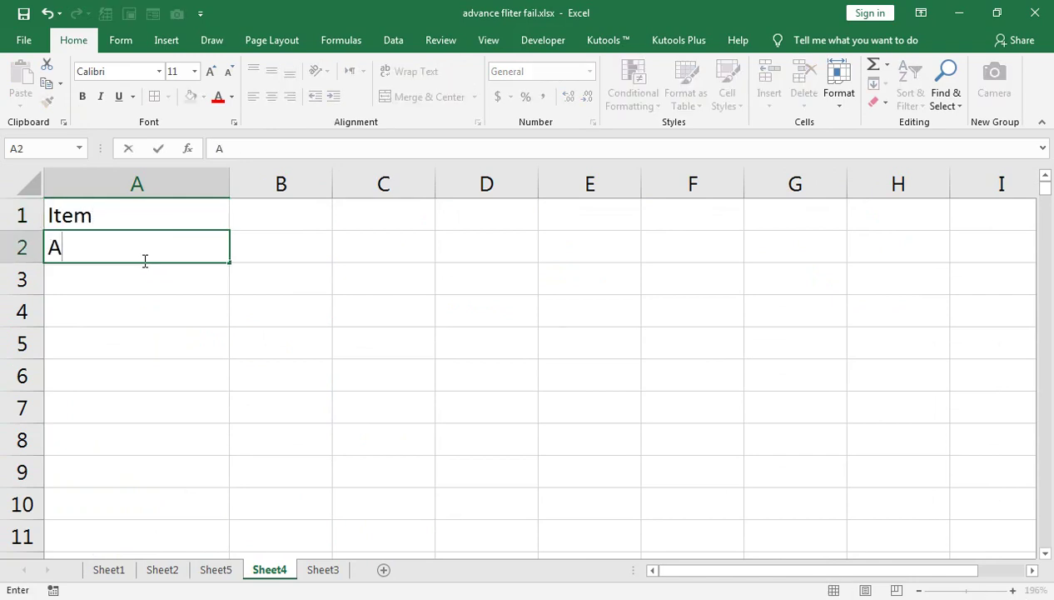
text(mount)
key(Return)
text(Downpayment)
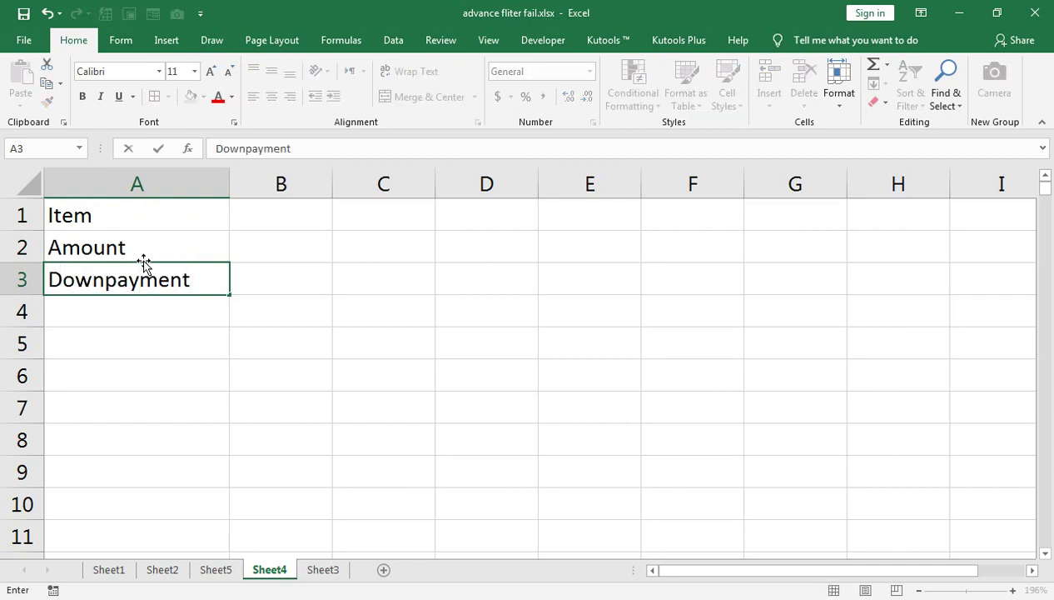
key(Return)
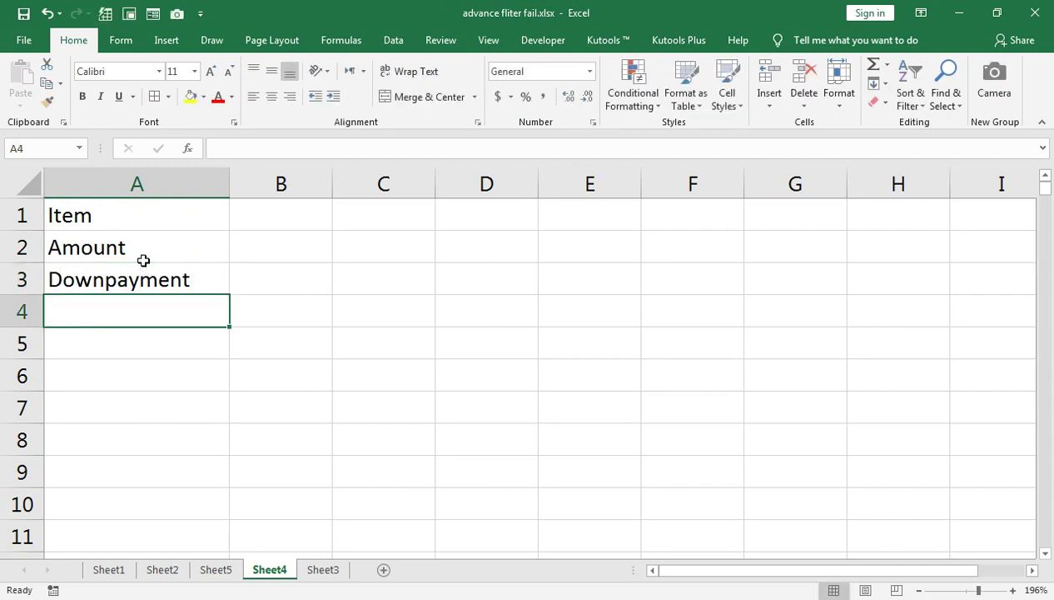
text(Num)
key(BackSpace)
key(BackSpace)
key(BackSpace)
key(BackSpace)
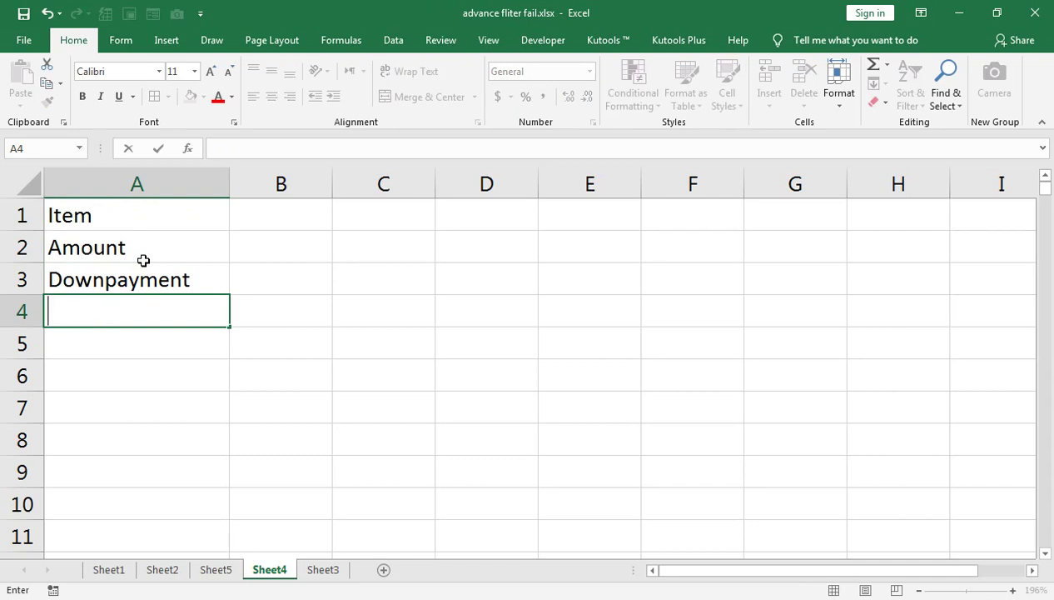
Enter the label "Number OF Year" in cell A4, below Downpayment
text(Num)
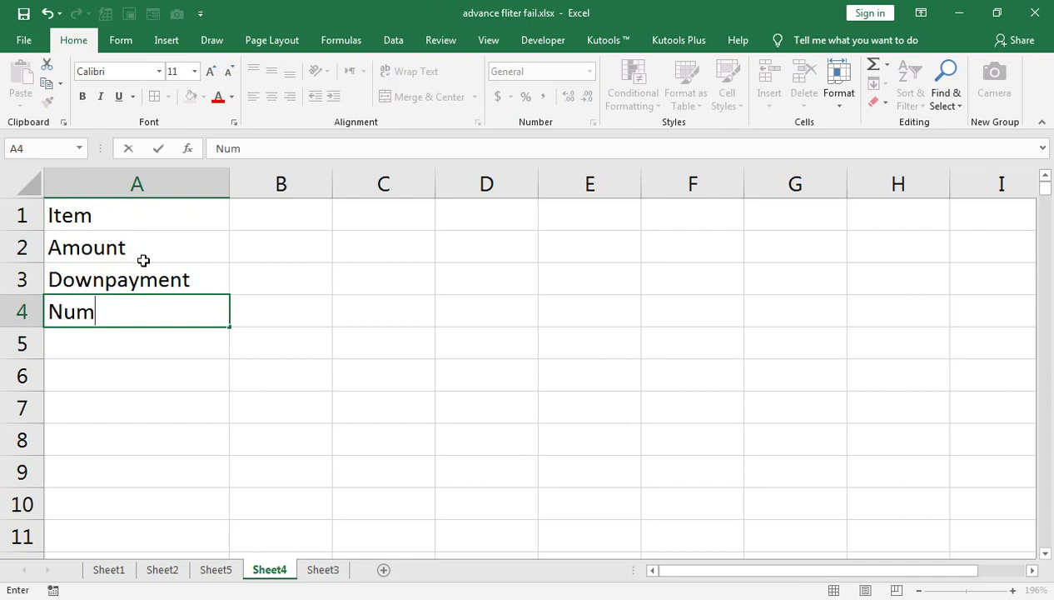
text(ber OF Year)
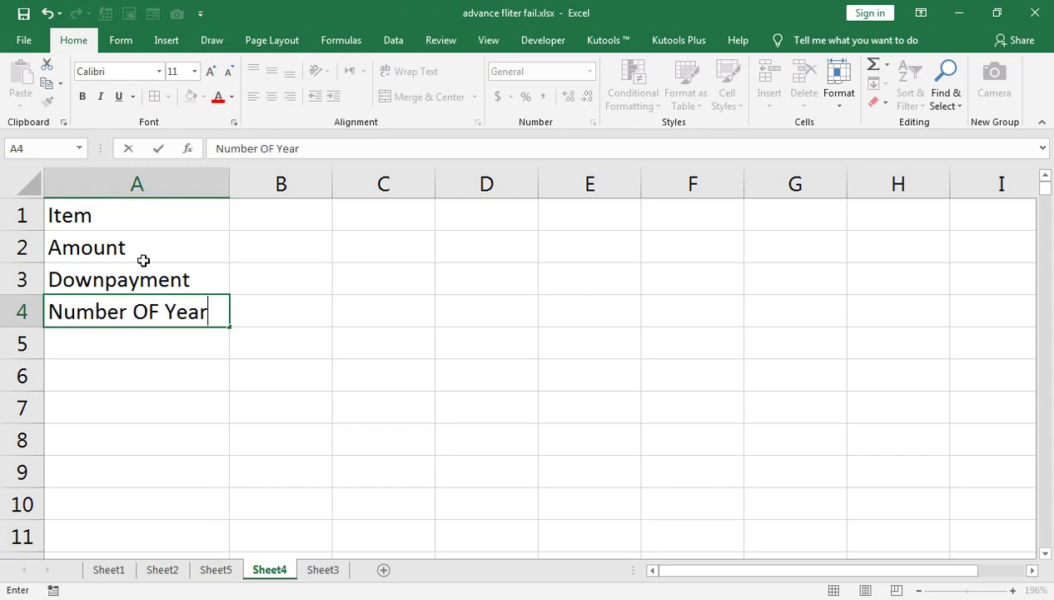
key(Return)
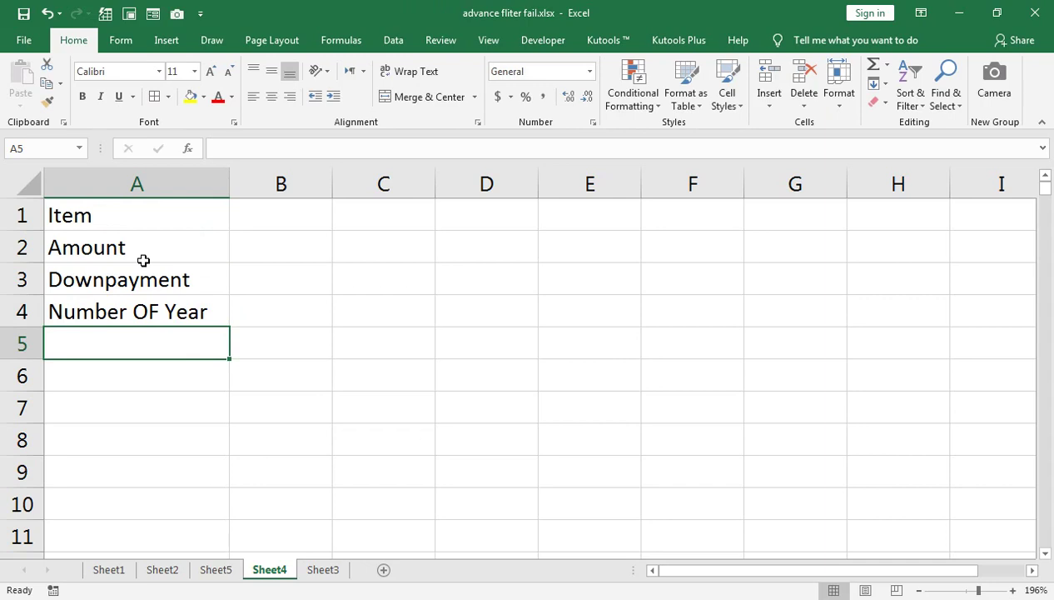
Enter the label "Markup" in cell A5, below Number OF Year
text(arku)
key(BackSpace)
key(BackSpace)
key(BackSpace)
key(BackSpace)
text(Mar)
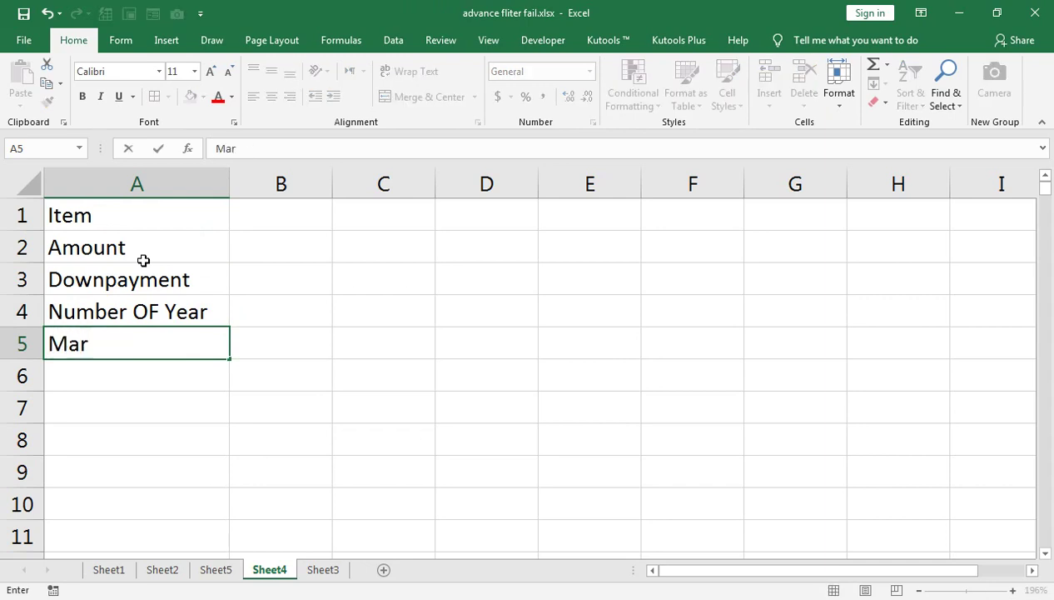
text(kup)
key(ctrl+Return)
Fill B1:B3 with the item Laptop, an amount of 100000 and a downpayment of 20000
key(Right)
key(Up)
key(Up)
key(Up)
key(Up)
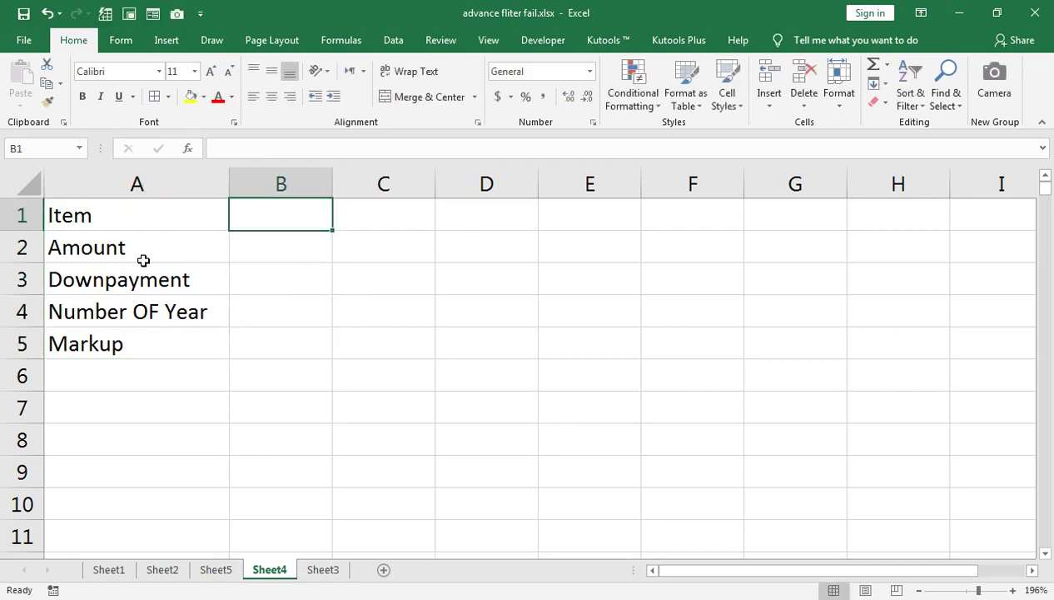
text(Laptop)
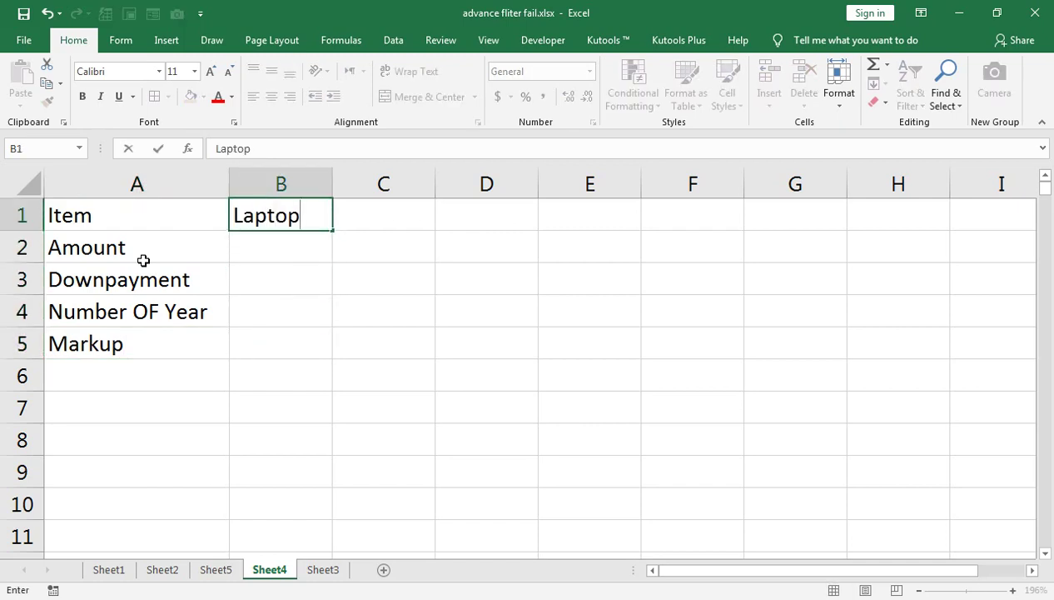
key(Return)
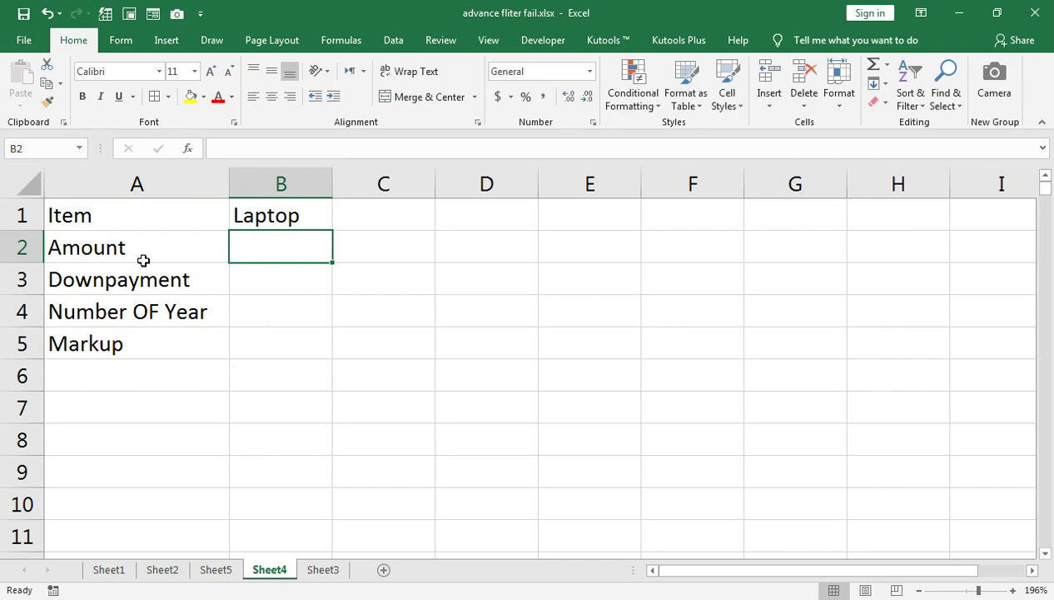
text(100000)
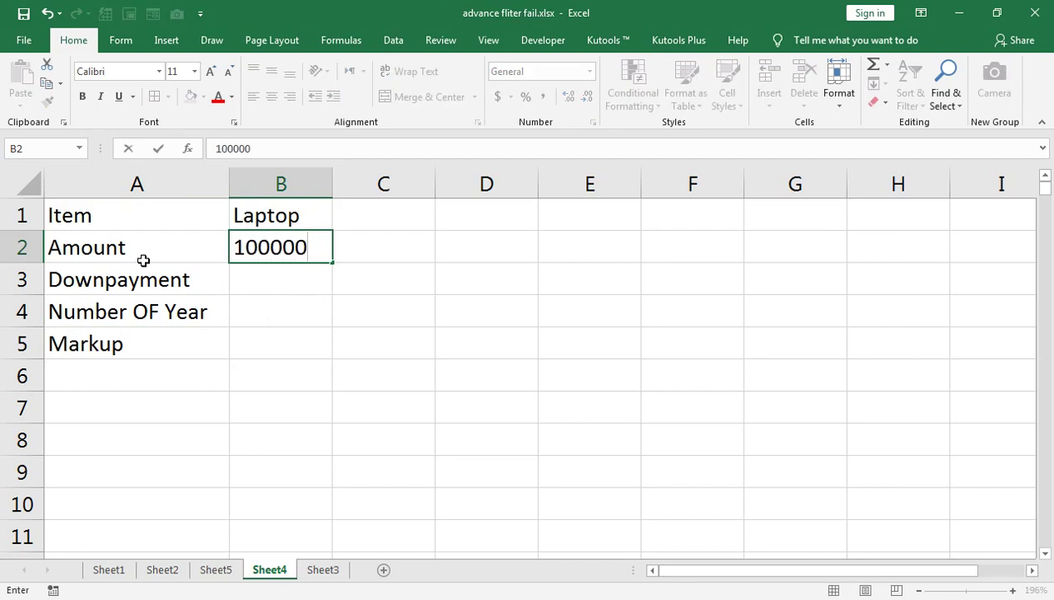
key(Return)
text(2000)
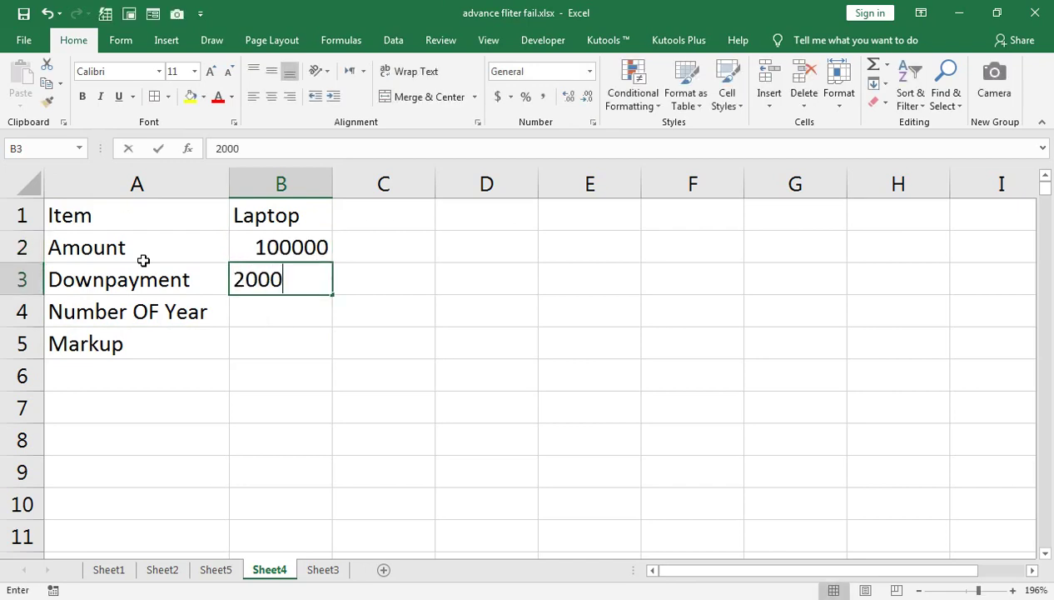
text(0)
key(Return)
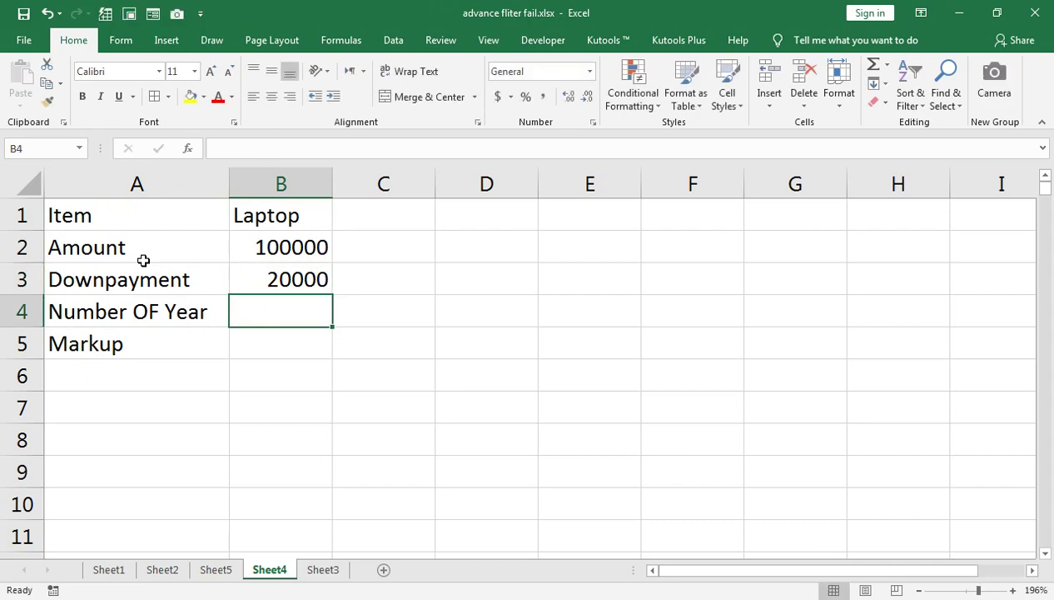
Enter 3 as the number of years in B4 and 22% as the markup in B5
text(3)
key(Return)
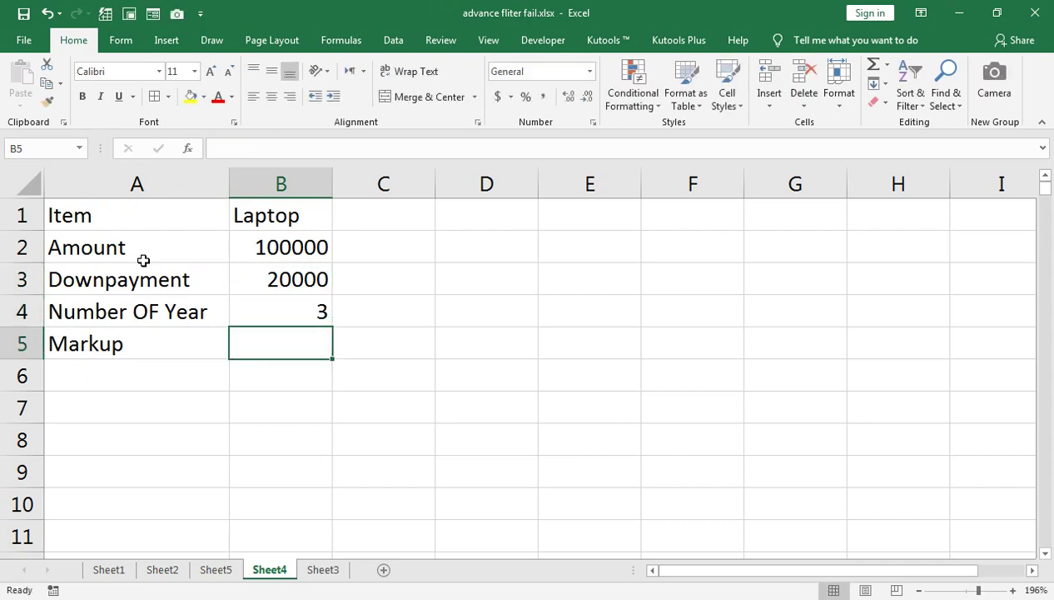
text(2)
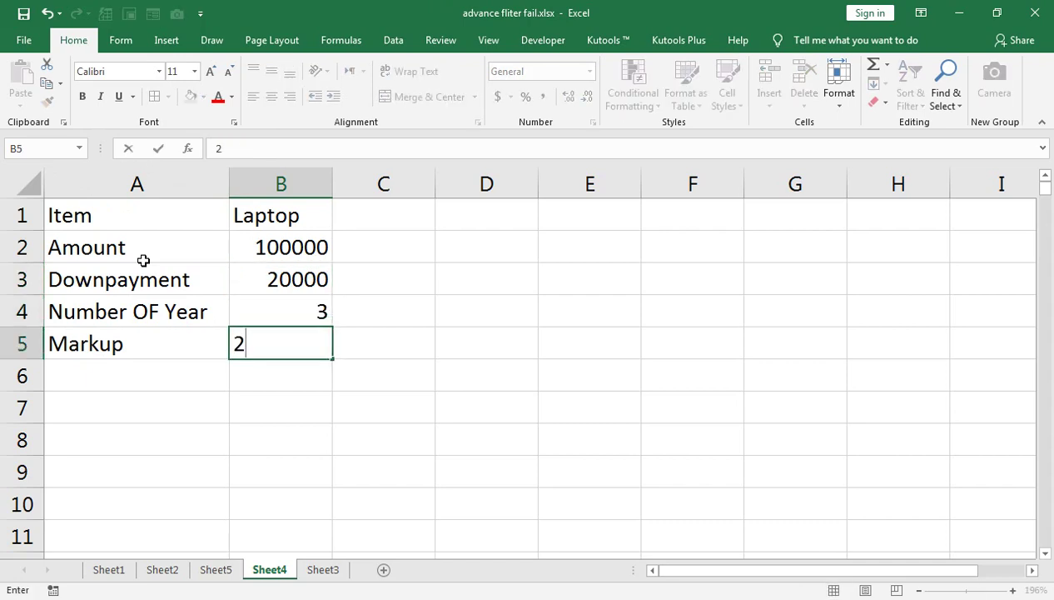
text(2%)
key(Return)
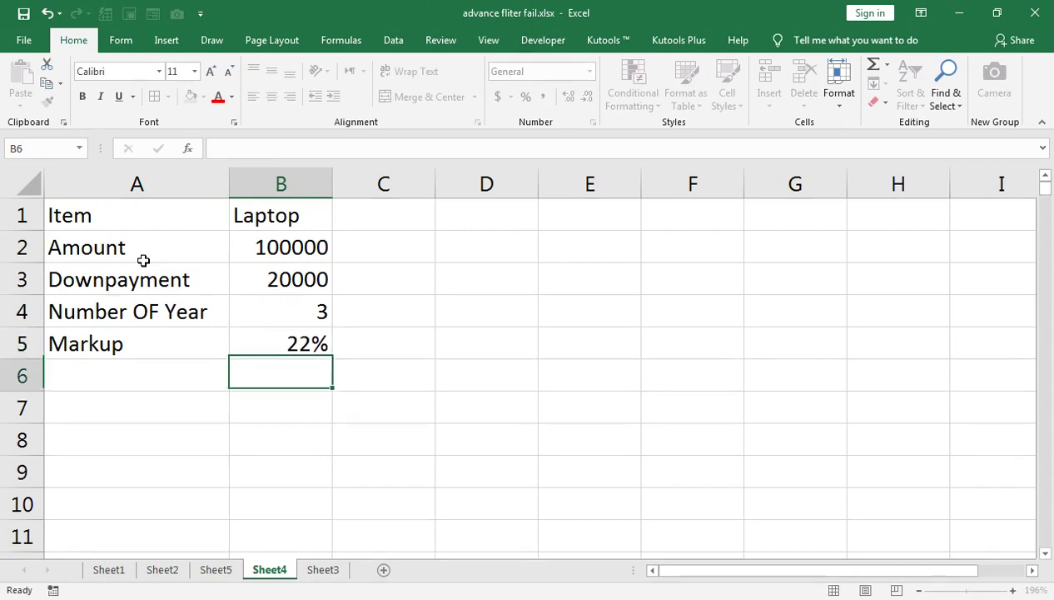
Enter the label "PMT" in cell A7, leaving row 6 empty below the inputs
key(Down)
key(Left)
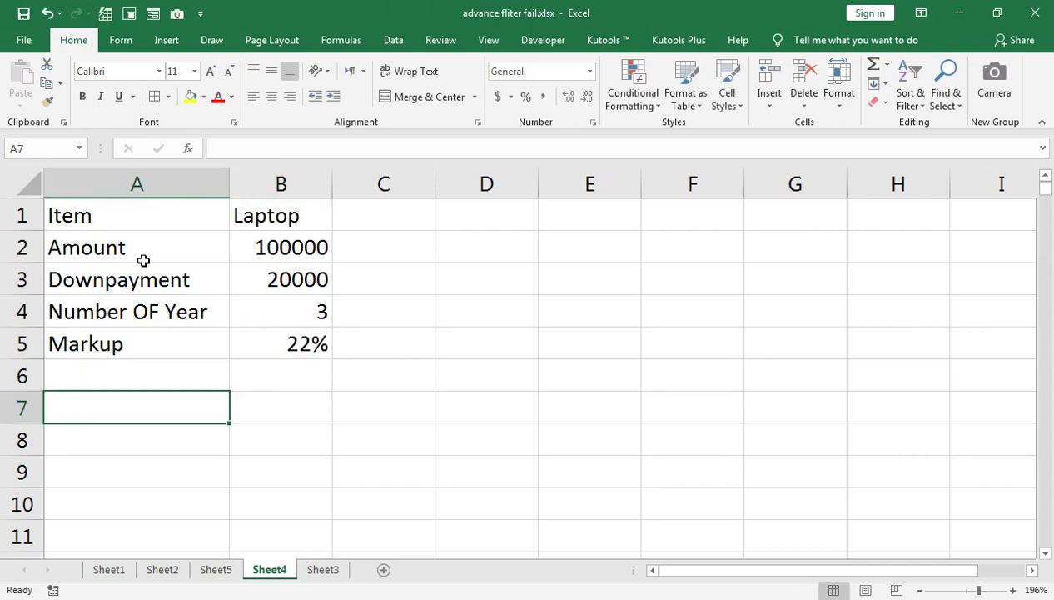
text(PMT)
key(Tab)
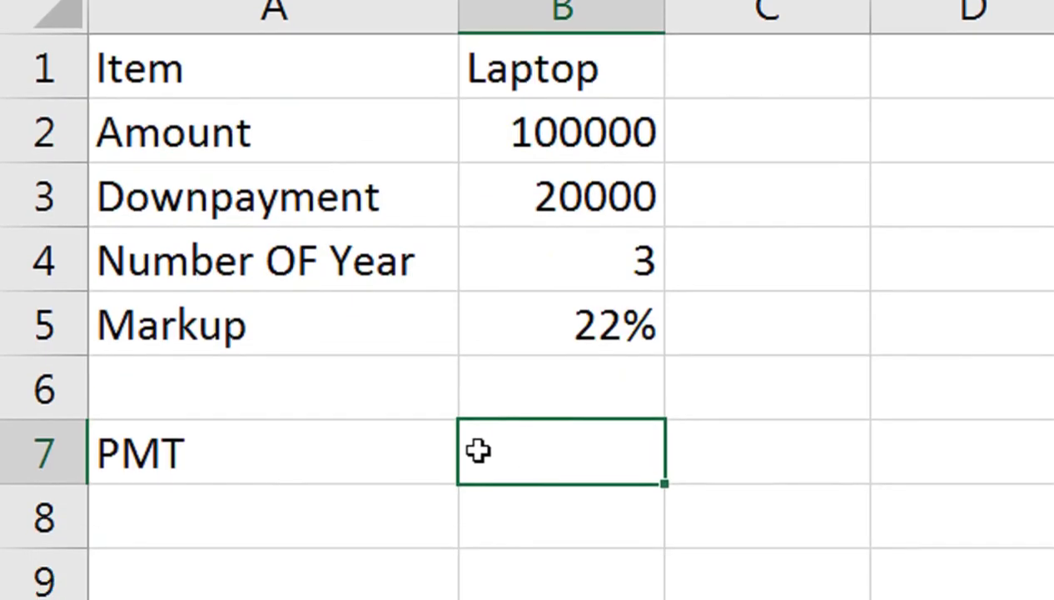
Calculate the monthly payment in B7 with the formula =PMT(B5/12,B4*12,B2-B3), and select the result cell
text(=PMT()
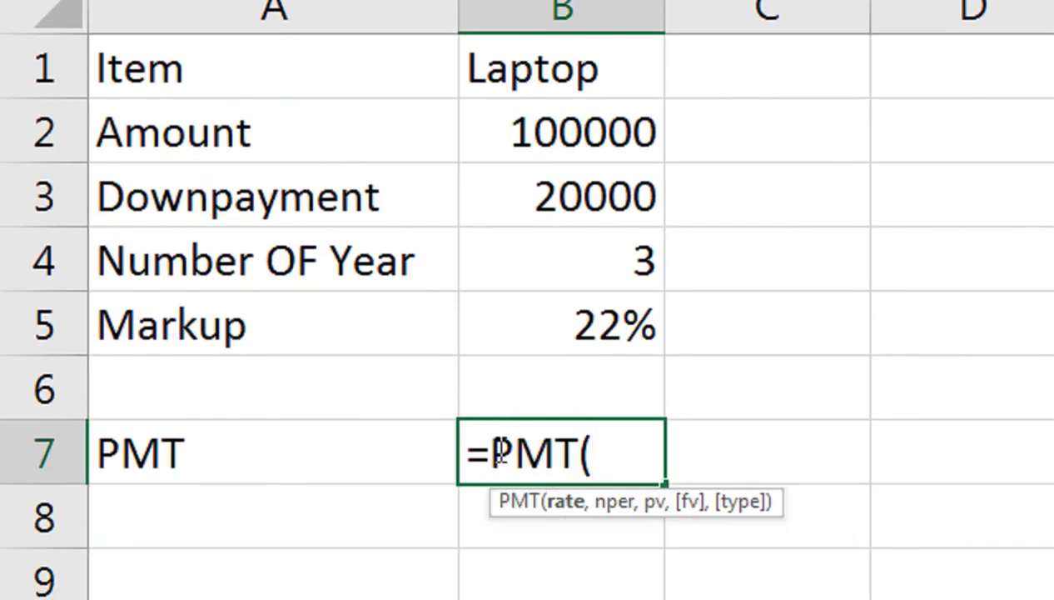
click(605, 323)
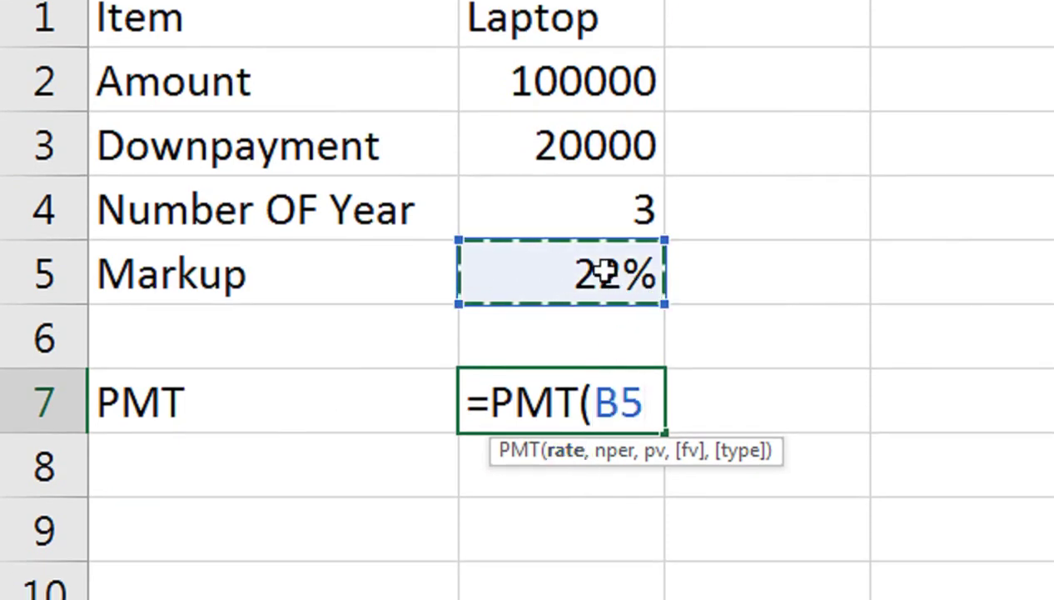
text(/12)
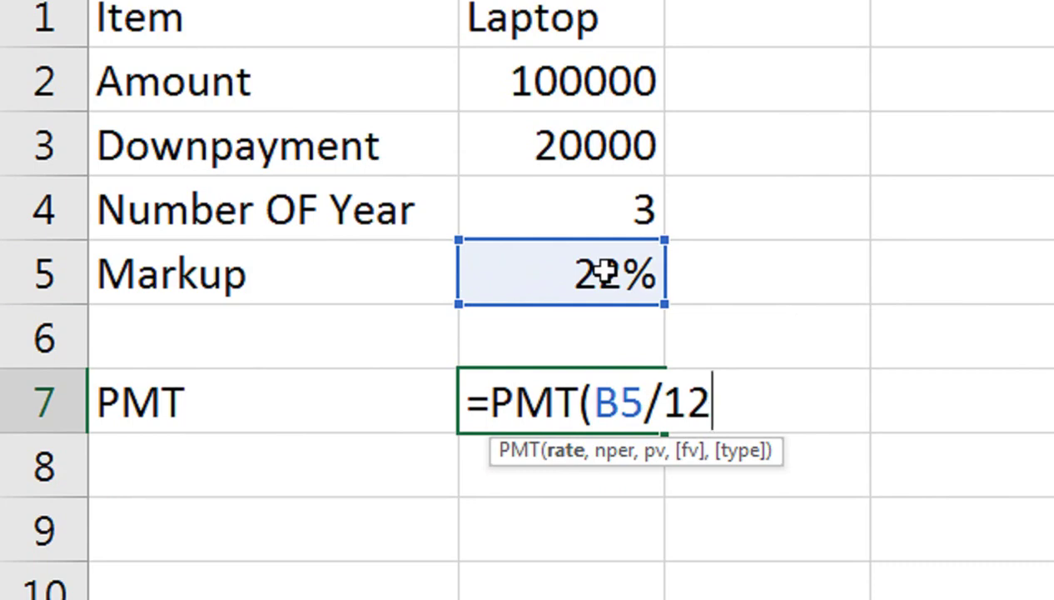
text(,)
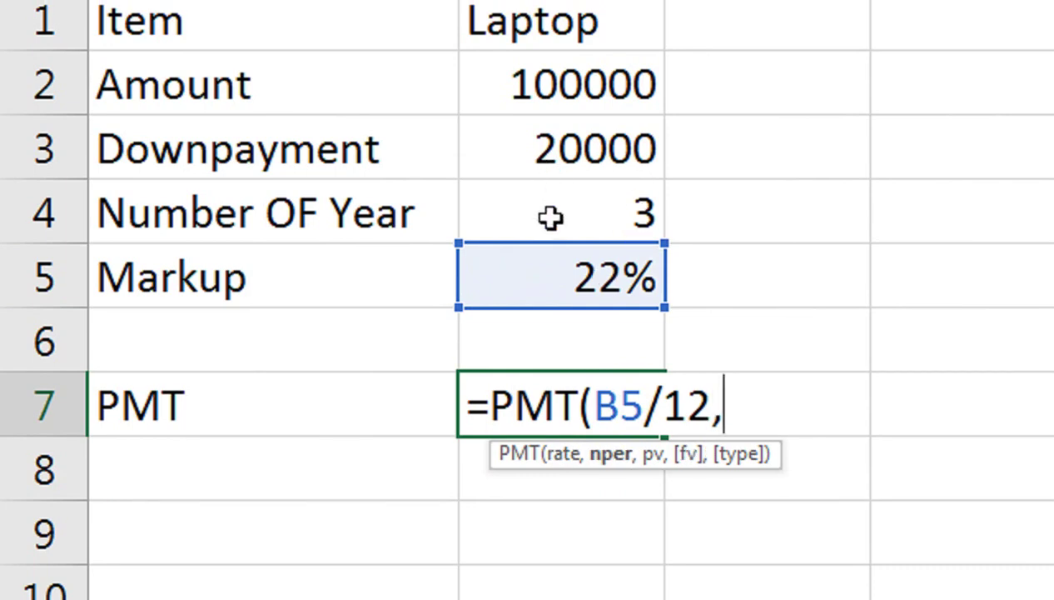
click(558, 214)
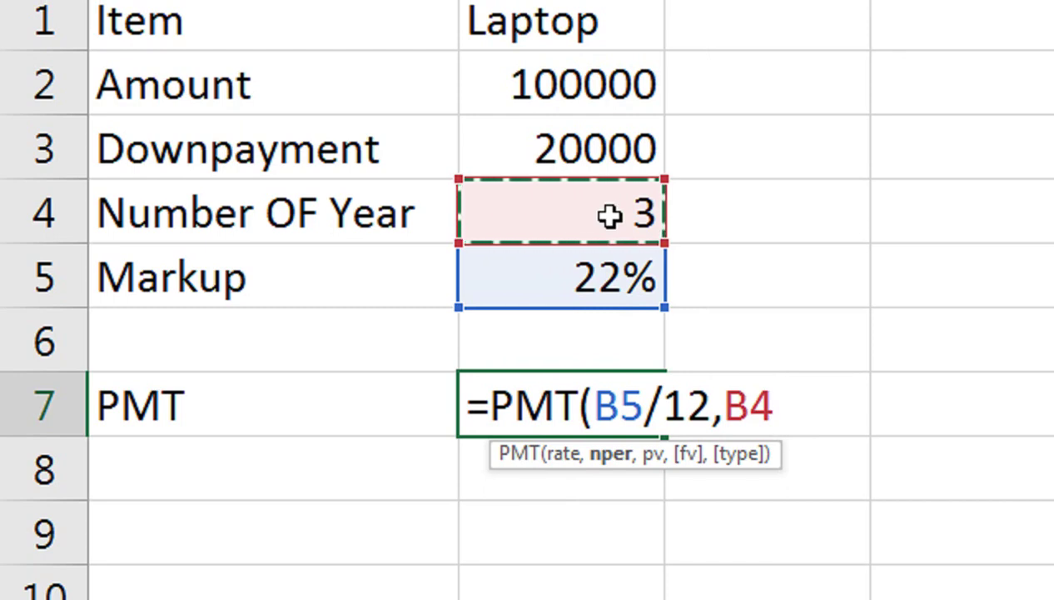
text(*12)
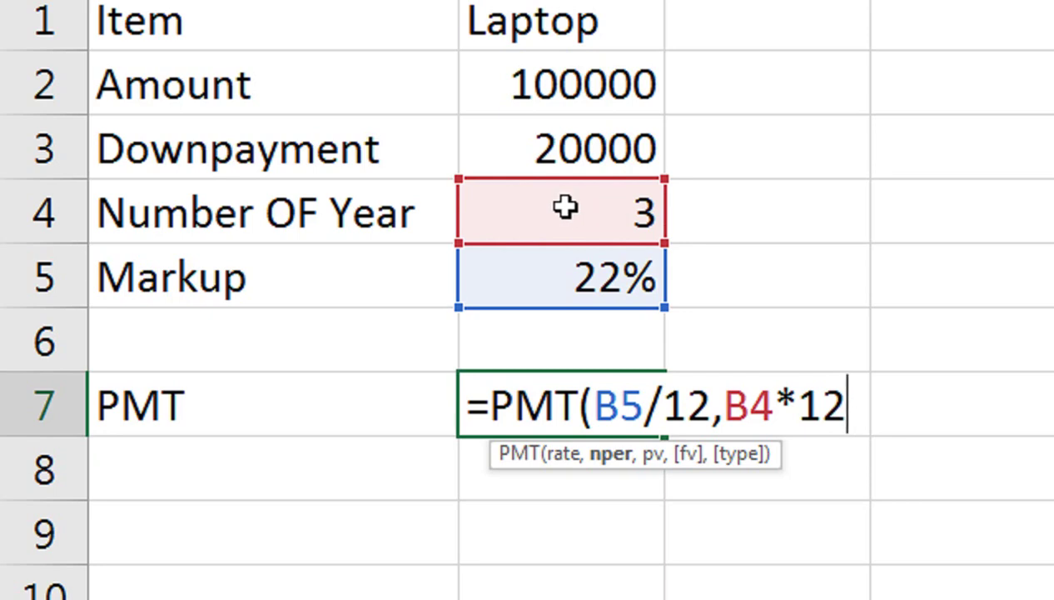
text(,)
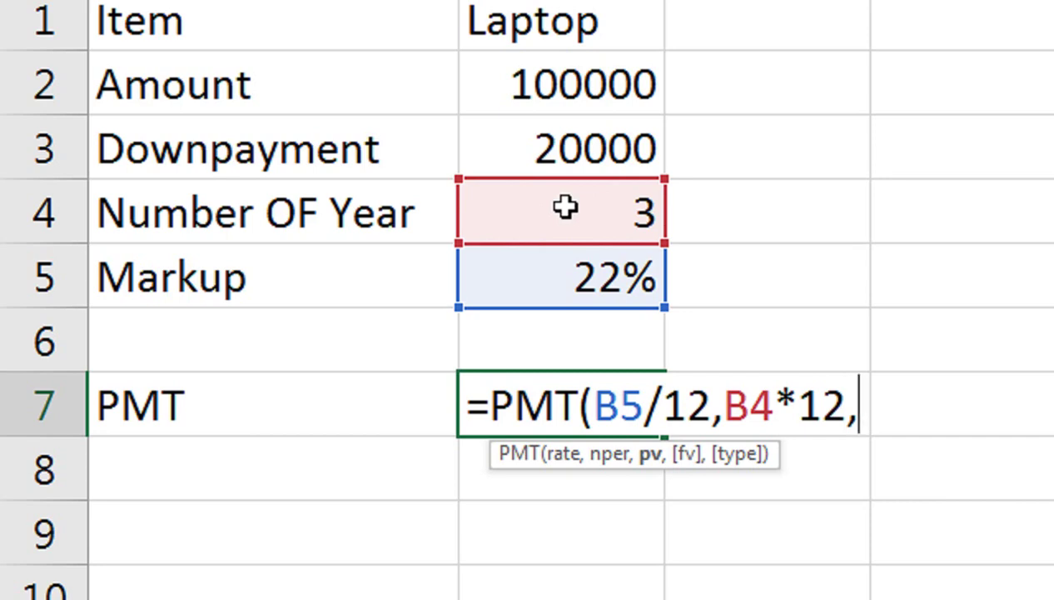
click(557, 88)
text(-)
click(533, 203)
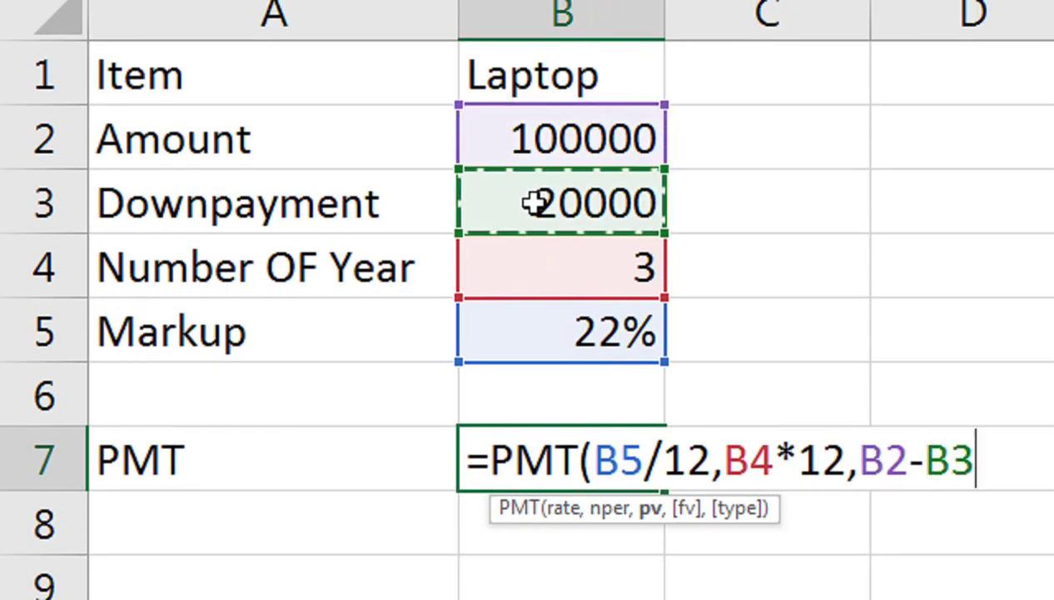
text())
key(Return)
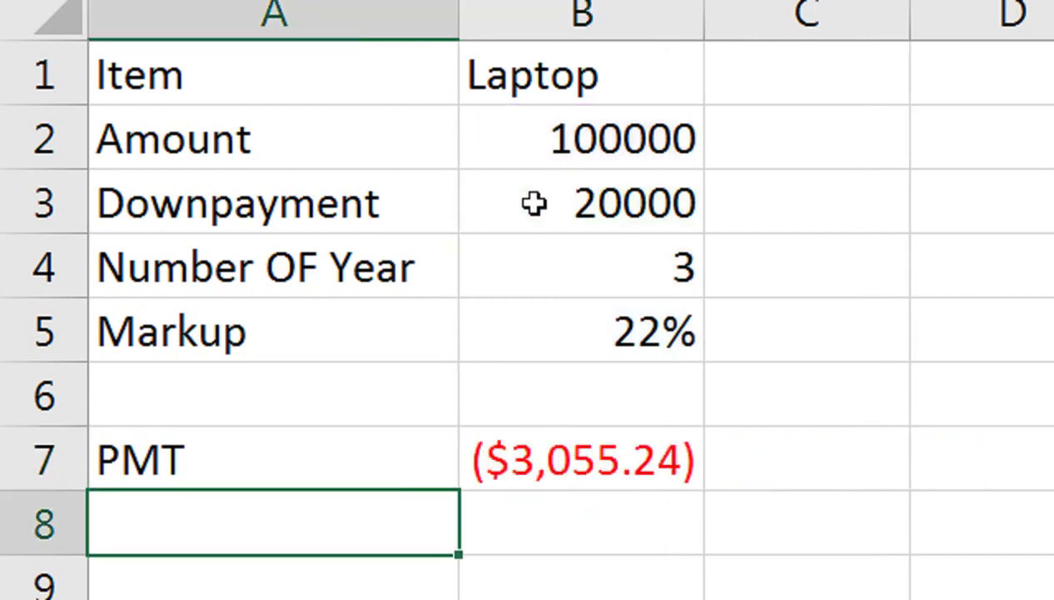
key(Up)
key(Right)
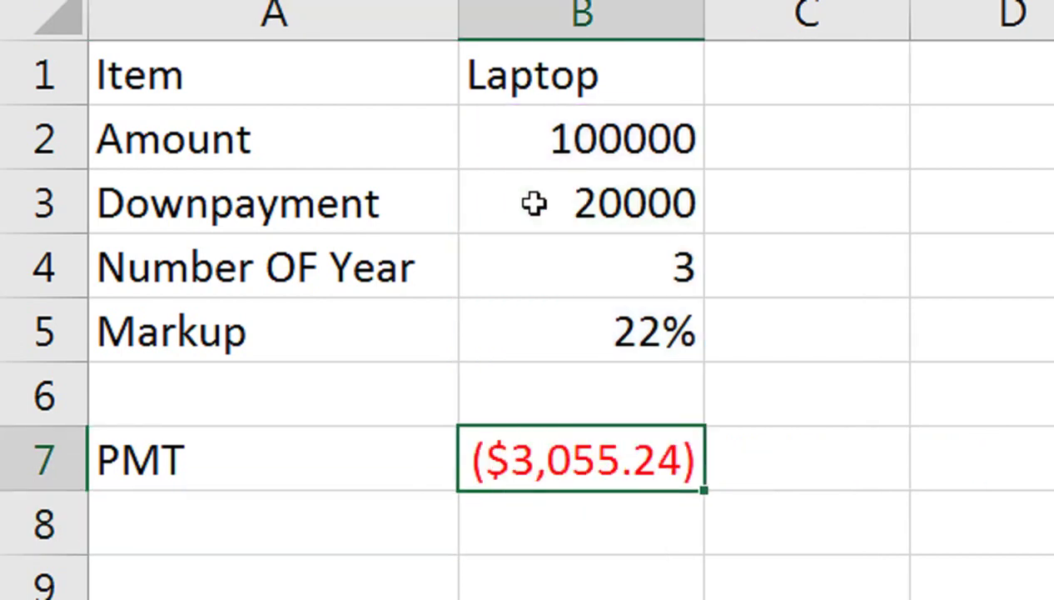